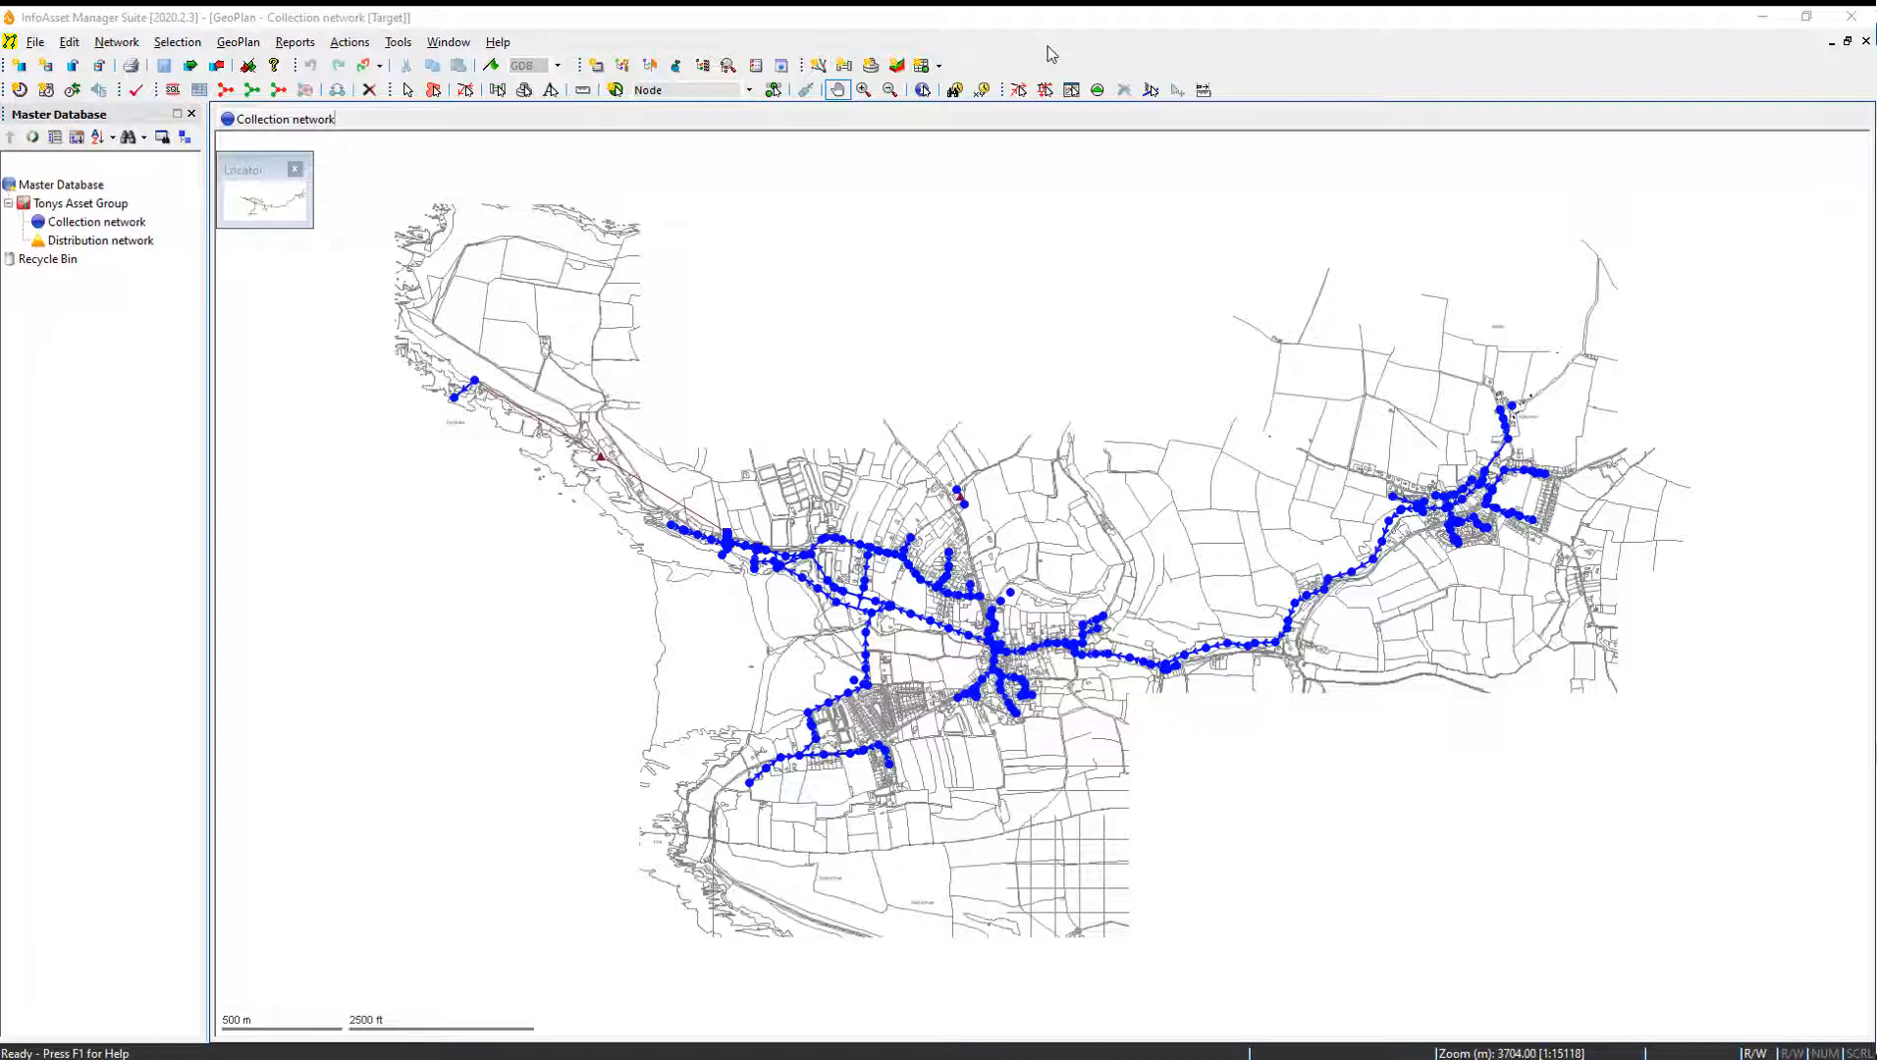
# Step: Open the Open Data Export Centre for the collection network
pyautogui.click(116, 42)
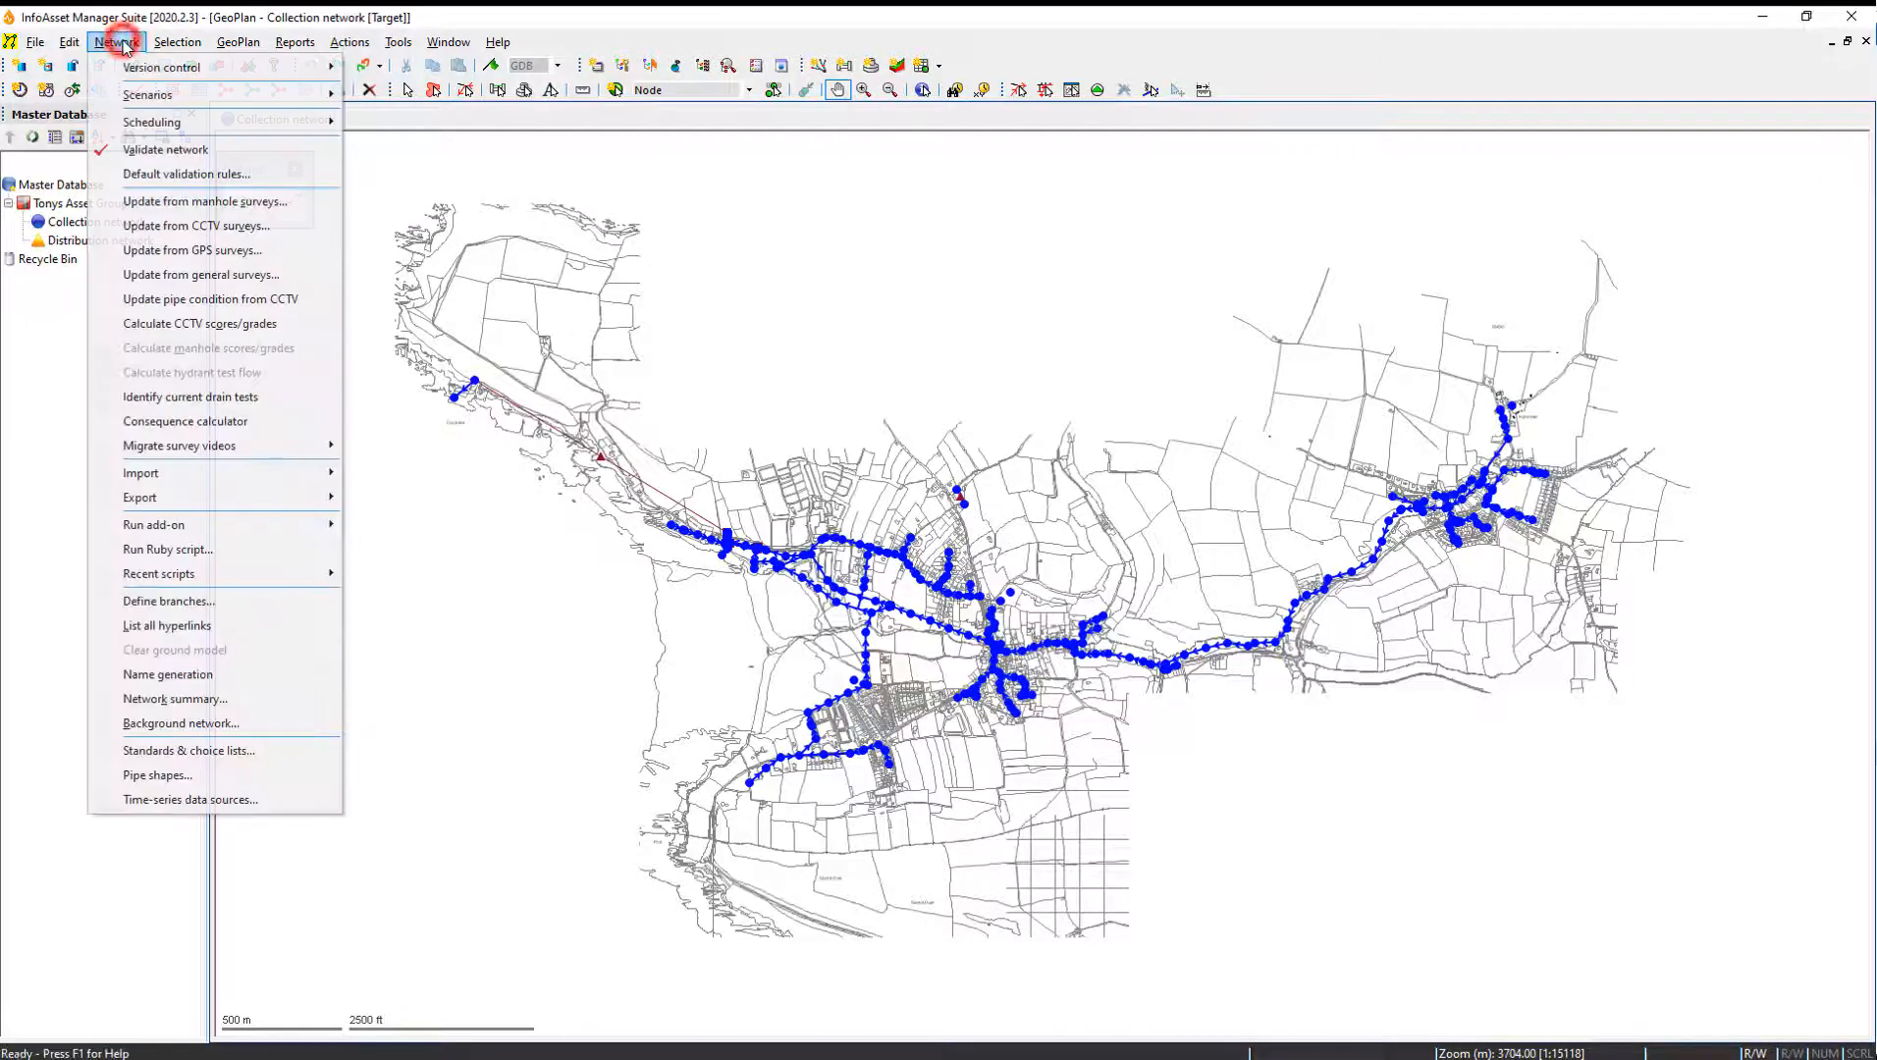
pyautogui.click(247, 501)
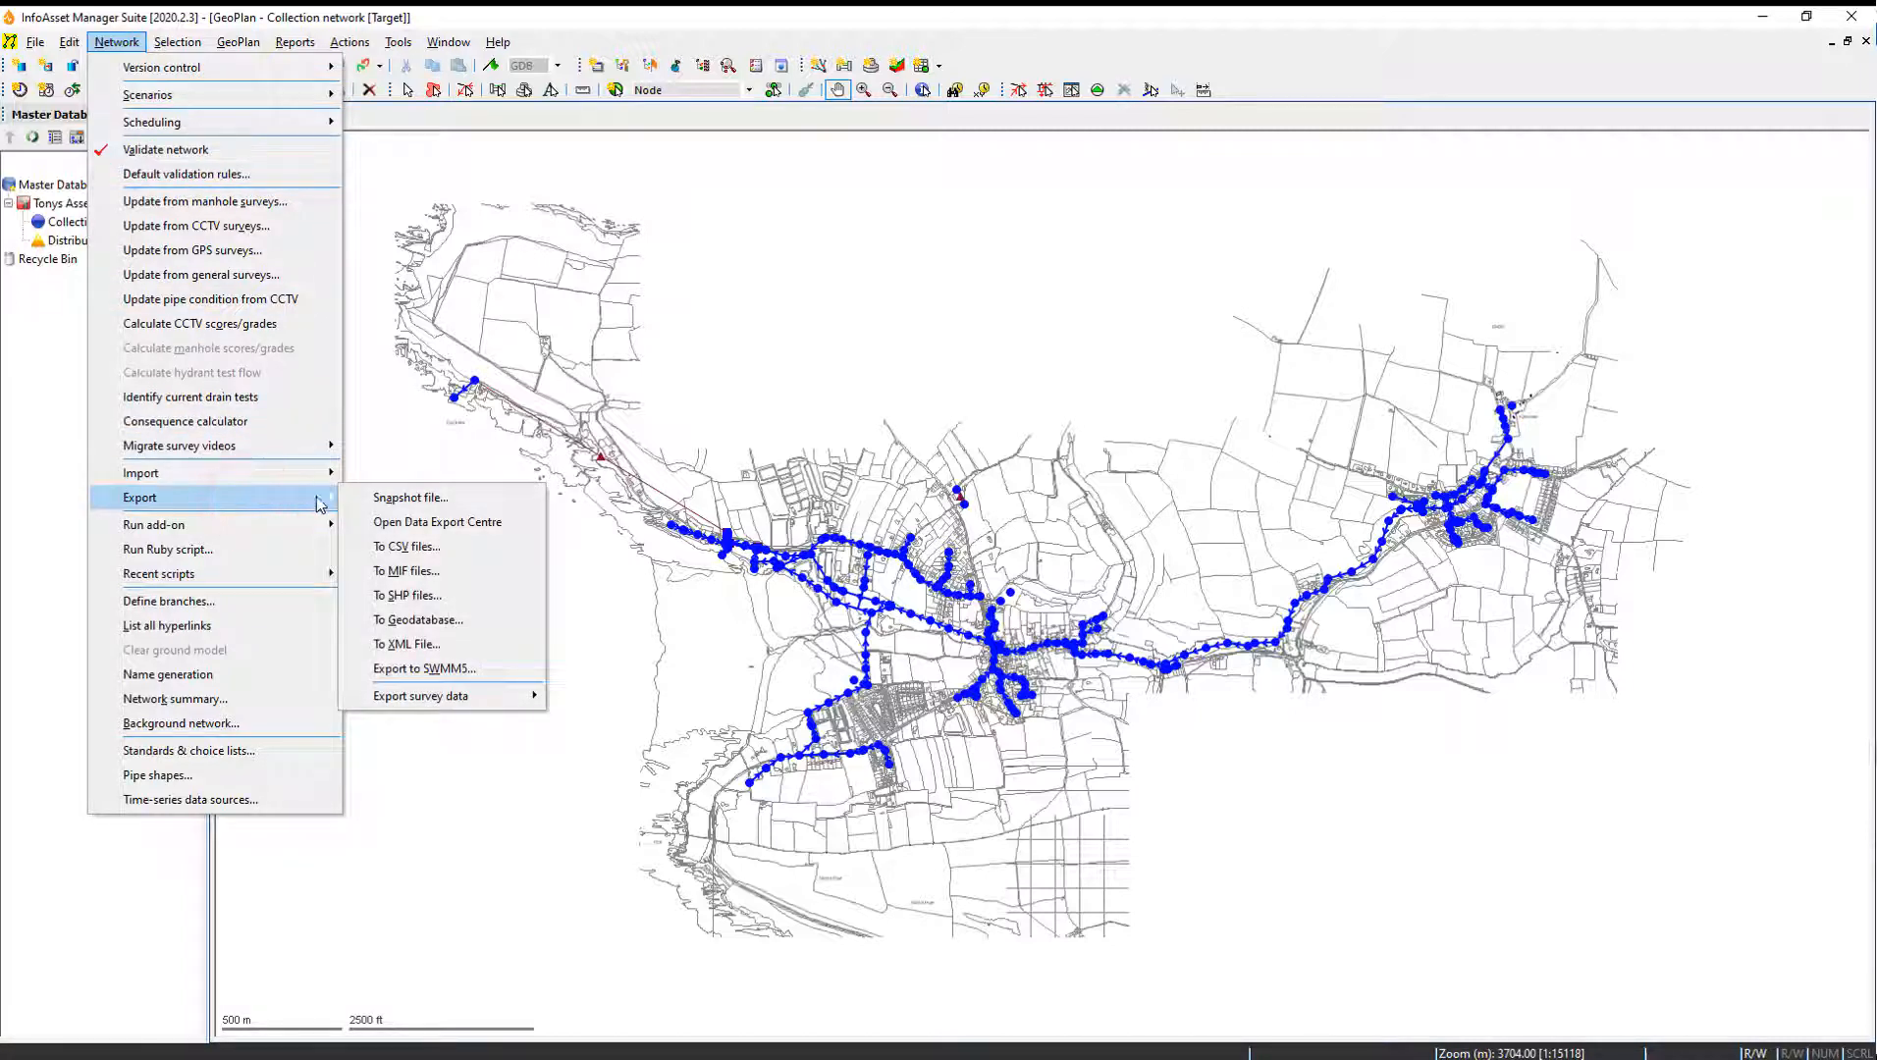
pyautogui.click(457, 536)
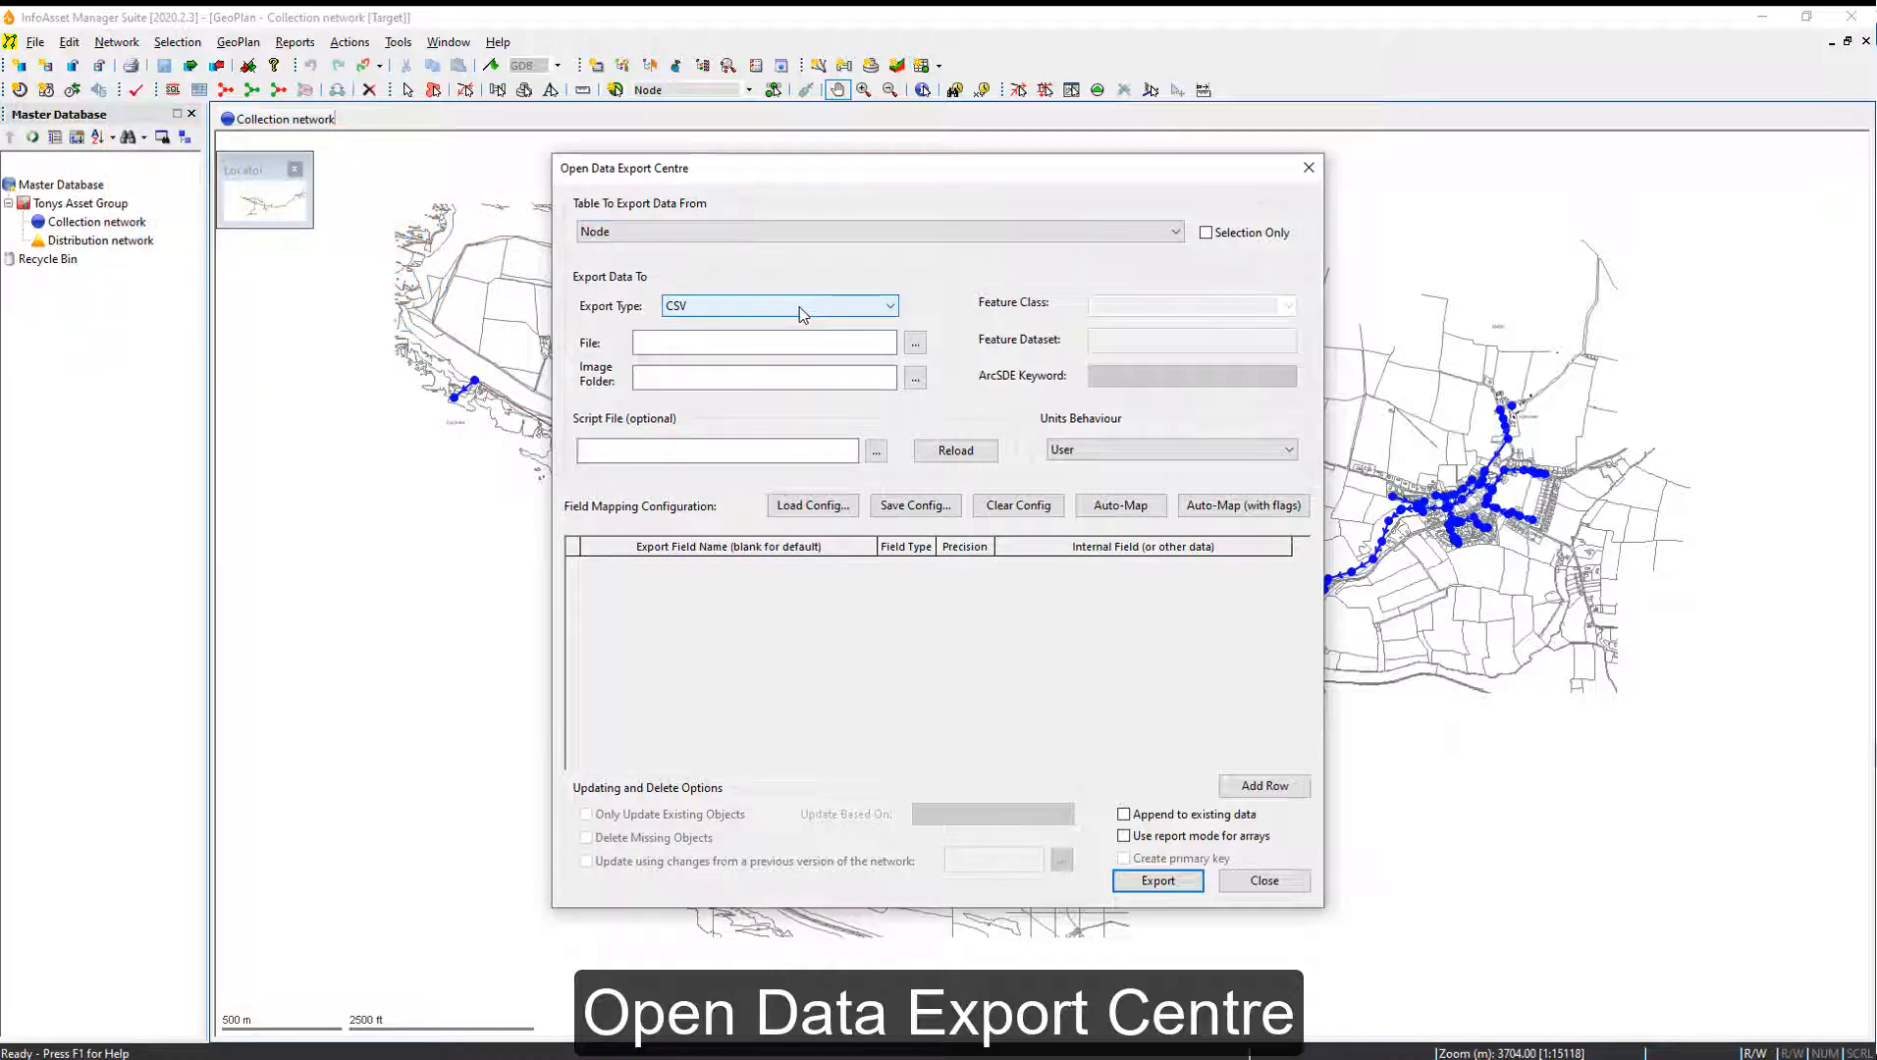
# Step: Keep CSV as the export type and set the export file to Nodes in the C:\Exported folder
pyautogui.click(892, 307)
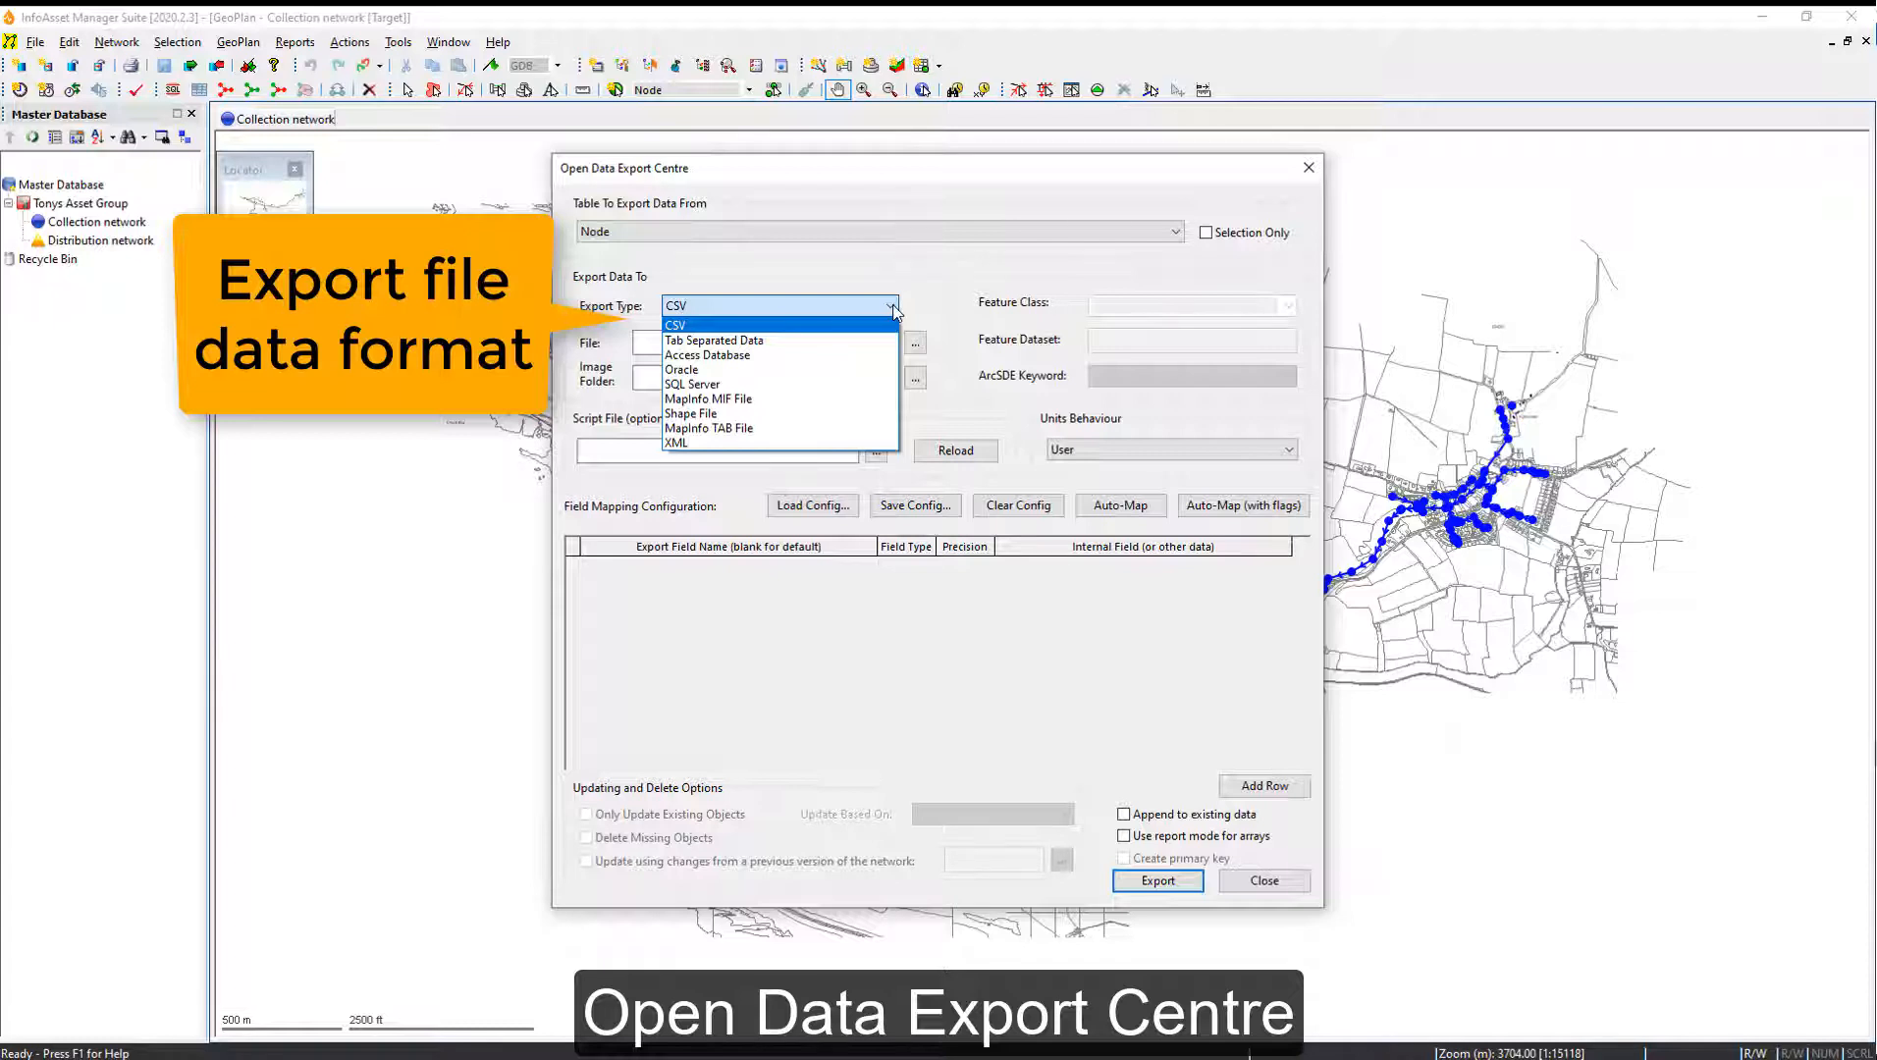
pyautogui.click(892, 307)
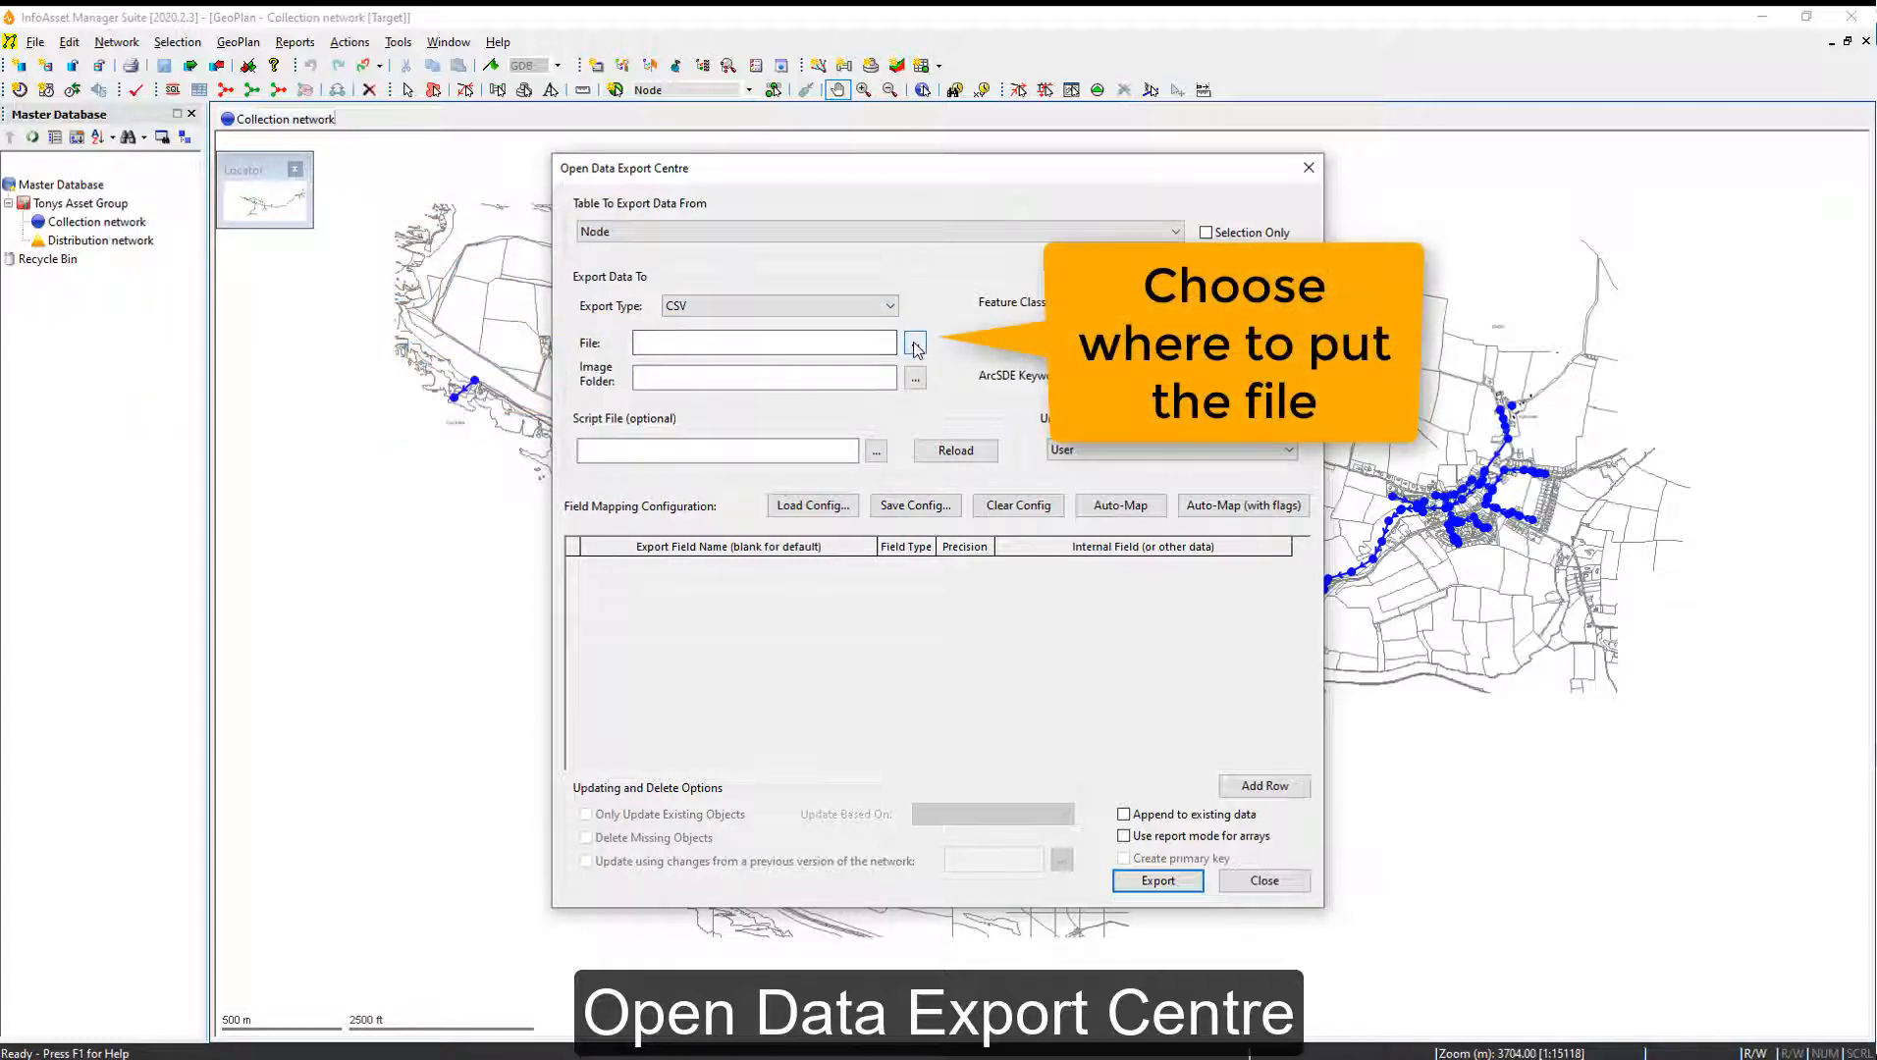
pyautogui.click(915, 345)
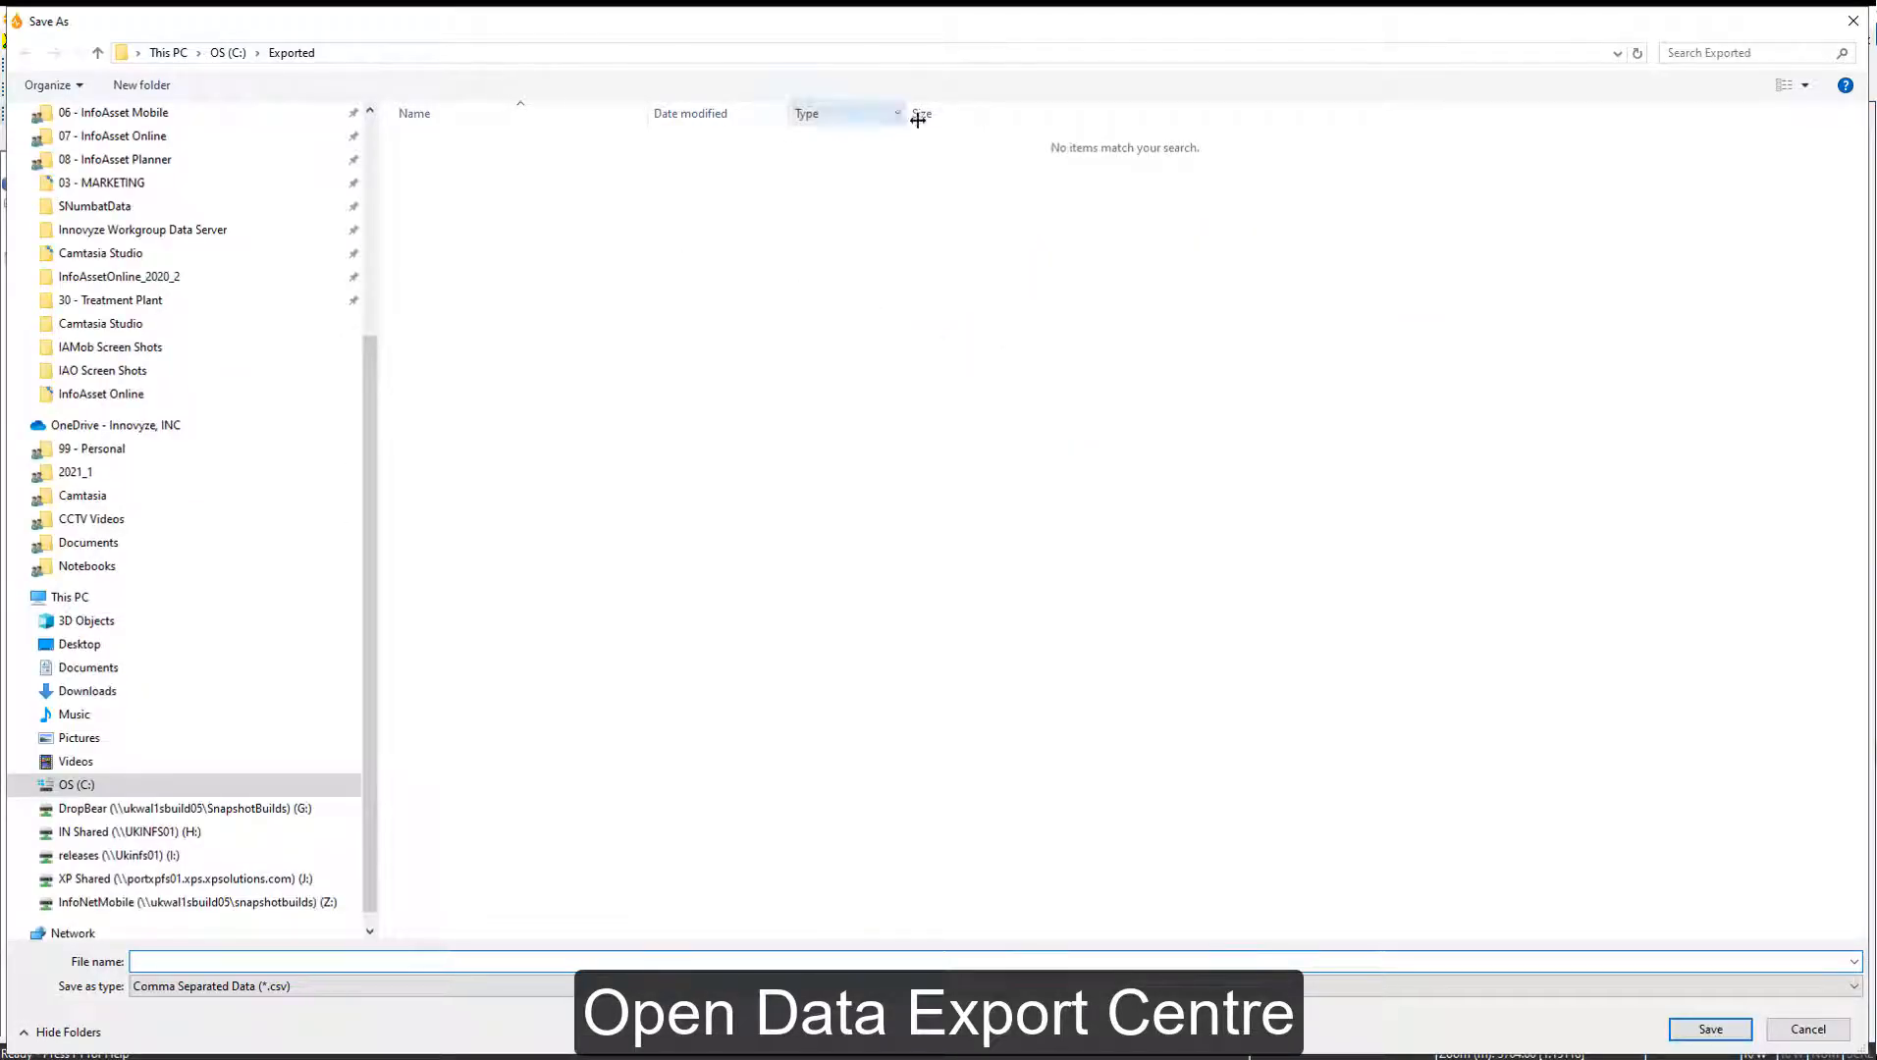
pyautogui.click(567, 963)
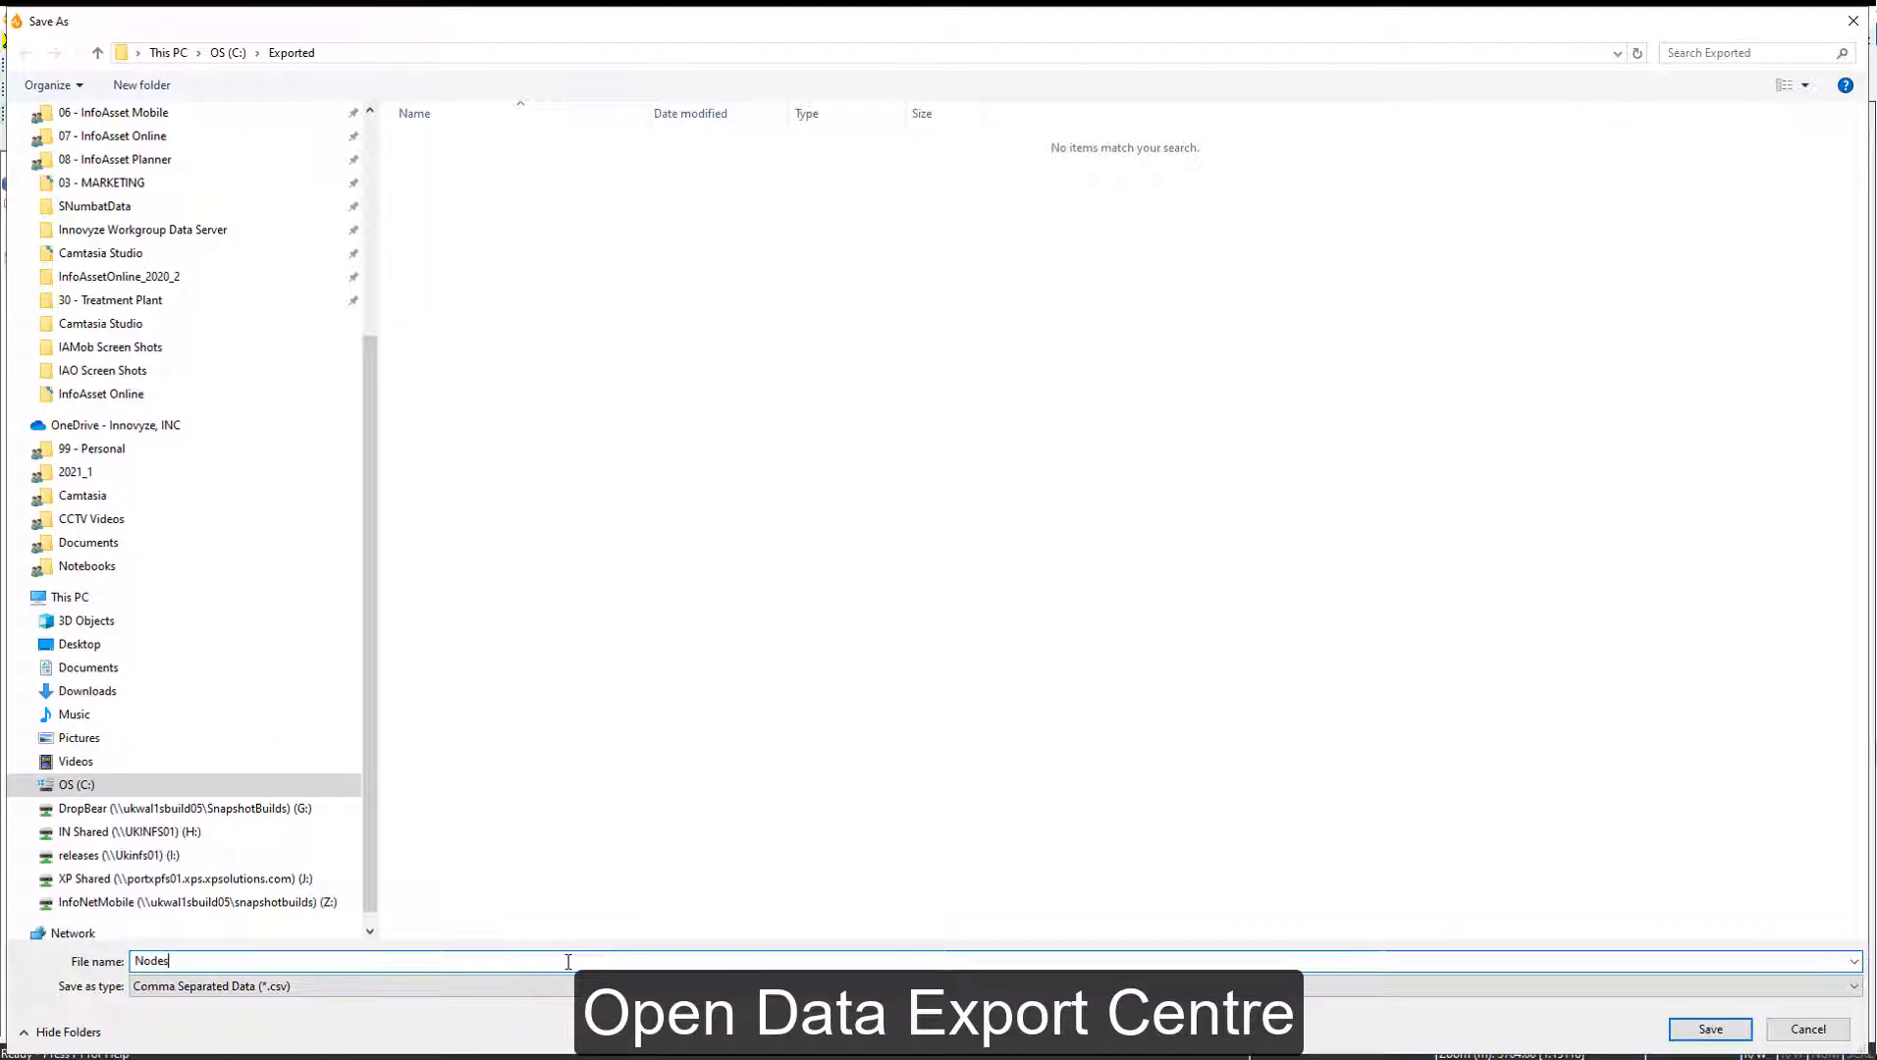
pyautogui.click(1711, 1029)
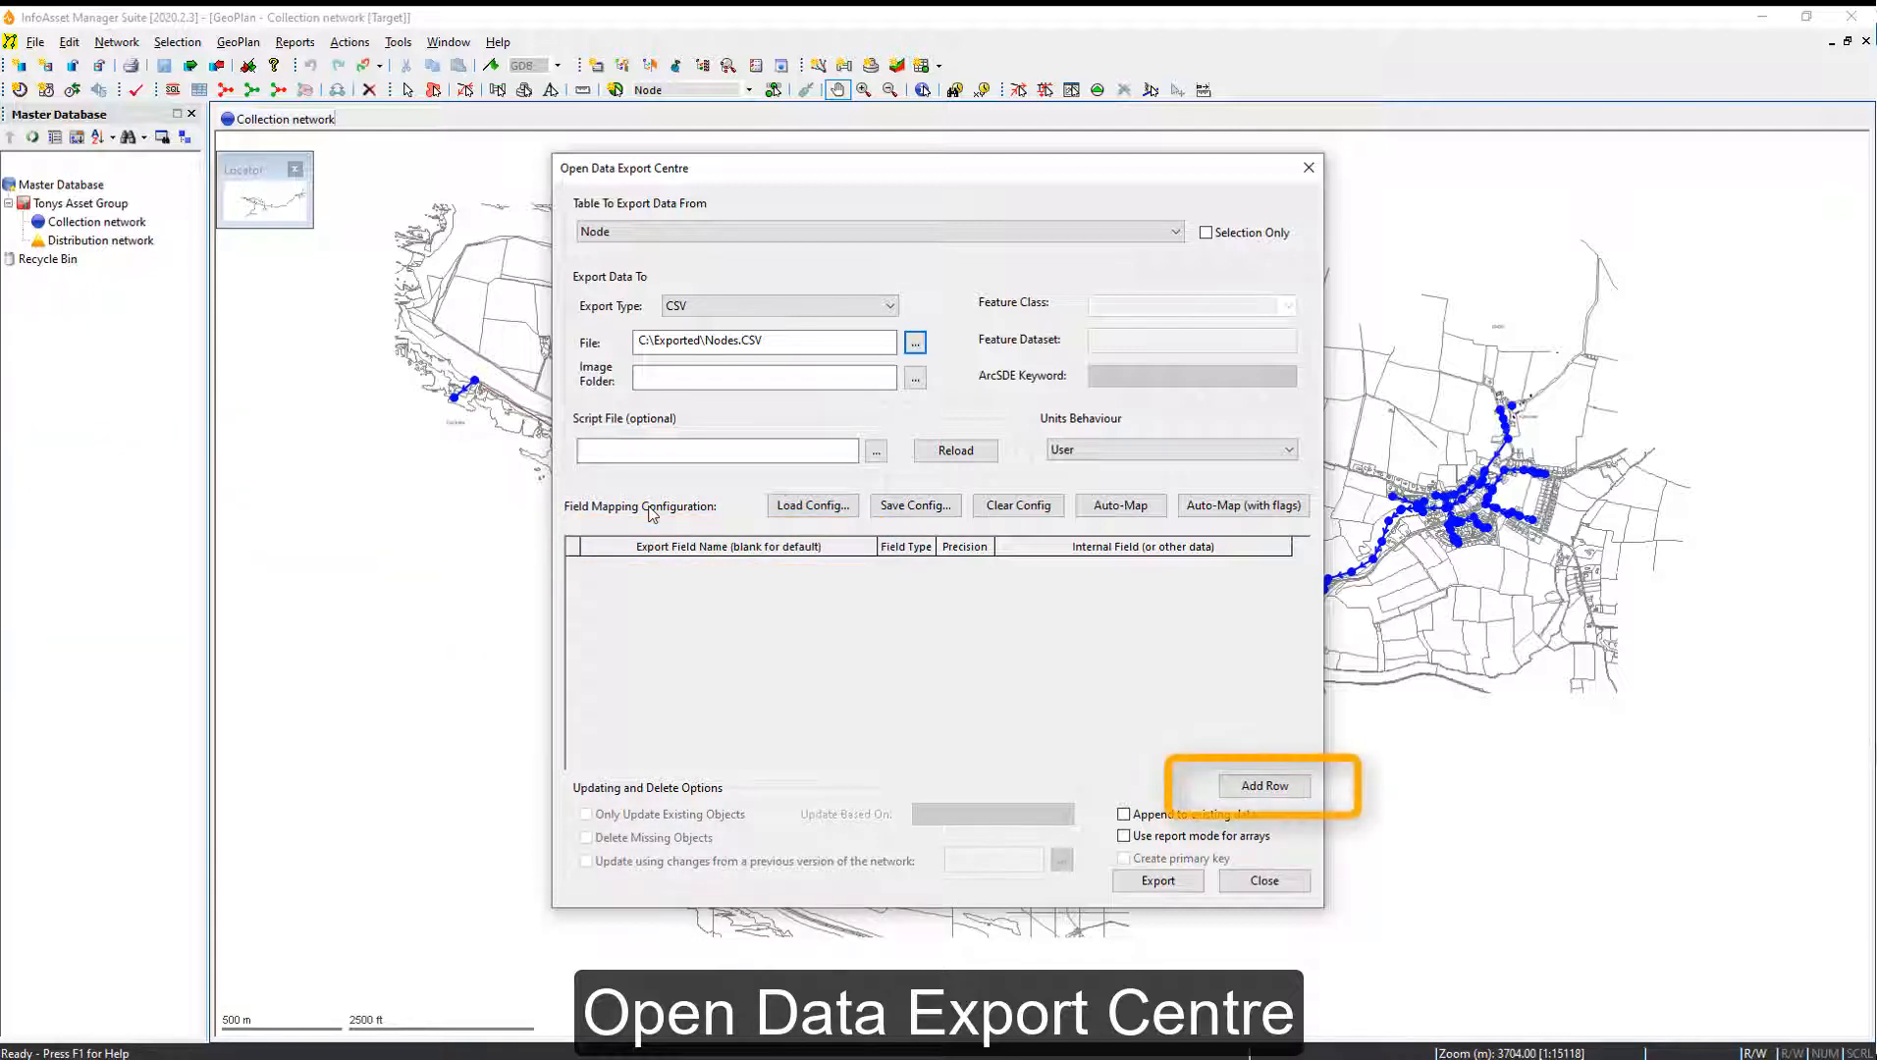
# Step: Add a field mapping row that exports the internal field node_id under the name ID
pyautogui.click(1274, 790)
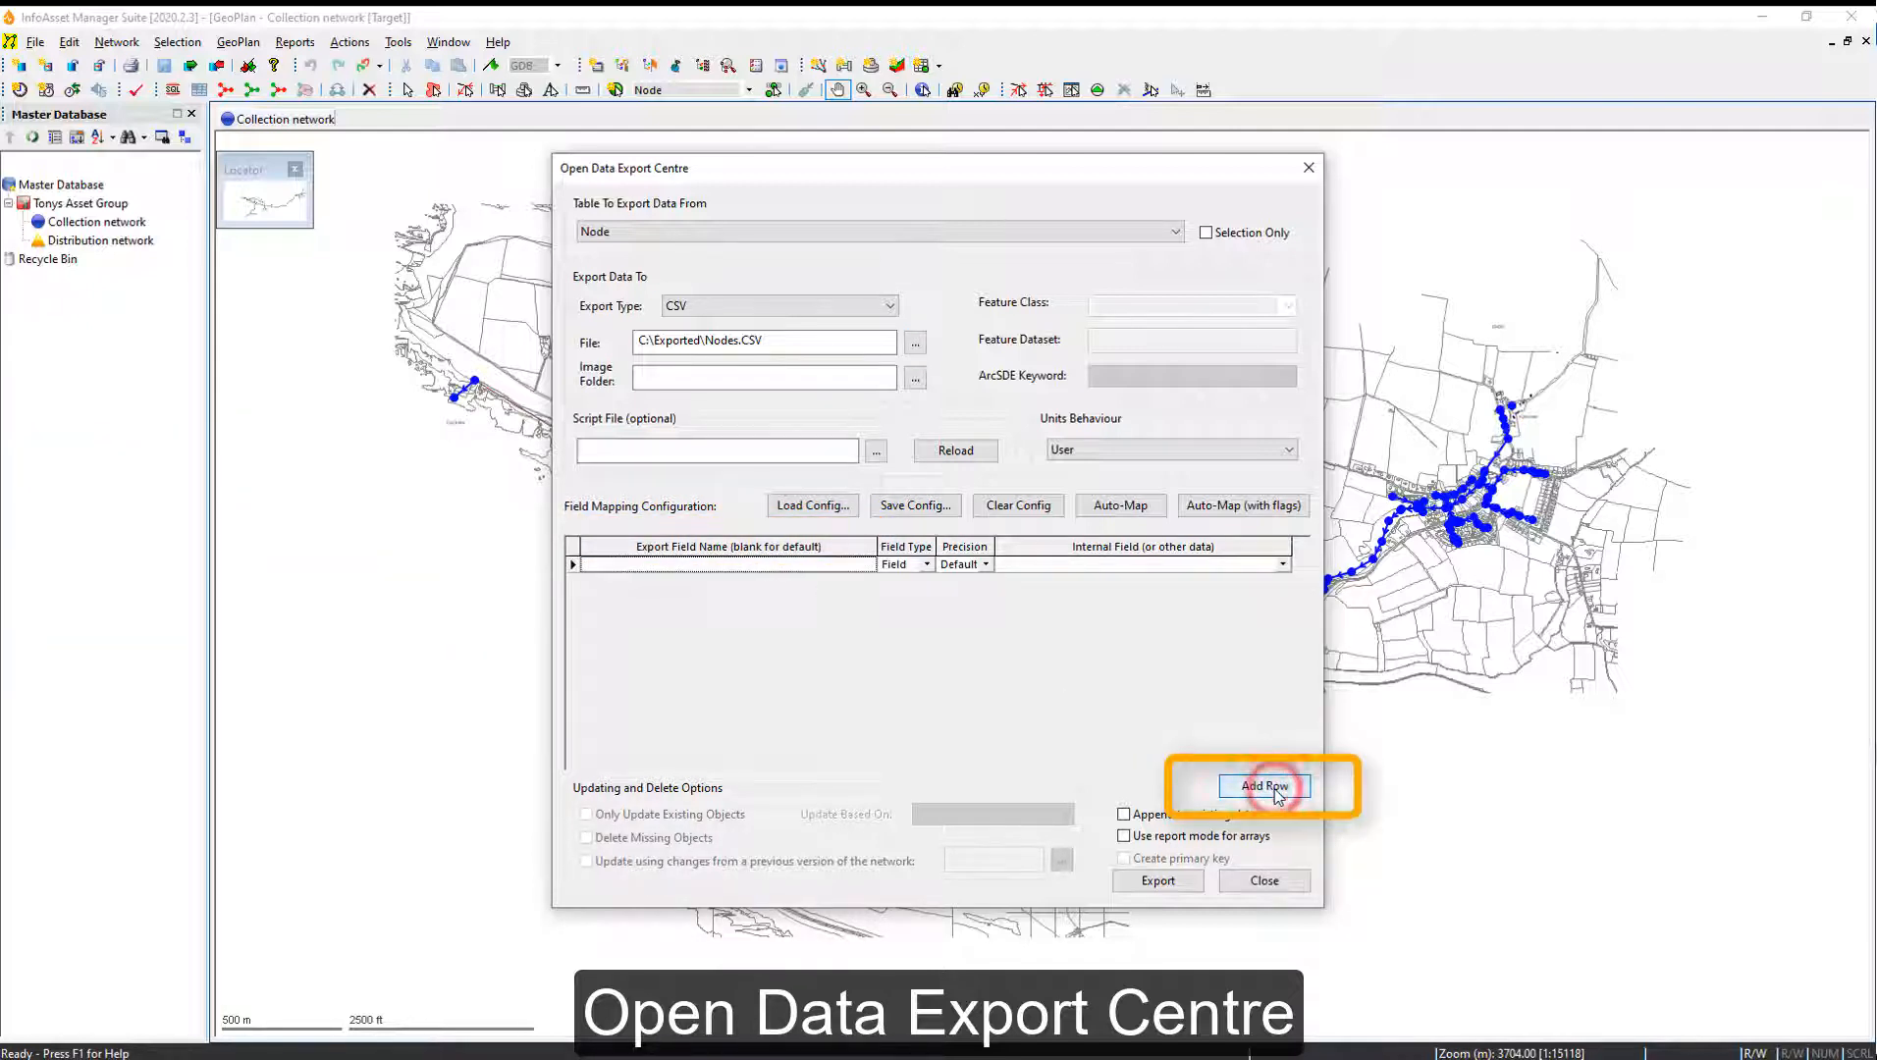
pyautogui.click(1283, 565)
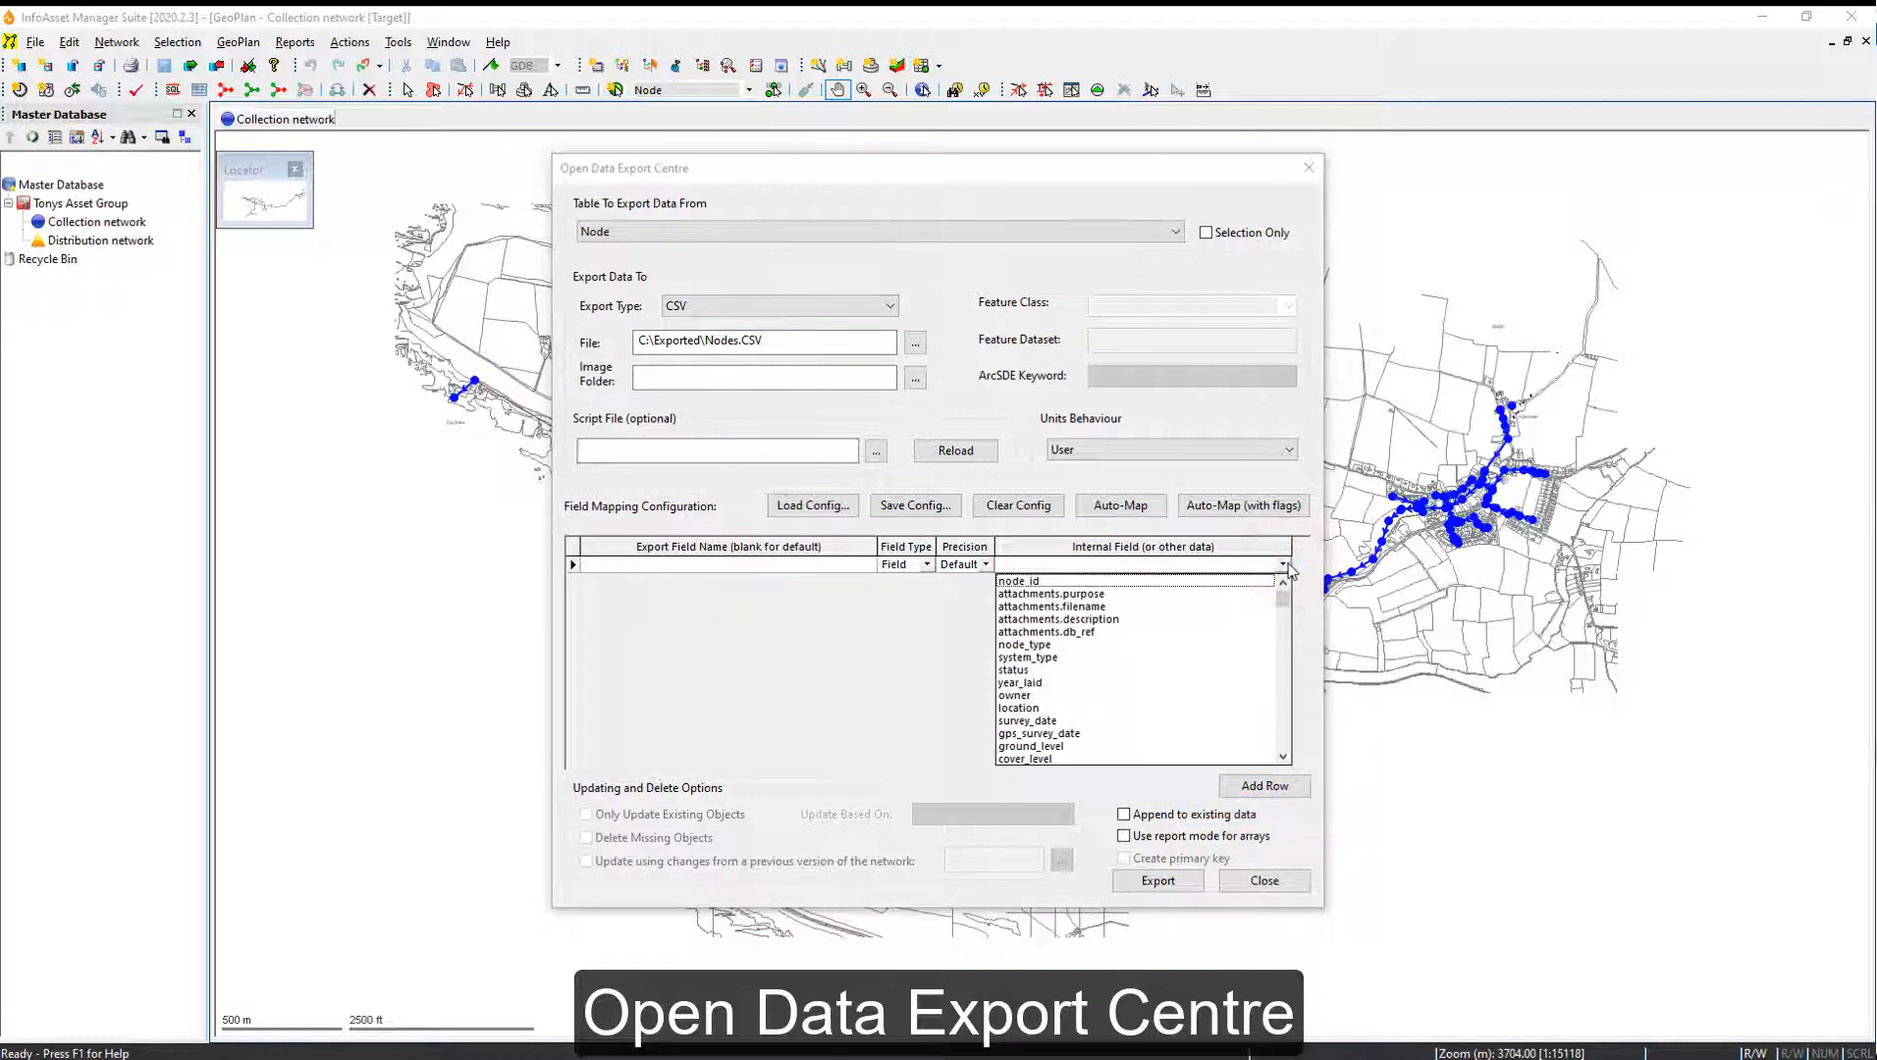
pyautogui.click(1038, 581)
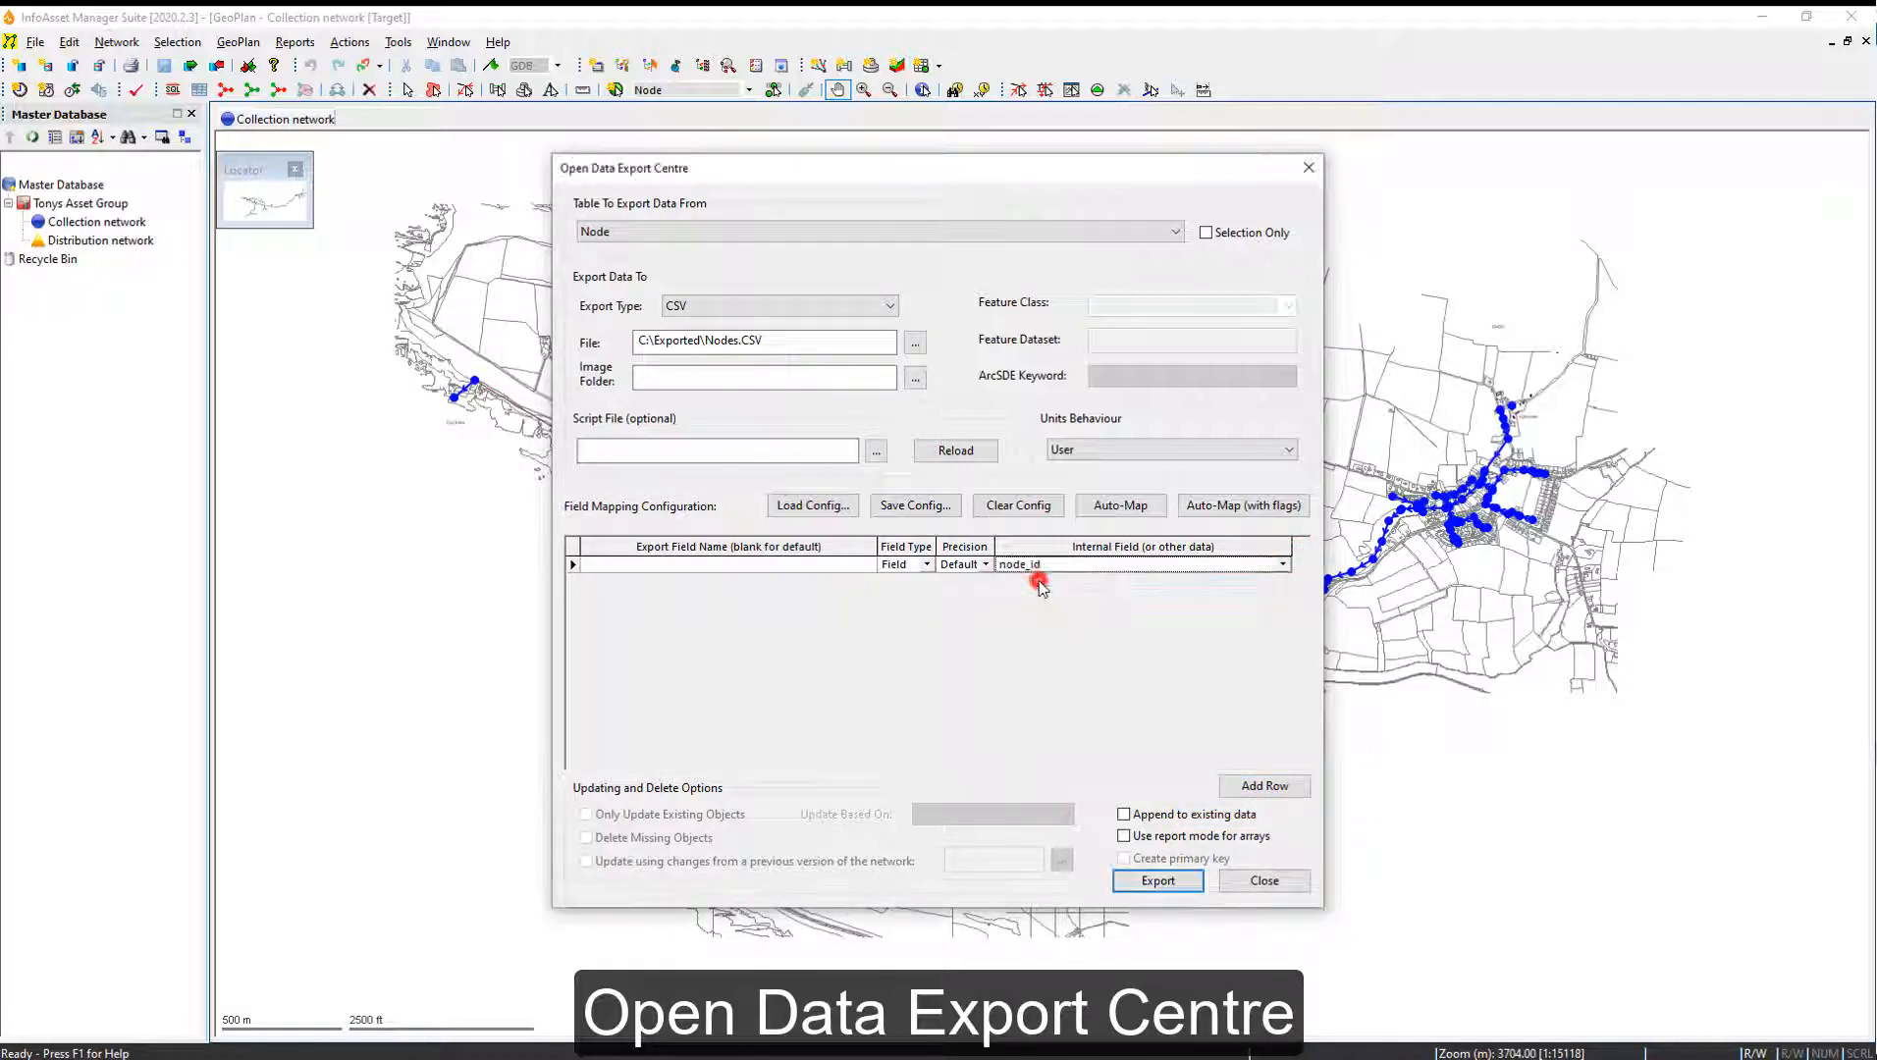
pyautogui.click(771, 566)
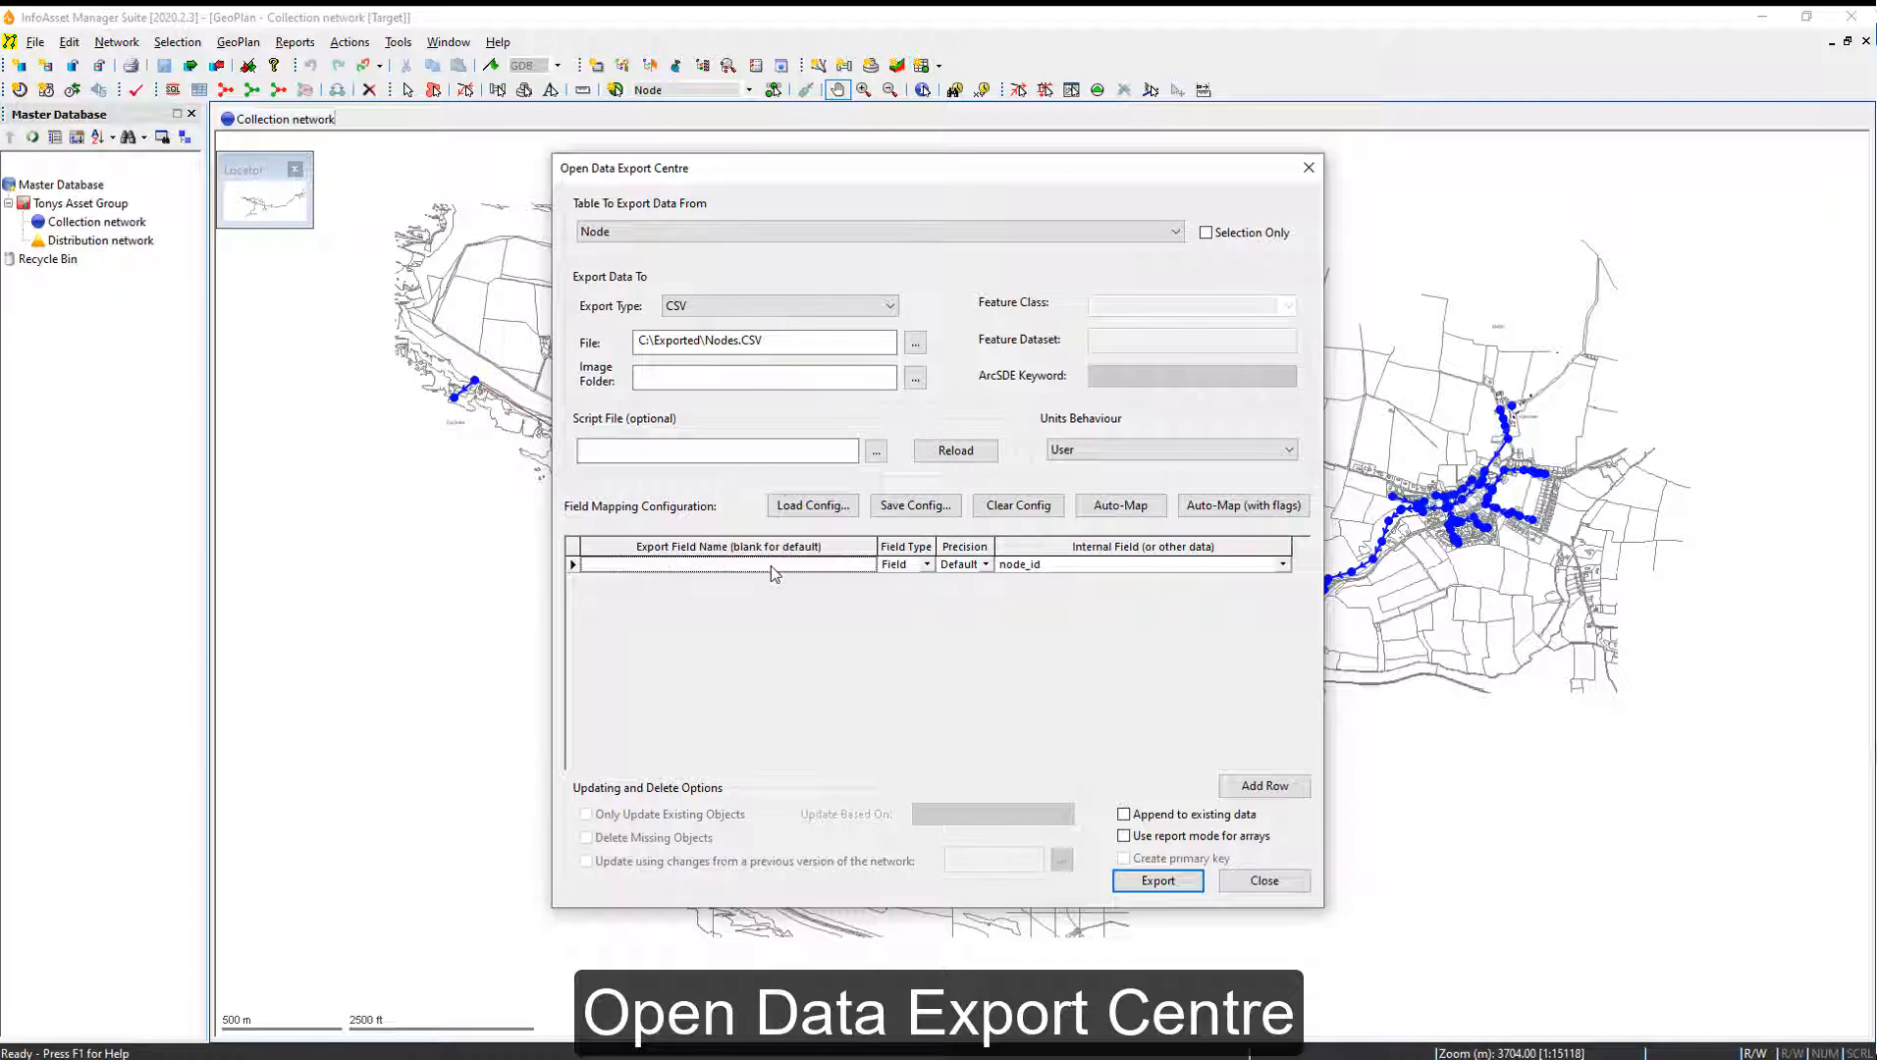
pyautogui.write('ID')
# Step: Add a second mapping row that exports node_type under the name Type
pyautogui.click(1276, 791)
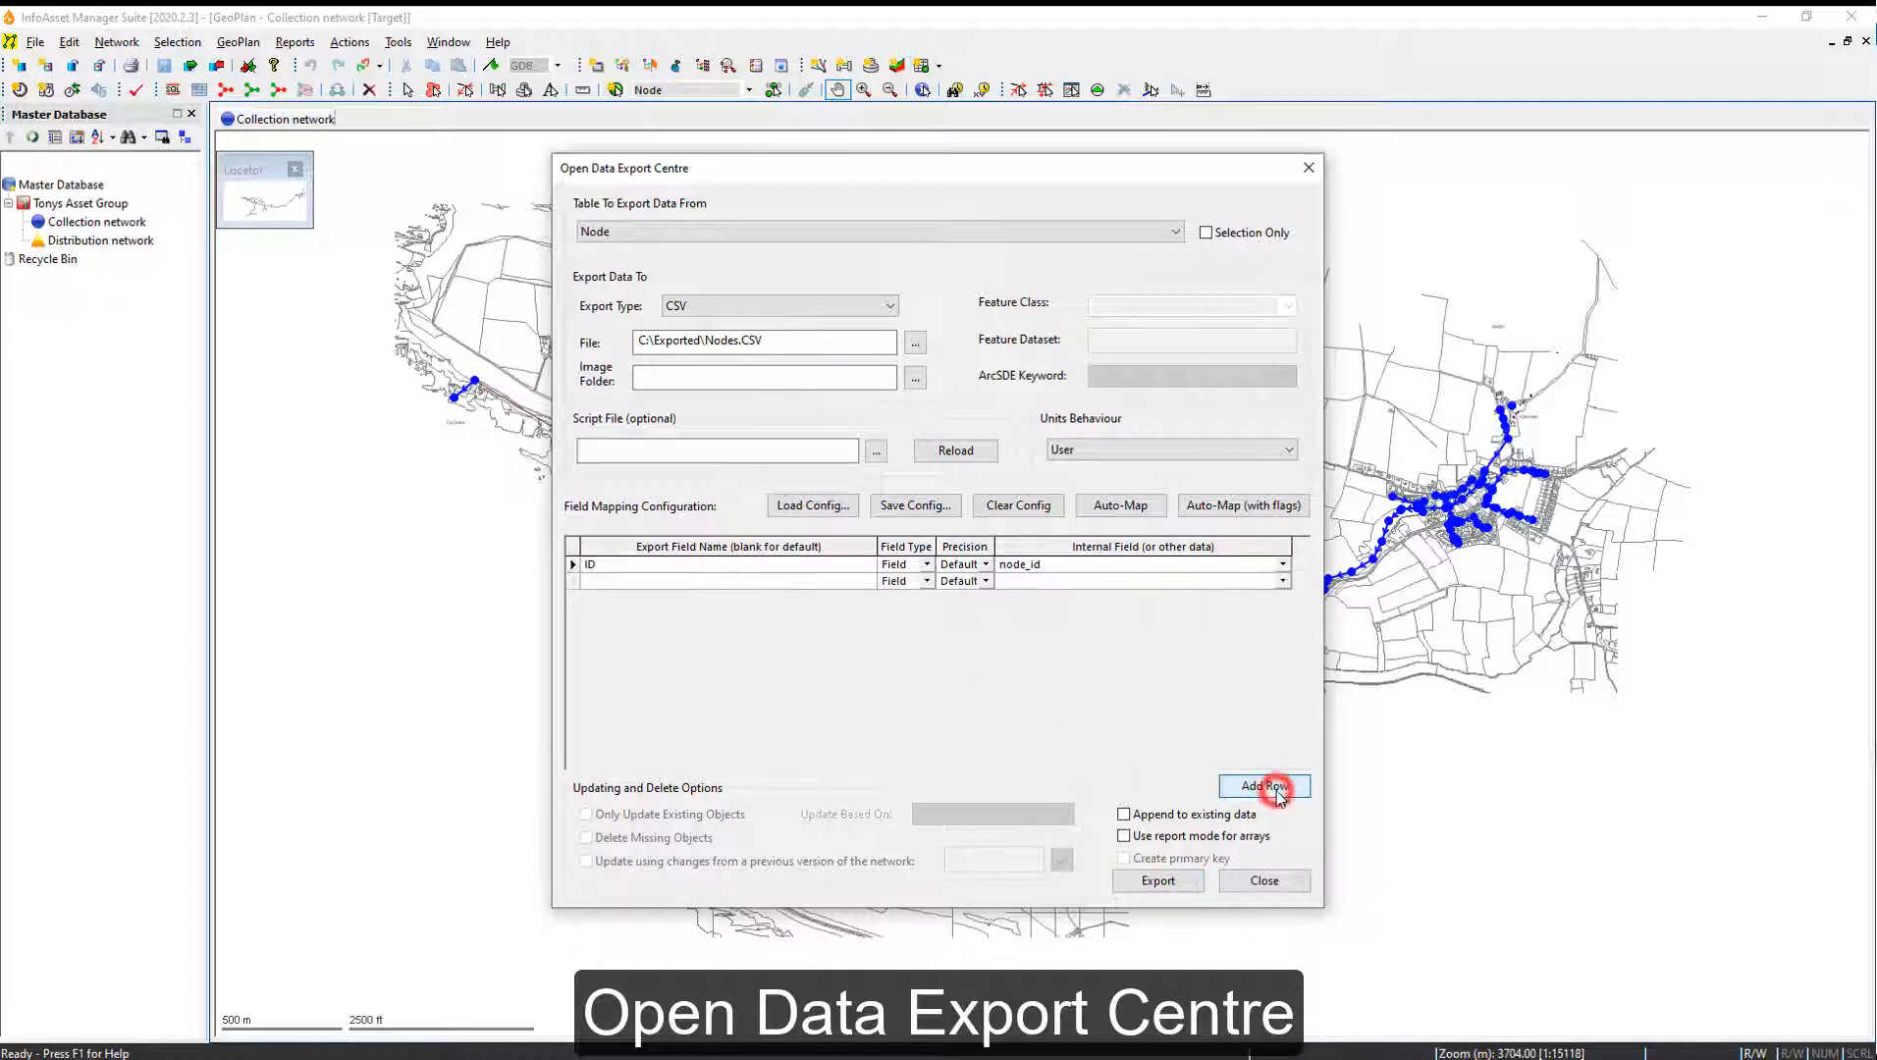
pyautogui.click(1282, 580)
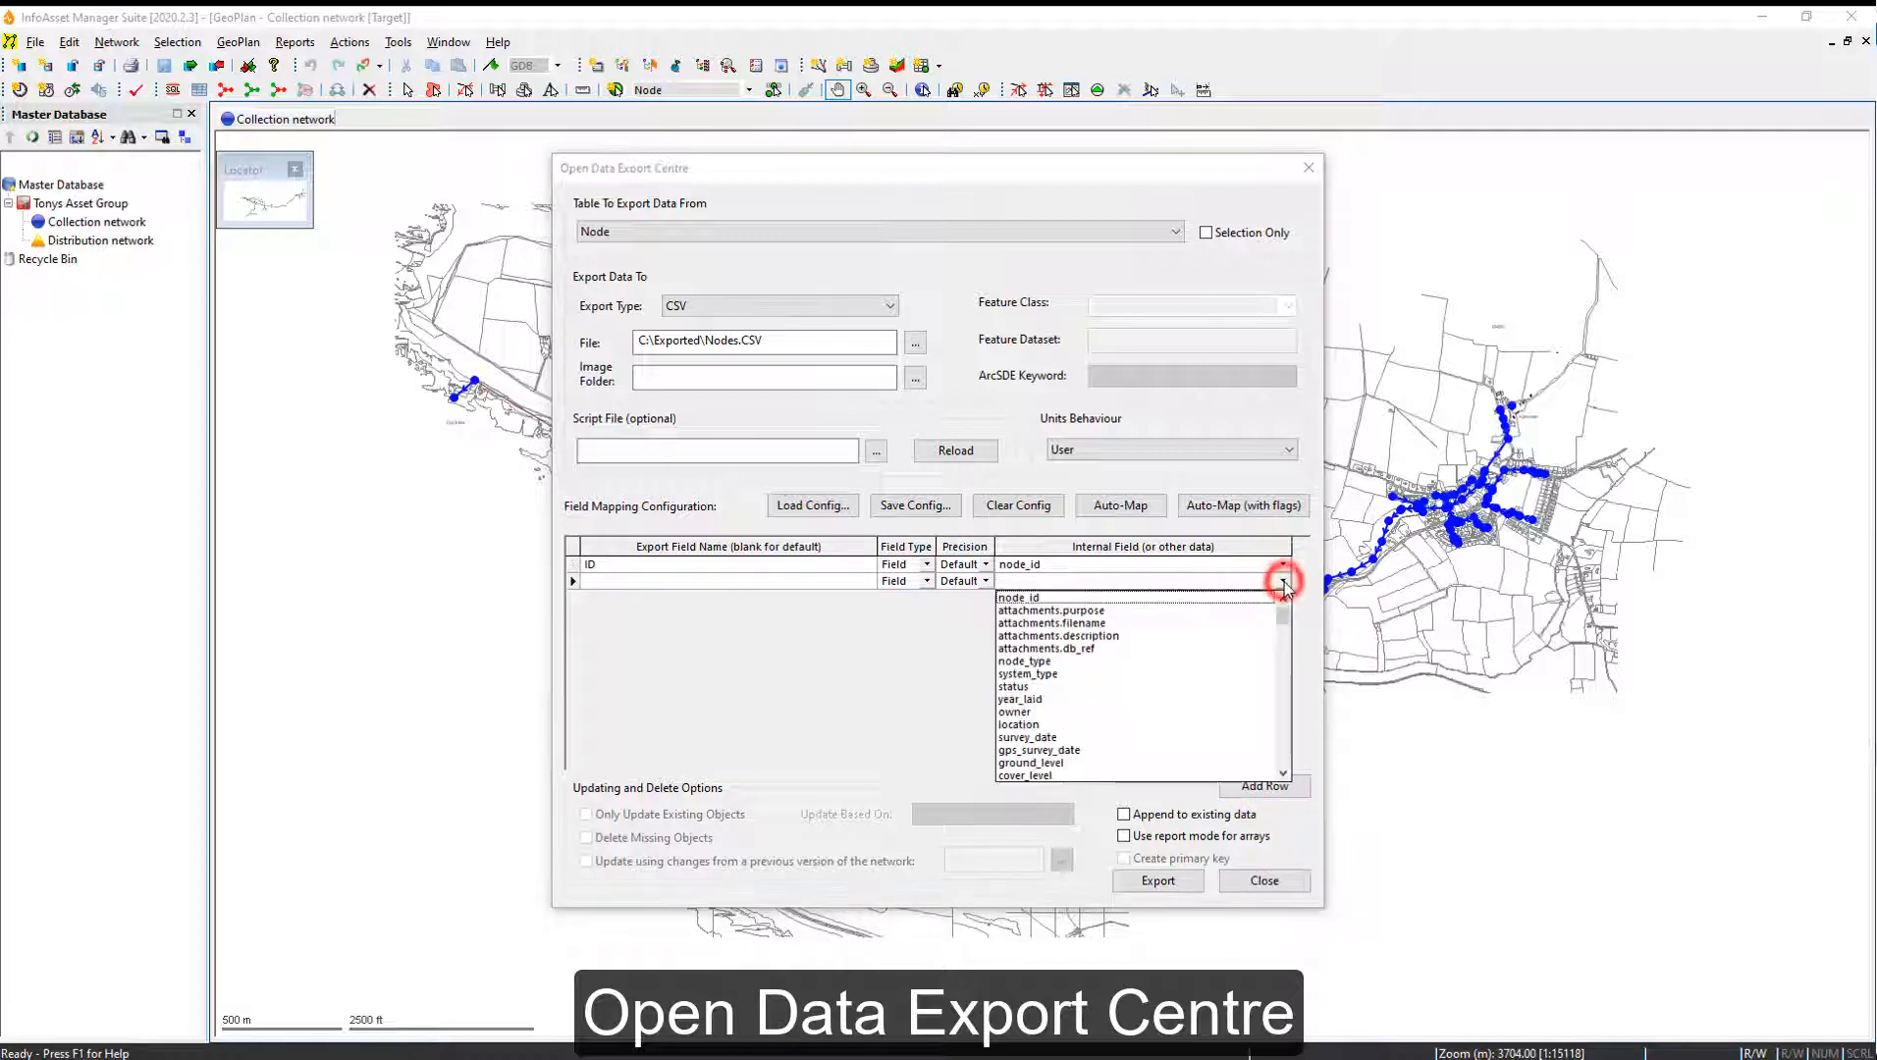
pyautogui.click(1031, 662)
pyautogui.click(792, 580)
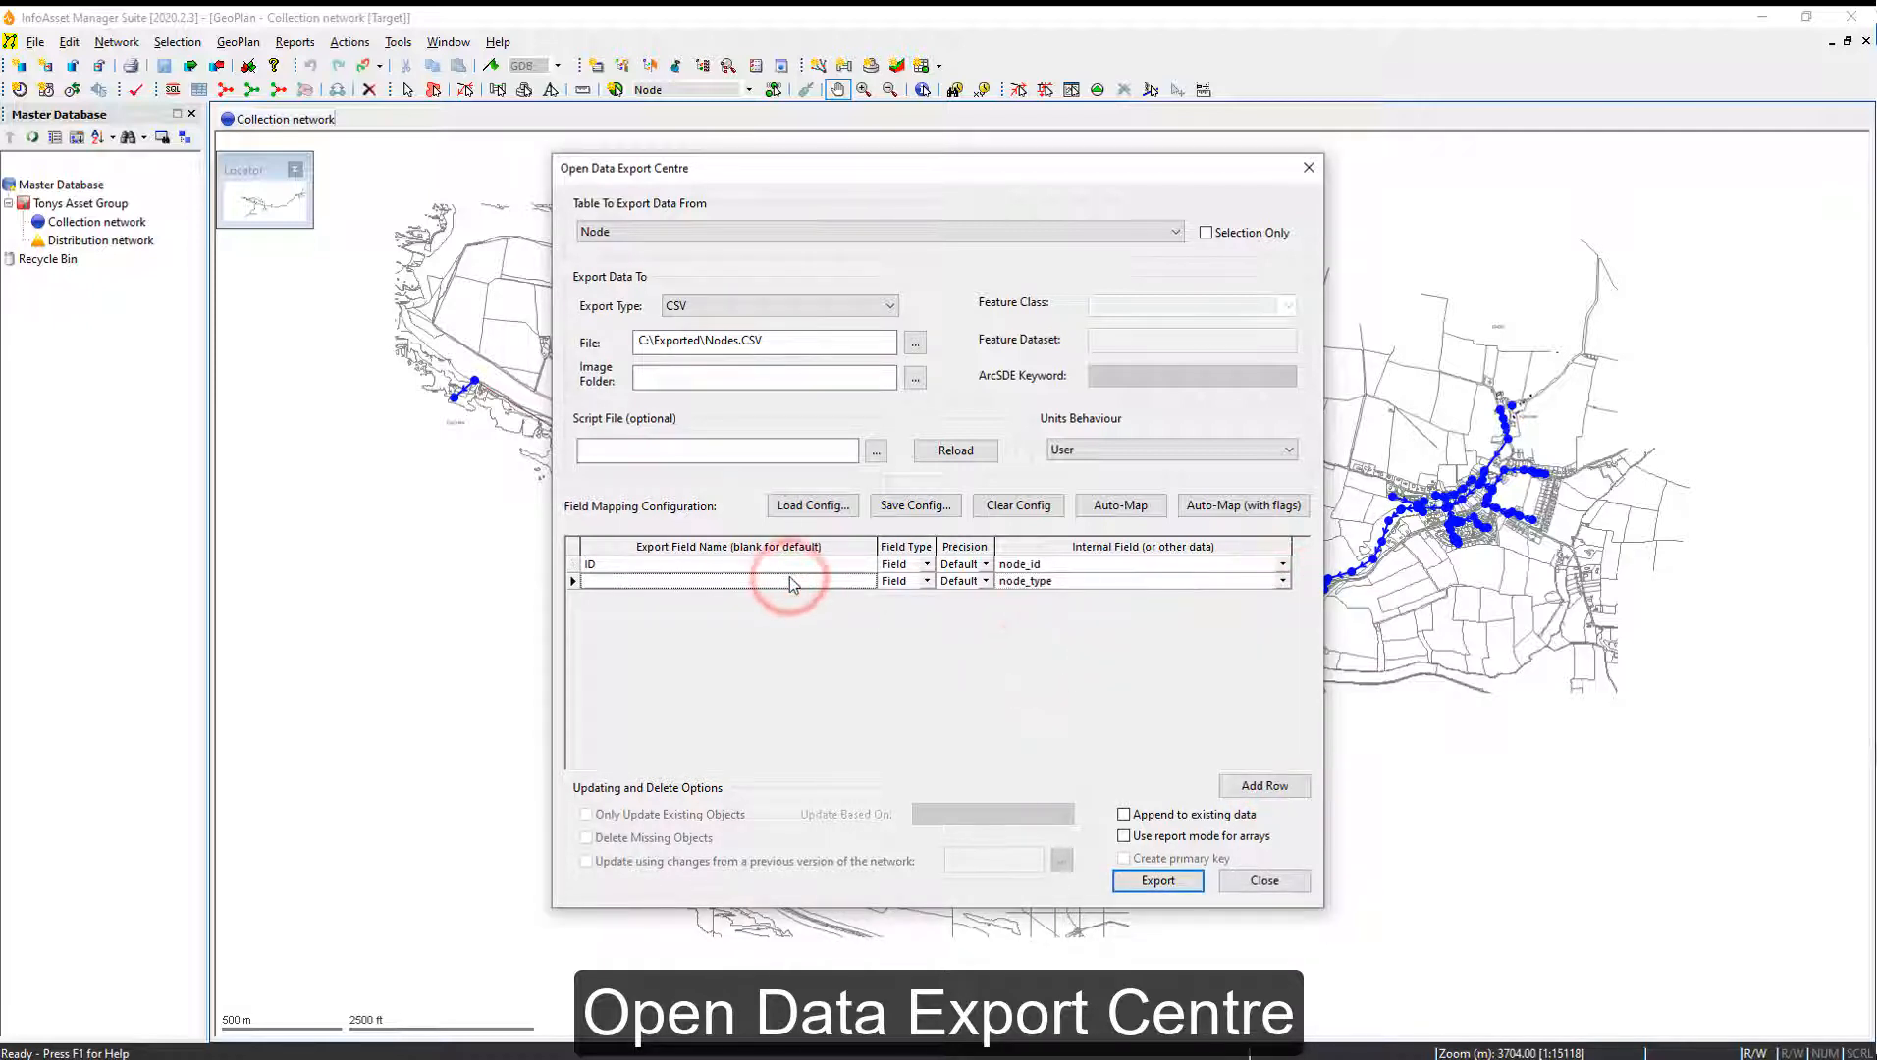
pyautogui.write('Type')
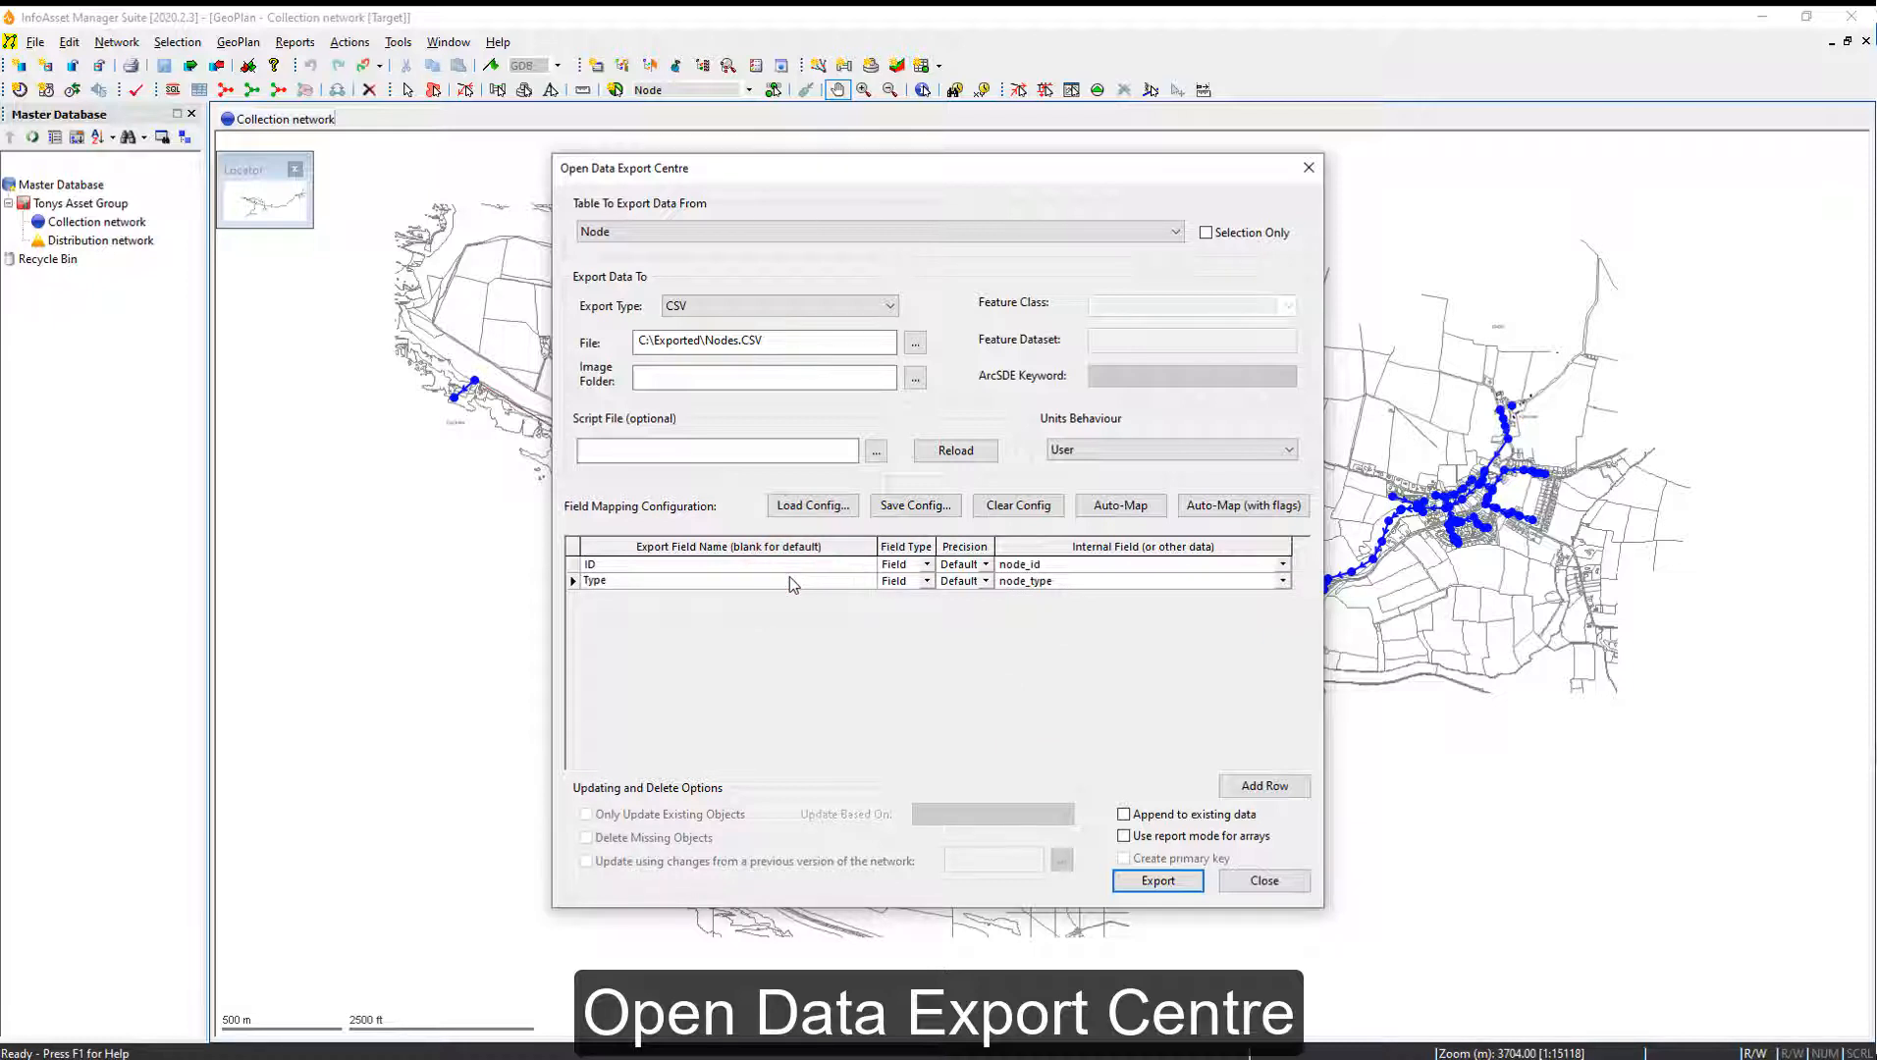
# Step: Add a third mapping row that exports system_type under the name System
pyautogui.click(1260, 786)
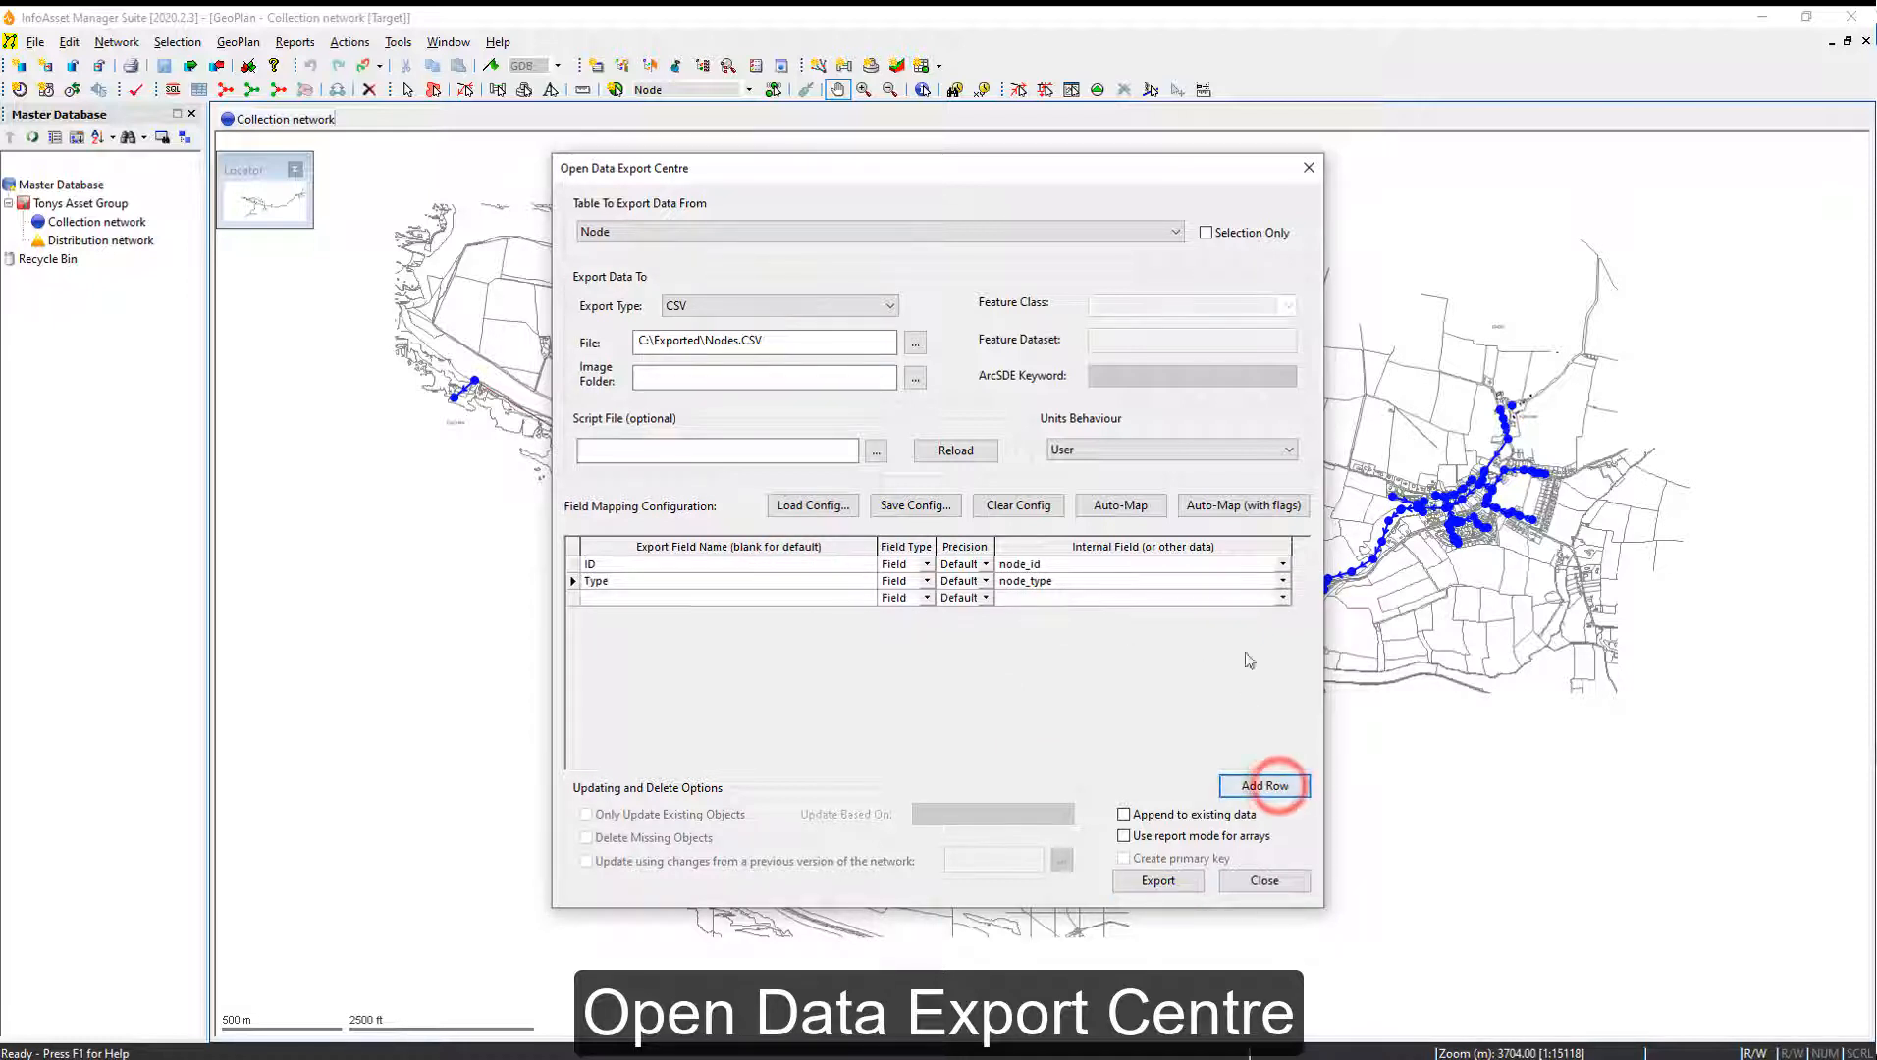
pyautogui.click(1283, 597)
pyautogui.click(1057, 691)
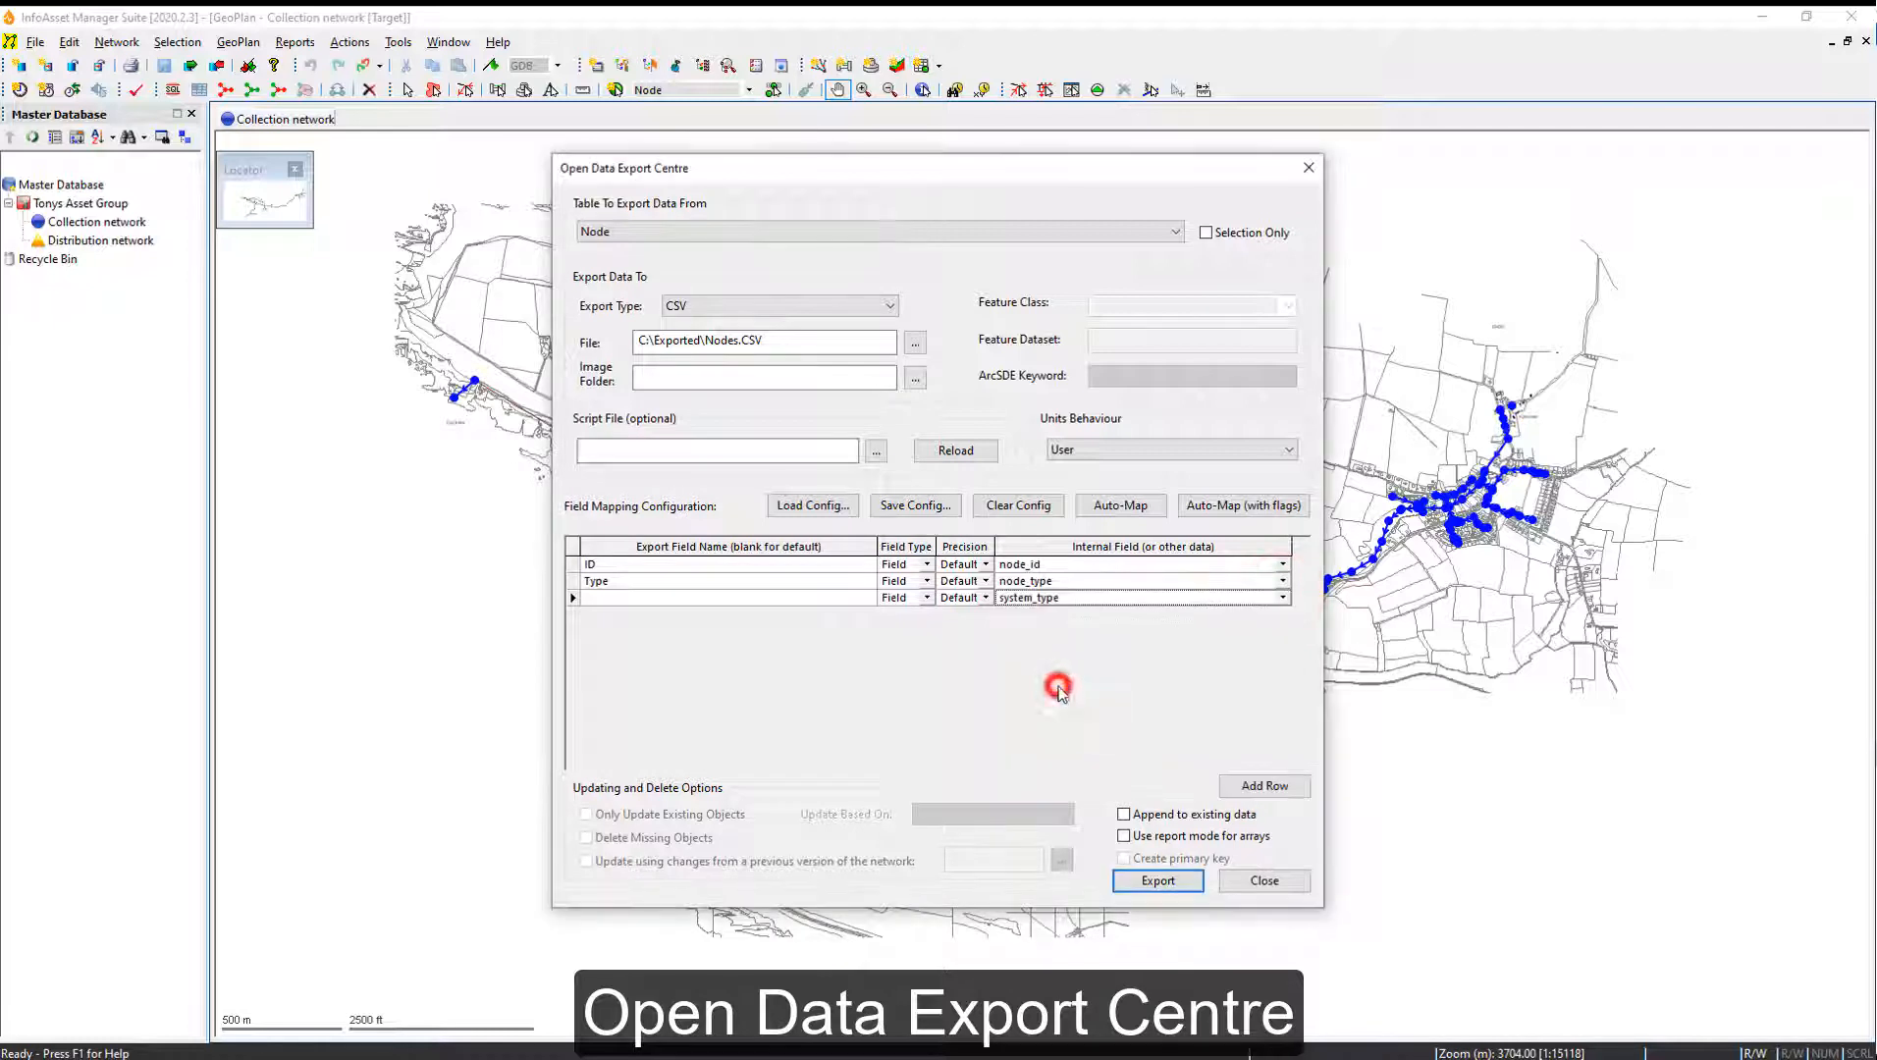
pyautogui.click(794, 598)
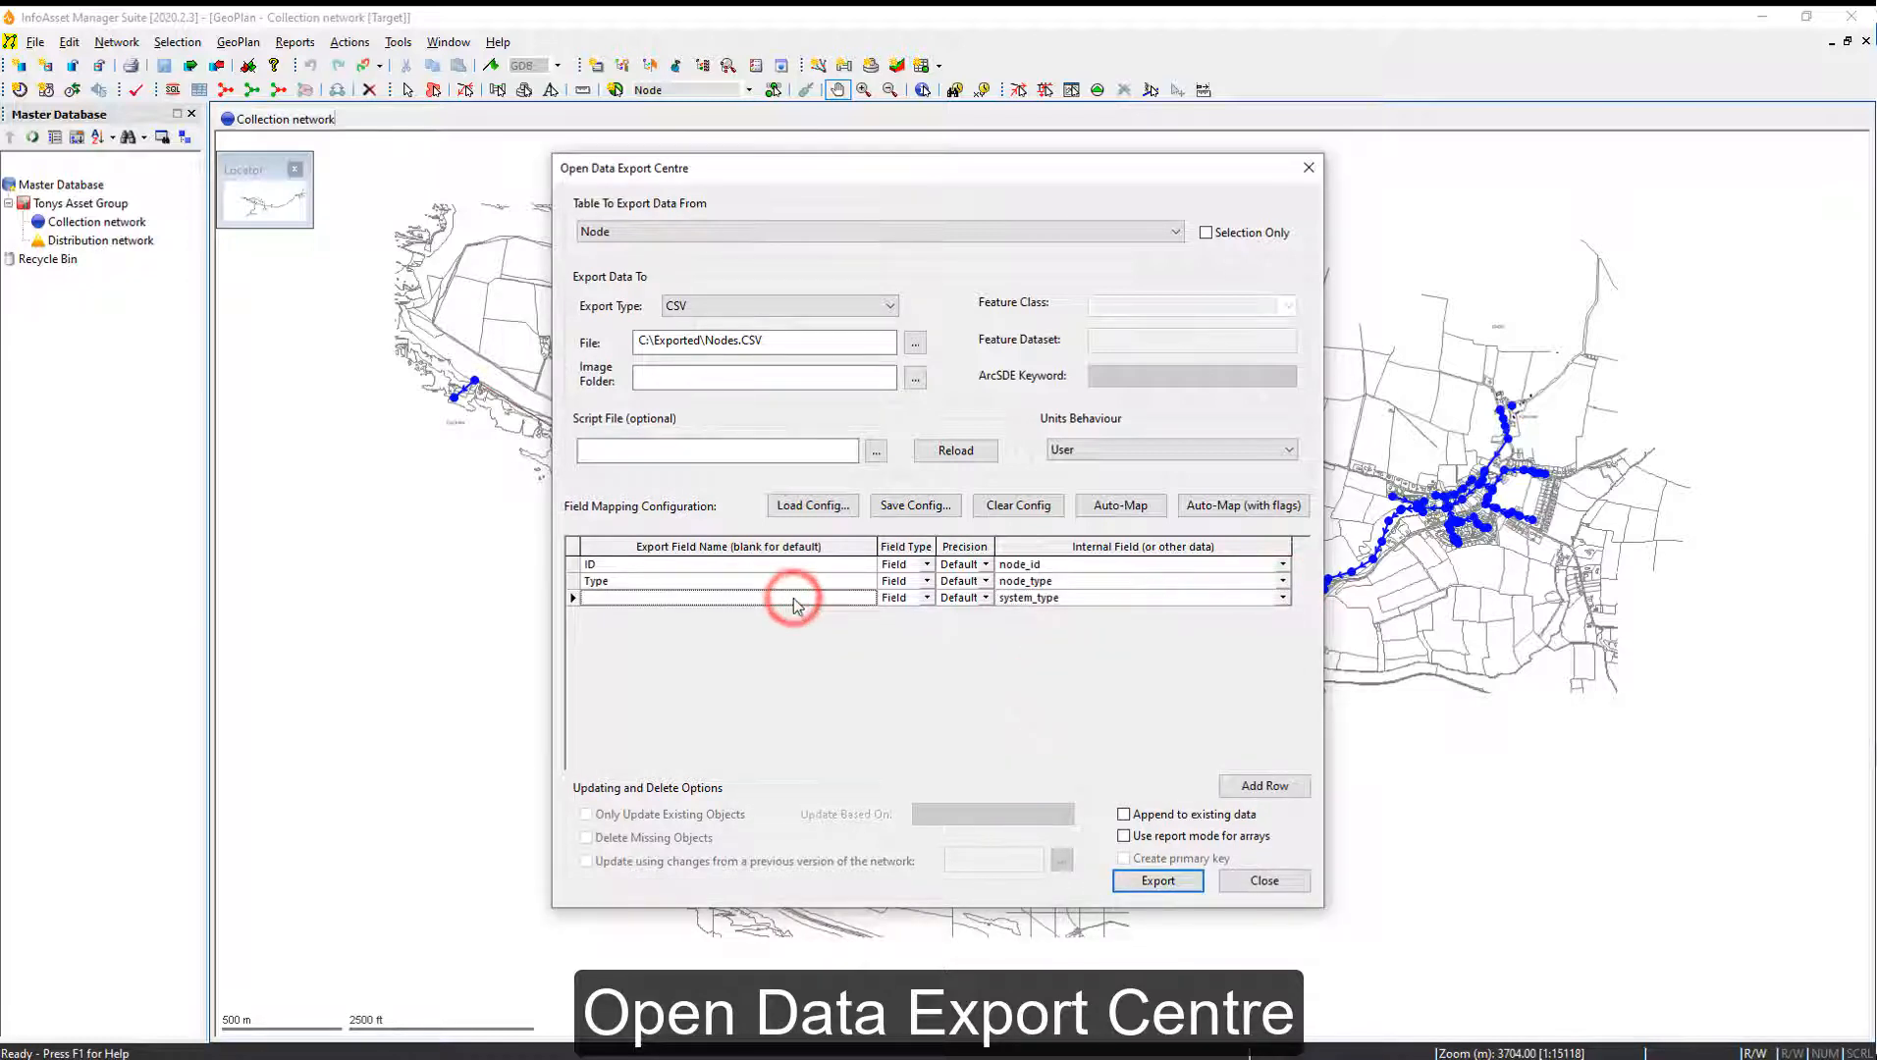
pyautogui.write('Syste')
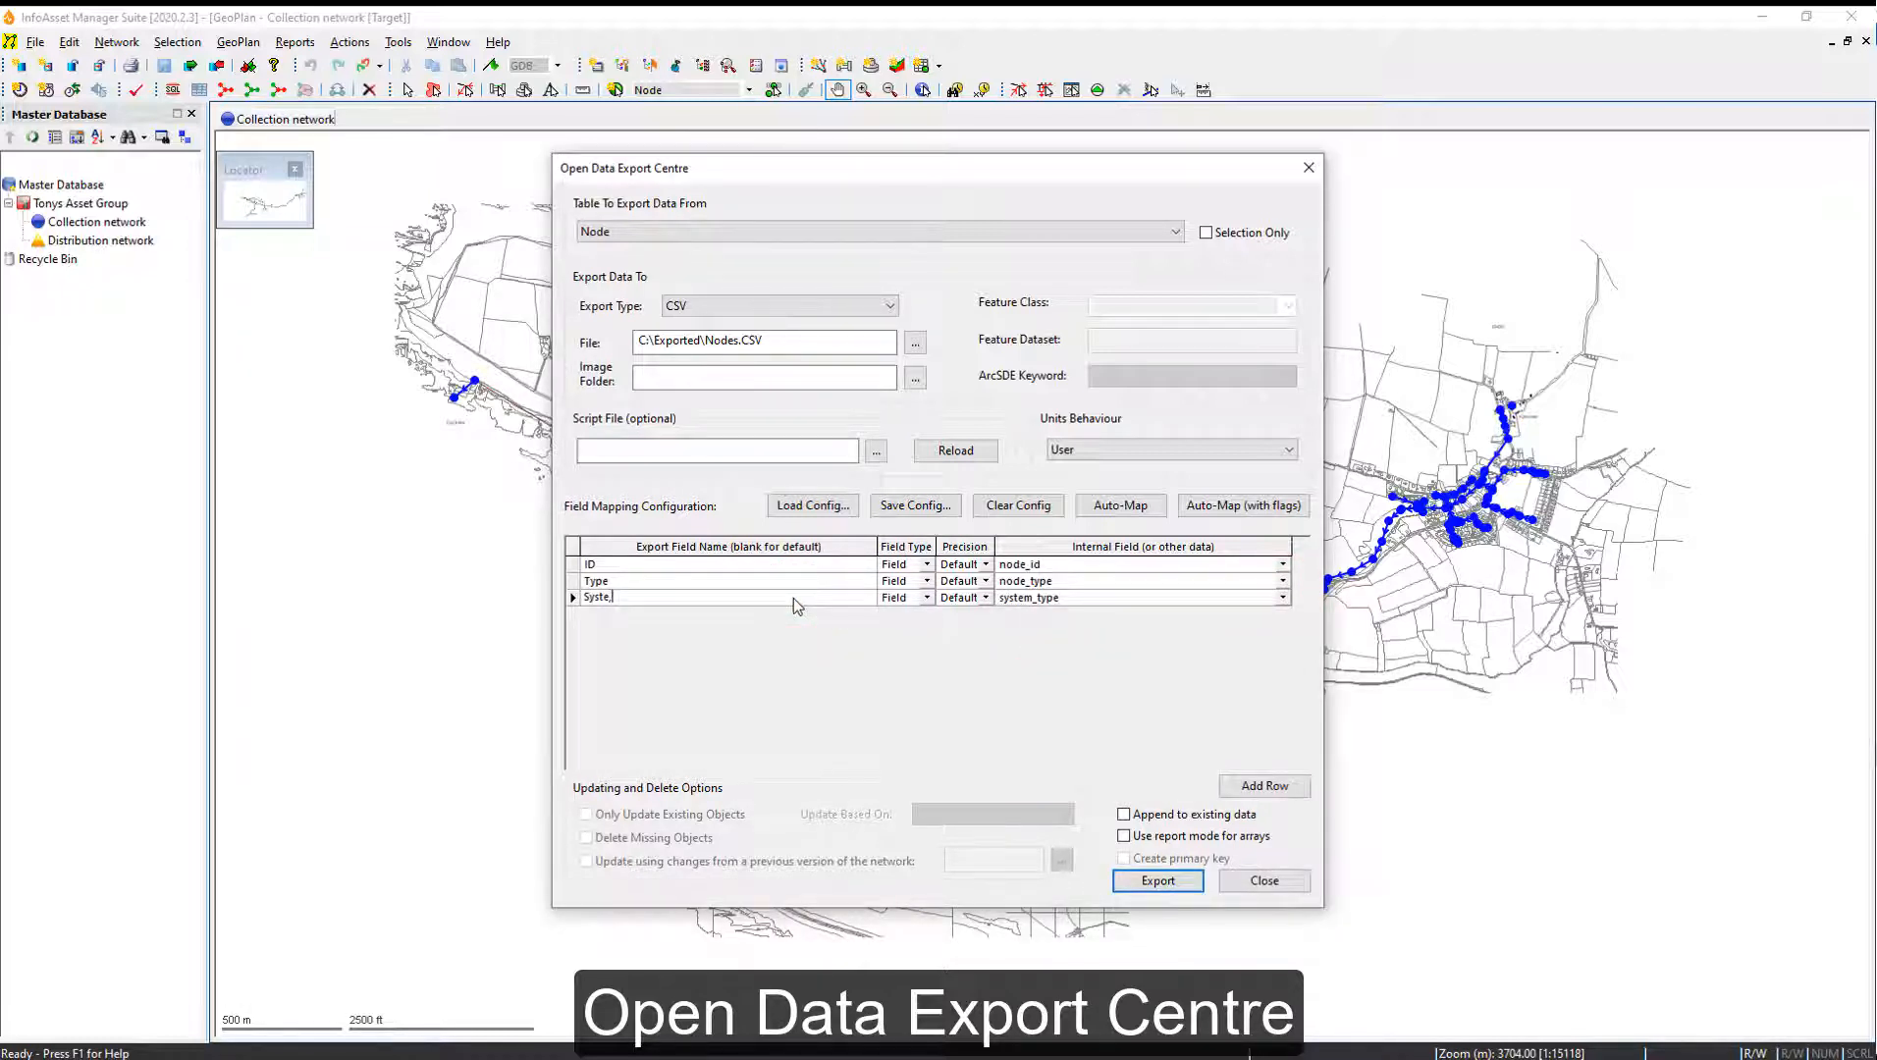
pyautogui.write('m')
# Step: Save the field mapping configuration as Export in the Exported folder and export the node data
pyautogui.click(928, 509)
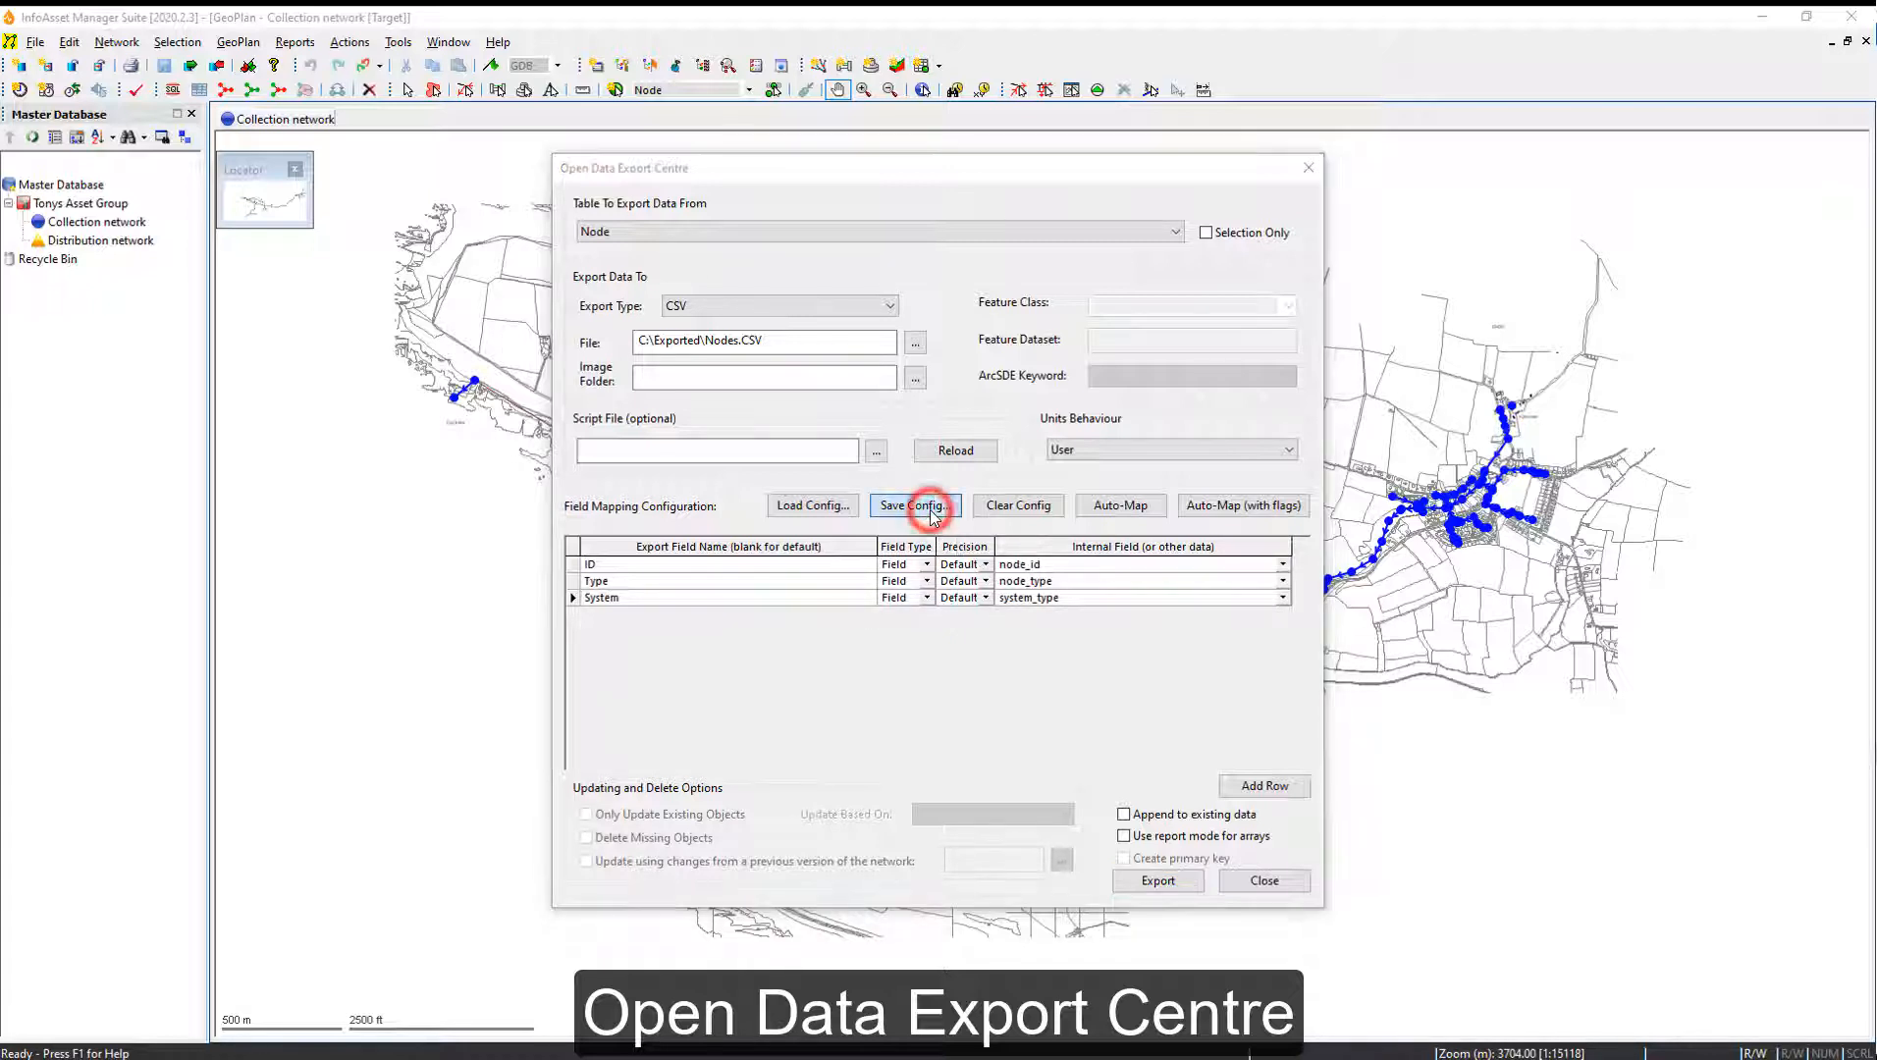
pyautogui.click(560, 966)
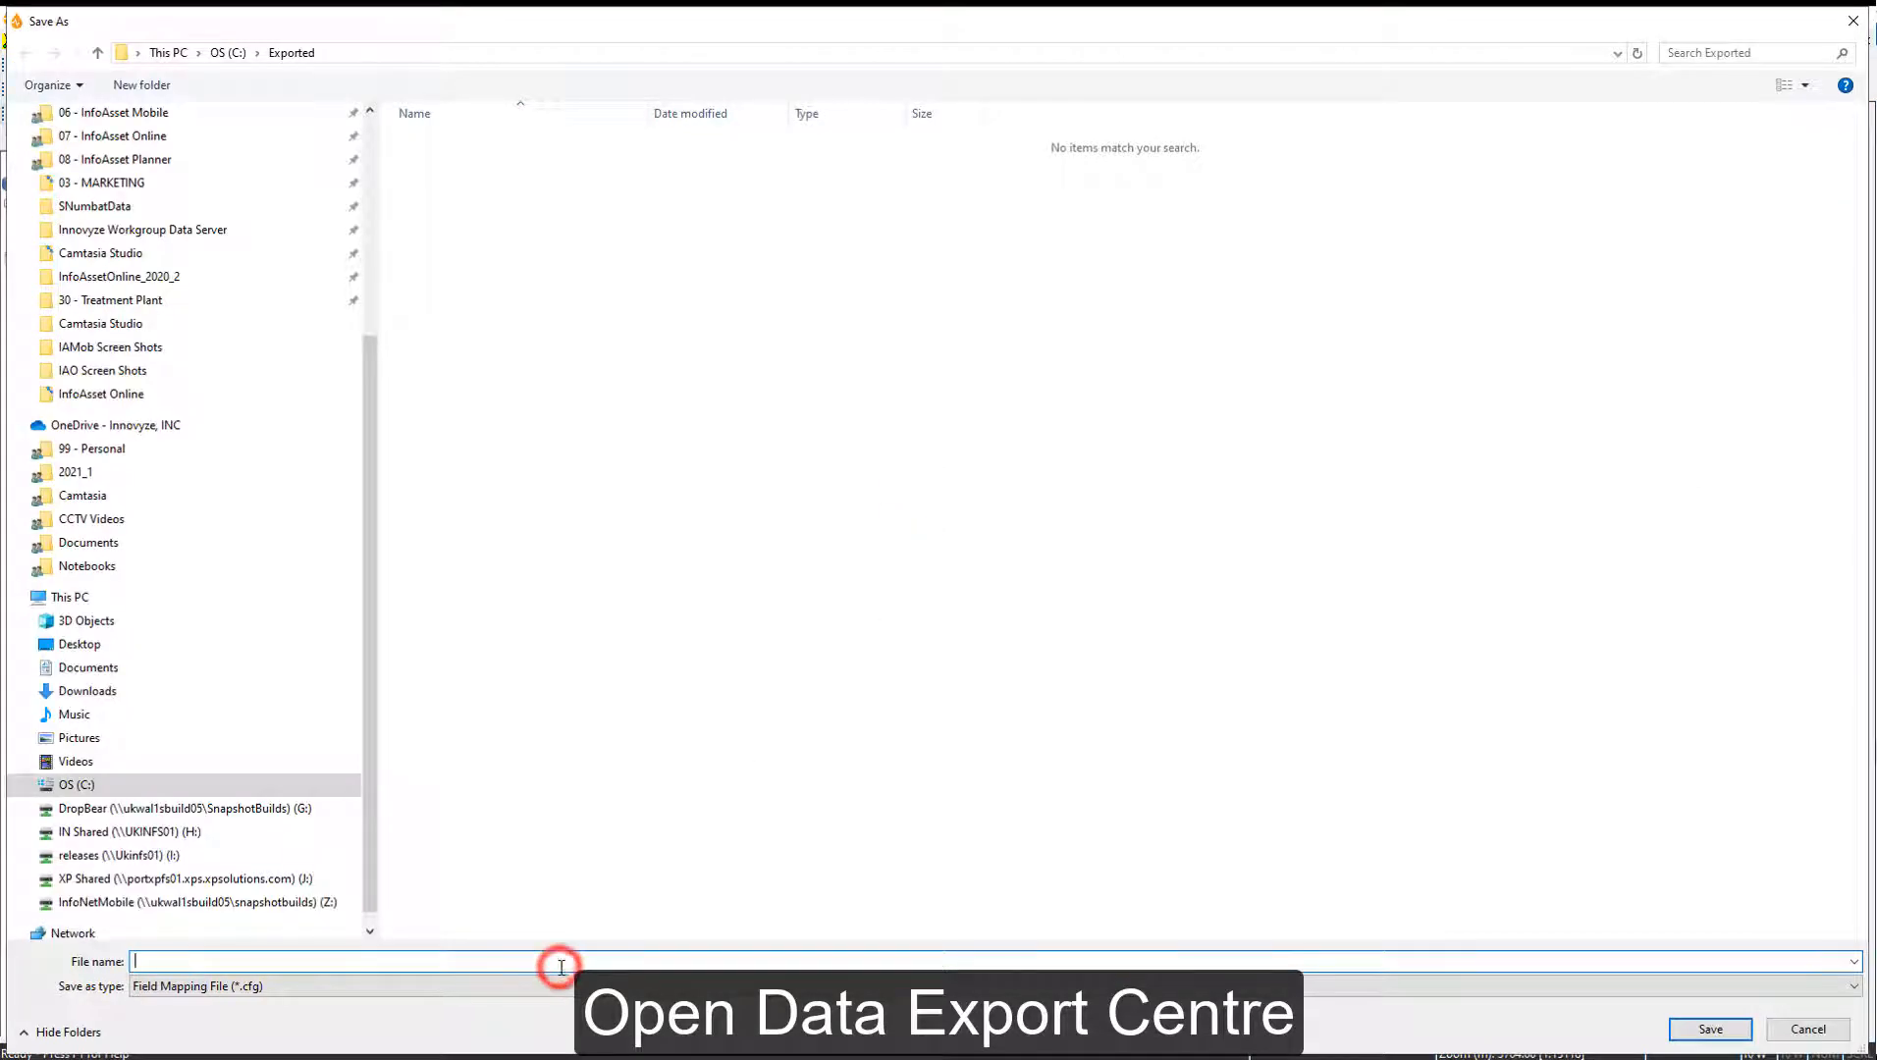
pyautogui.write('Export')
pyautogui.click(1711, 1029)
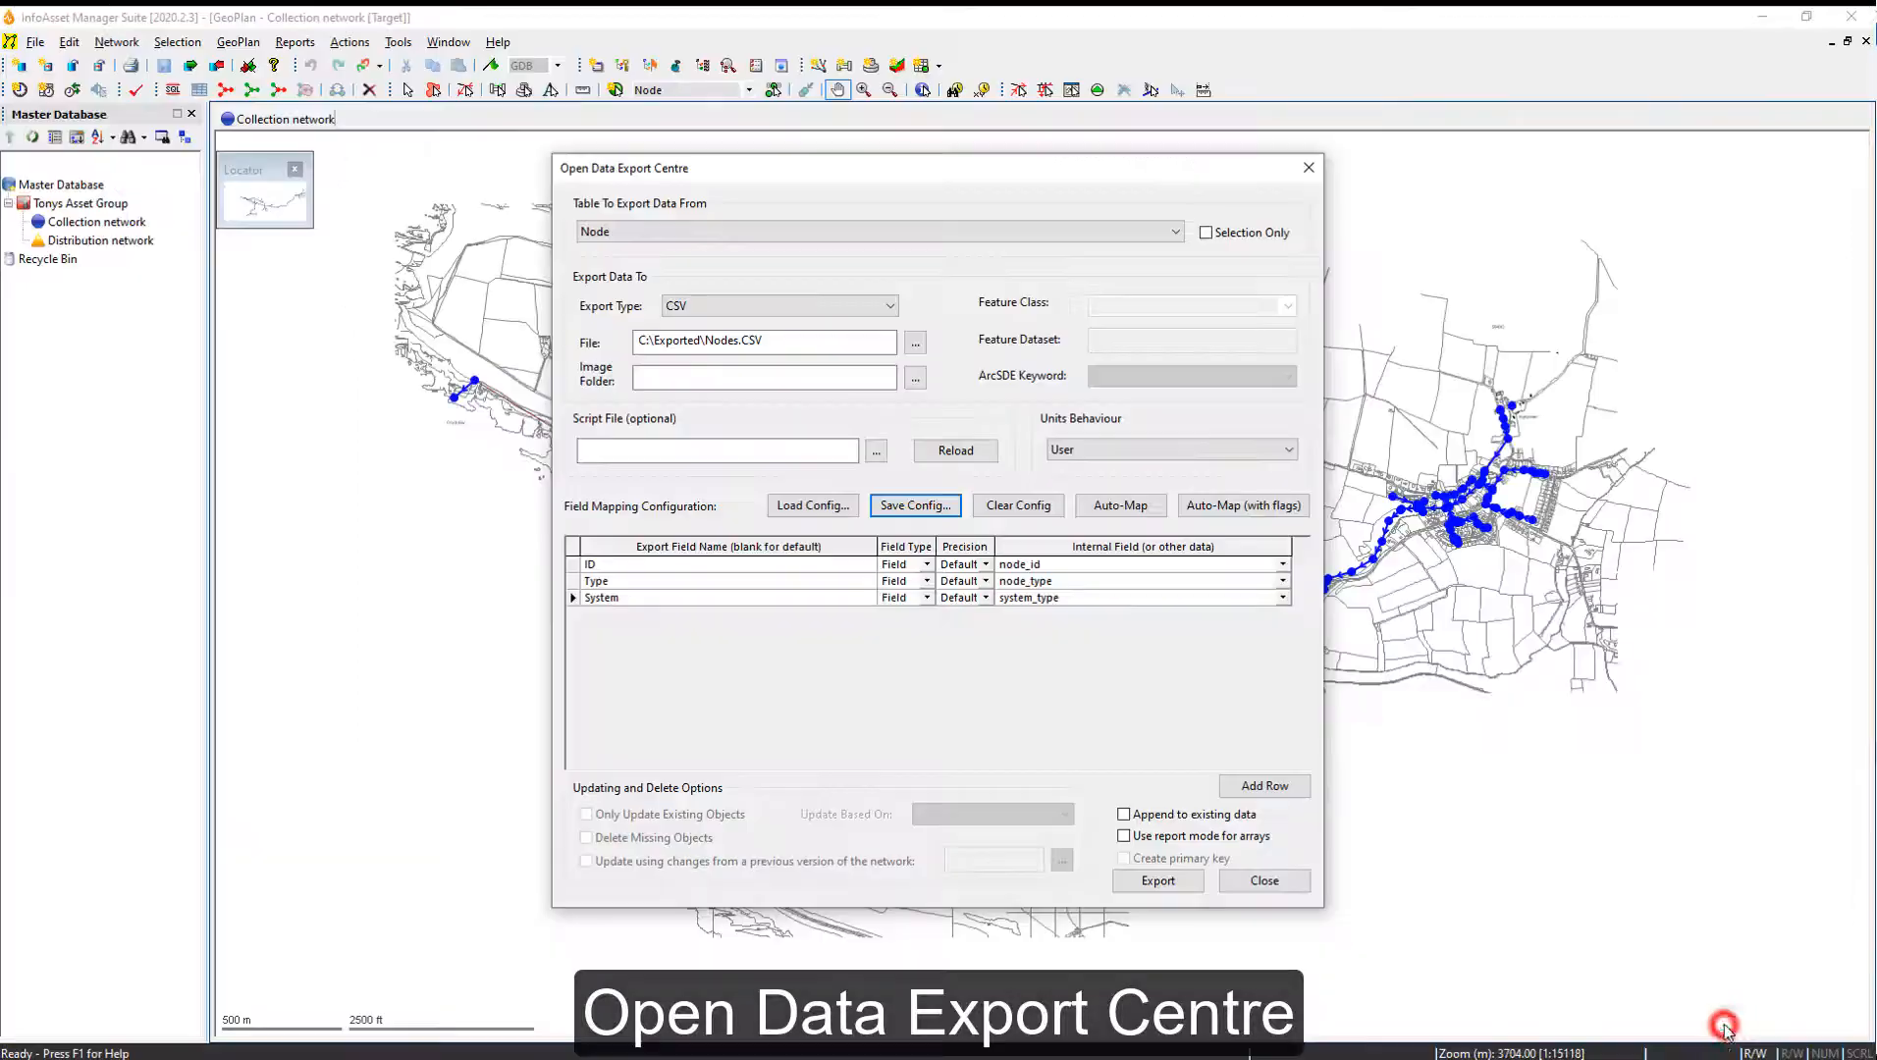
pyautogui.click(1185, 887)
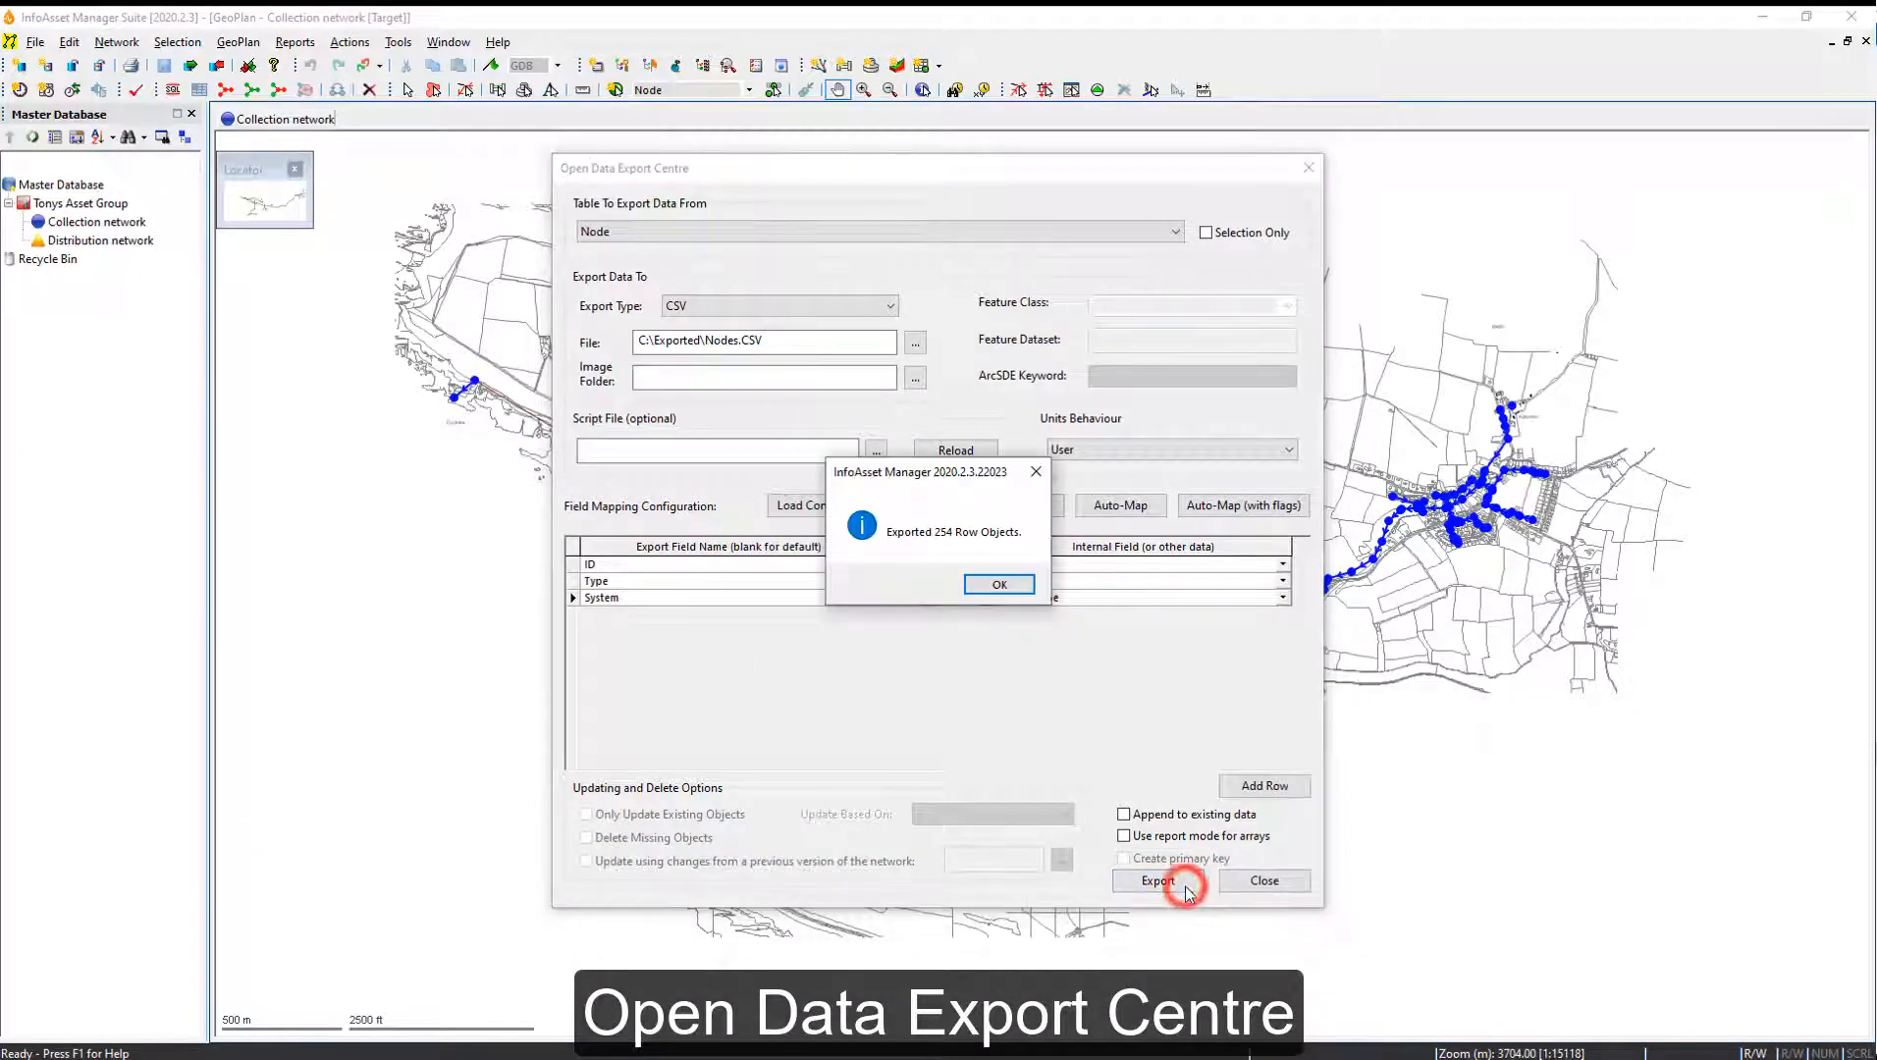
pyautogui.click(1012, 592)
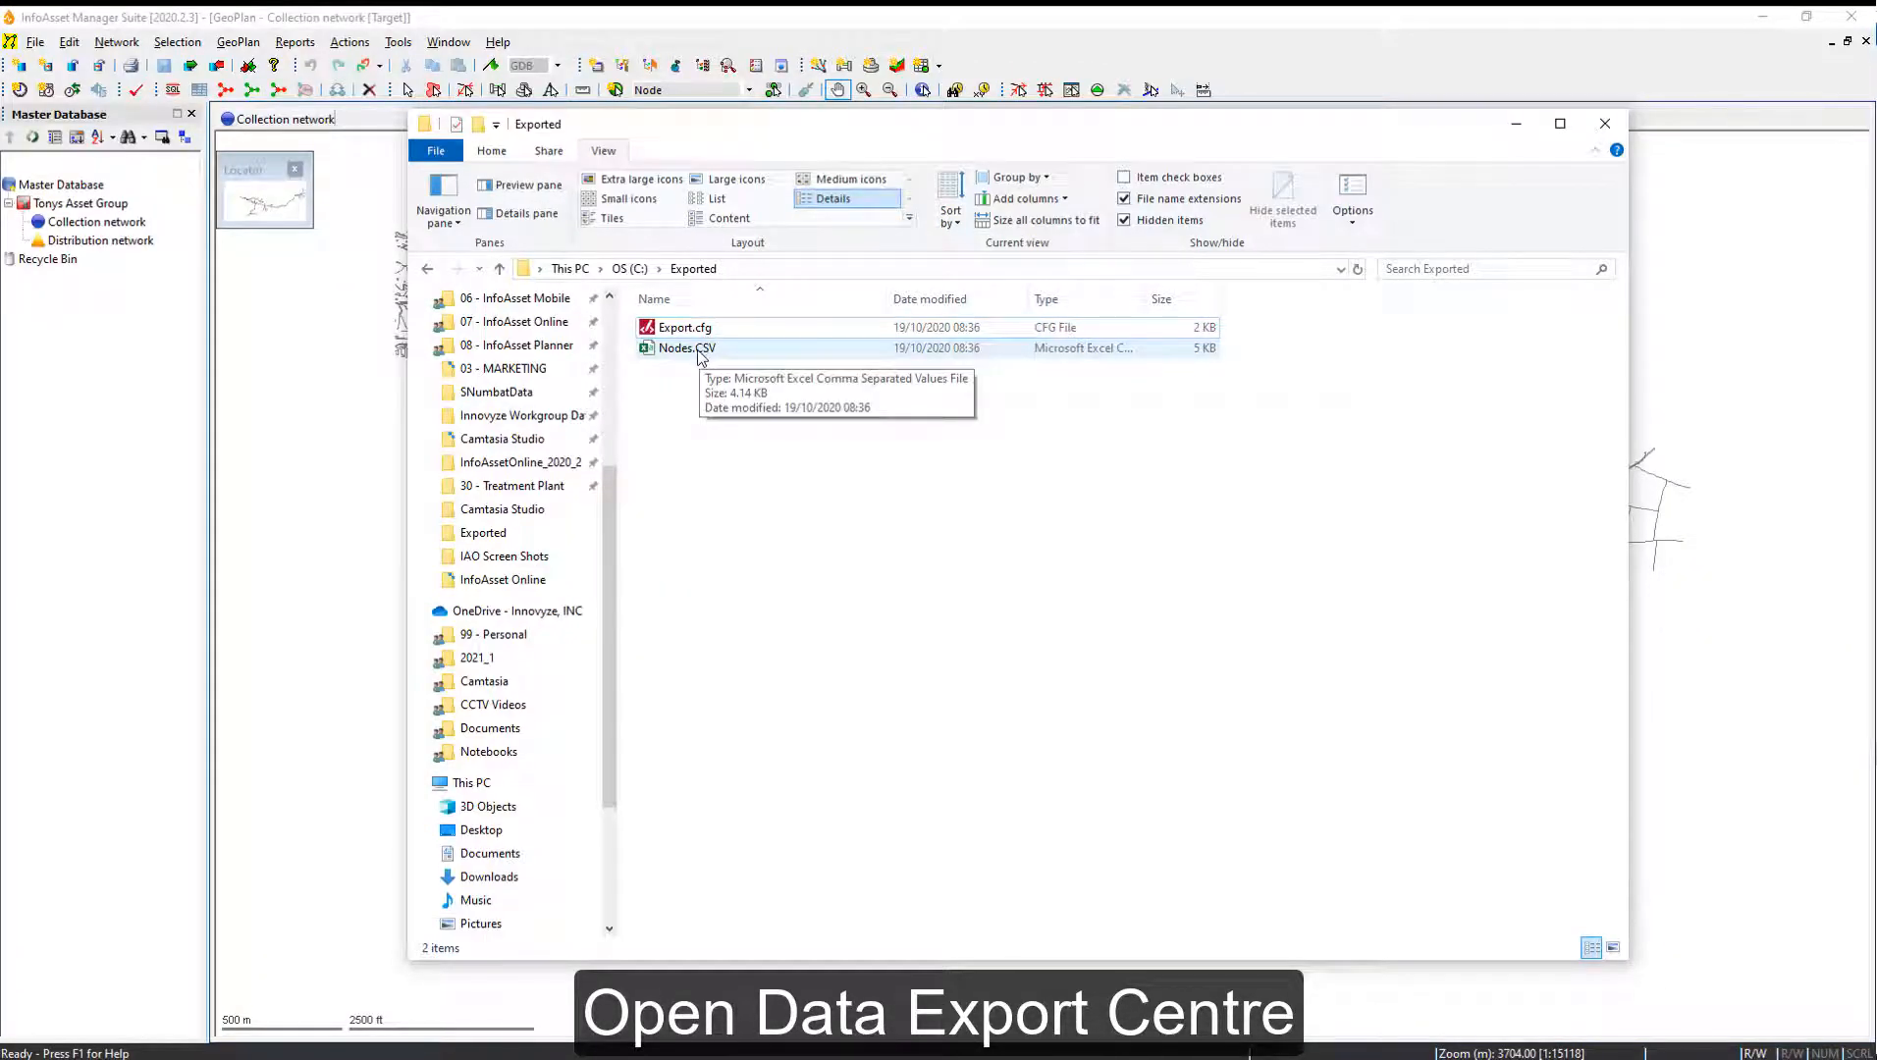
# Step: Open the exported Nodes.CSV from the Exported folder in Excel
pyautogui.rightClick(703, 352)
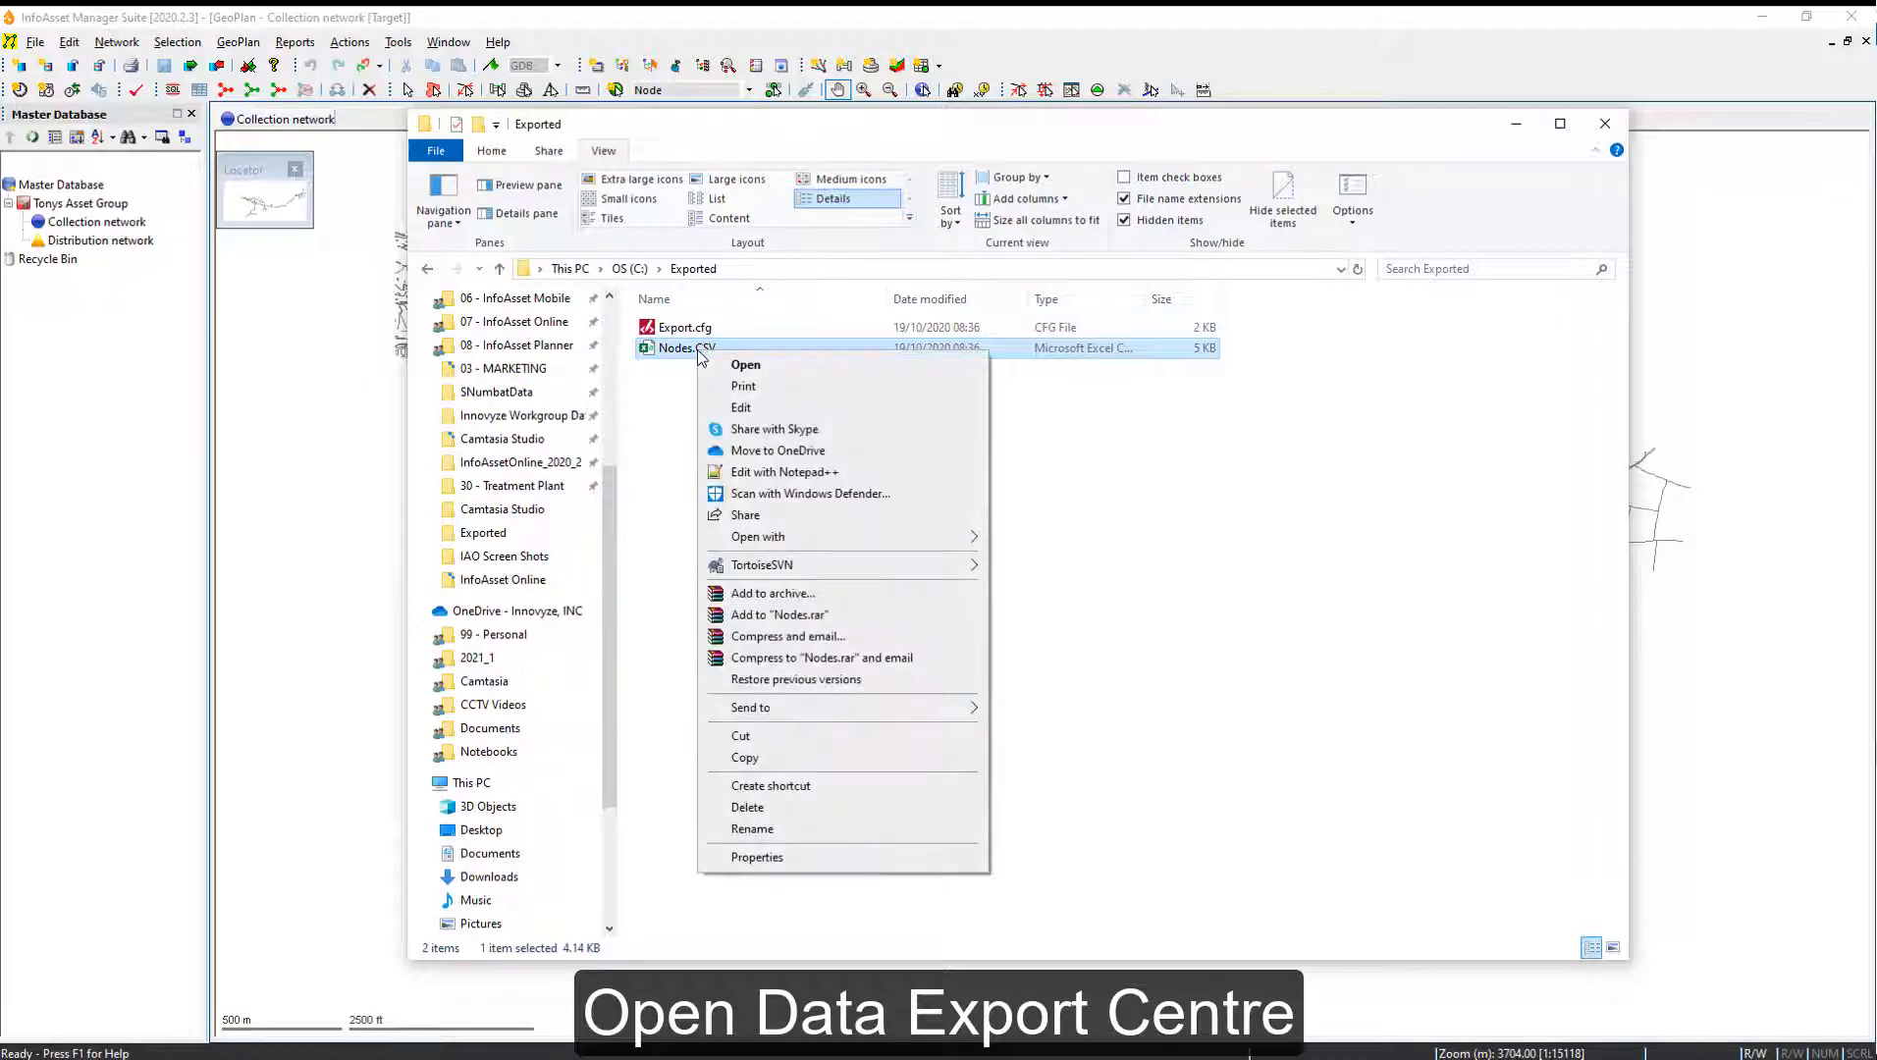
pyautogui.moveTo(942, 537)
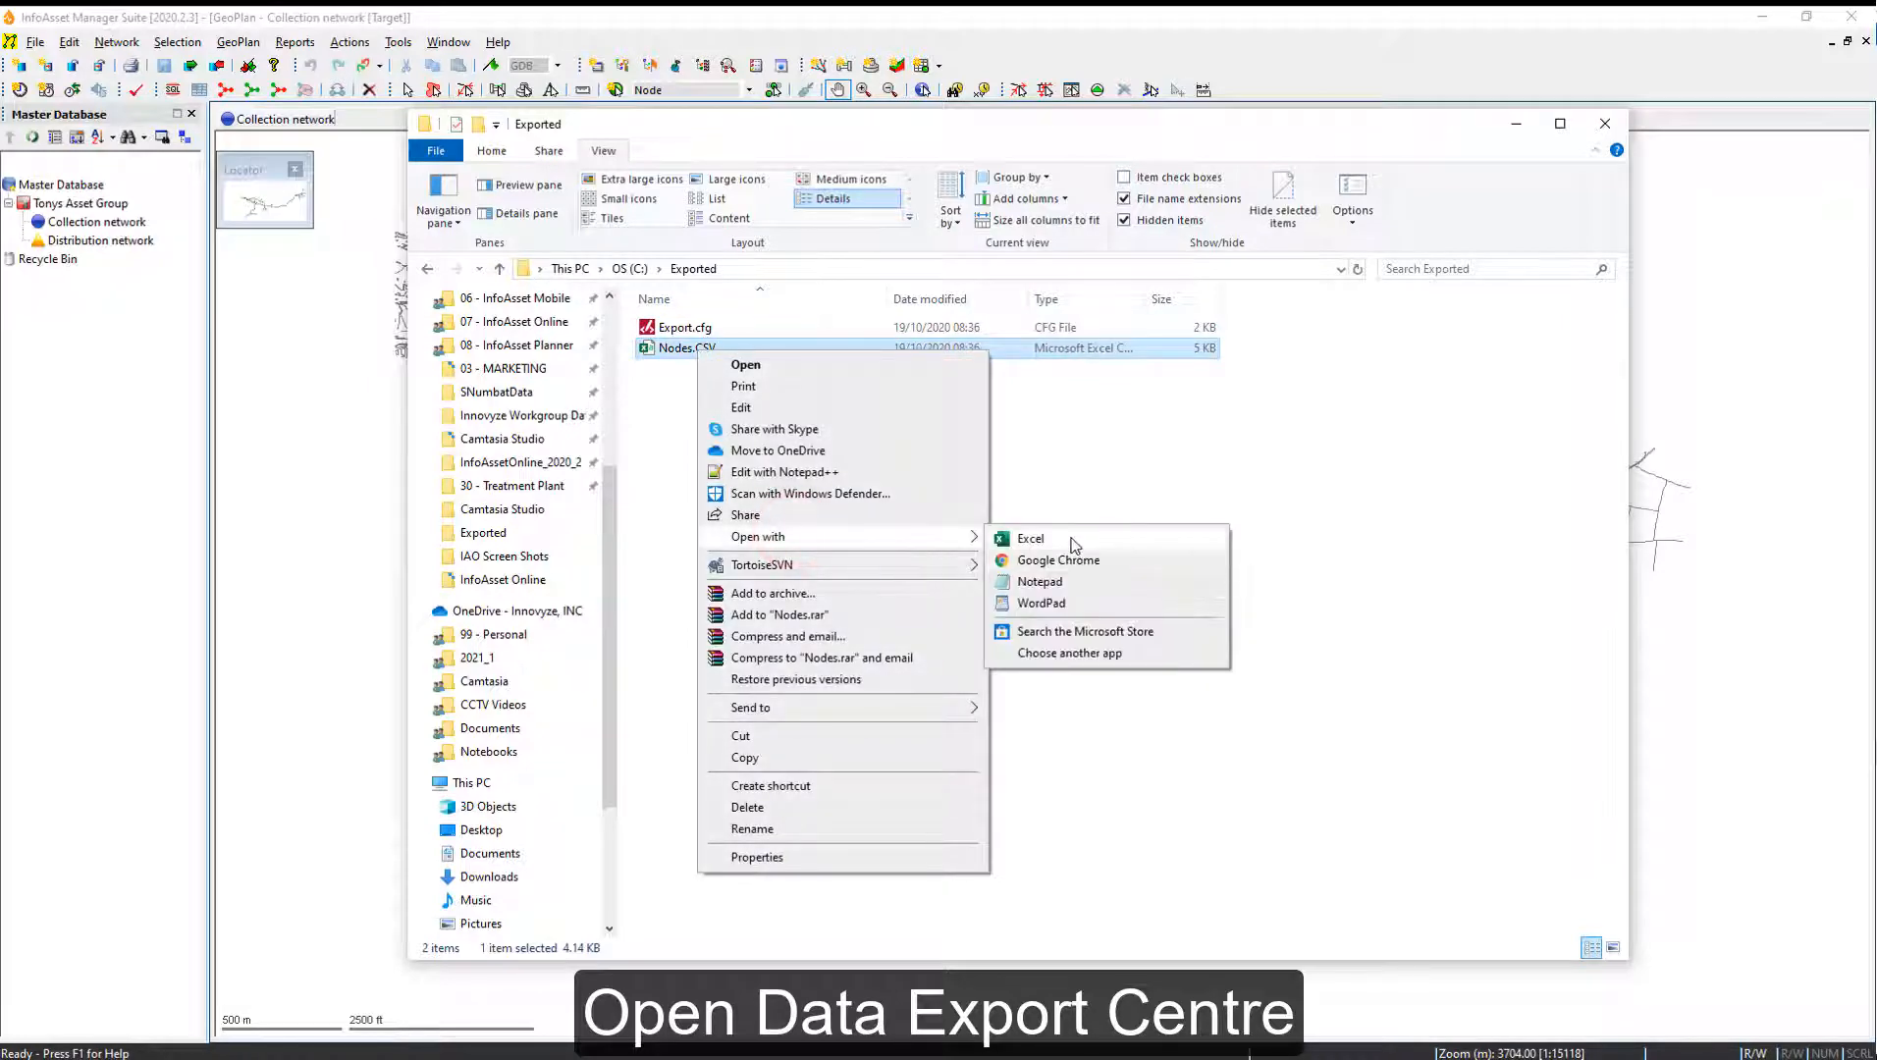
pyautogui.click(1071, 541)
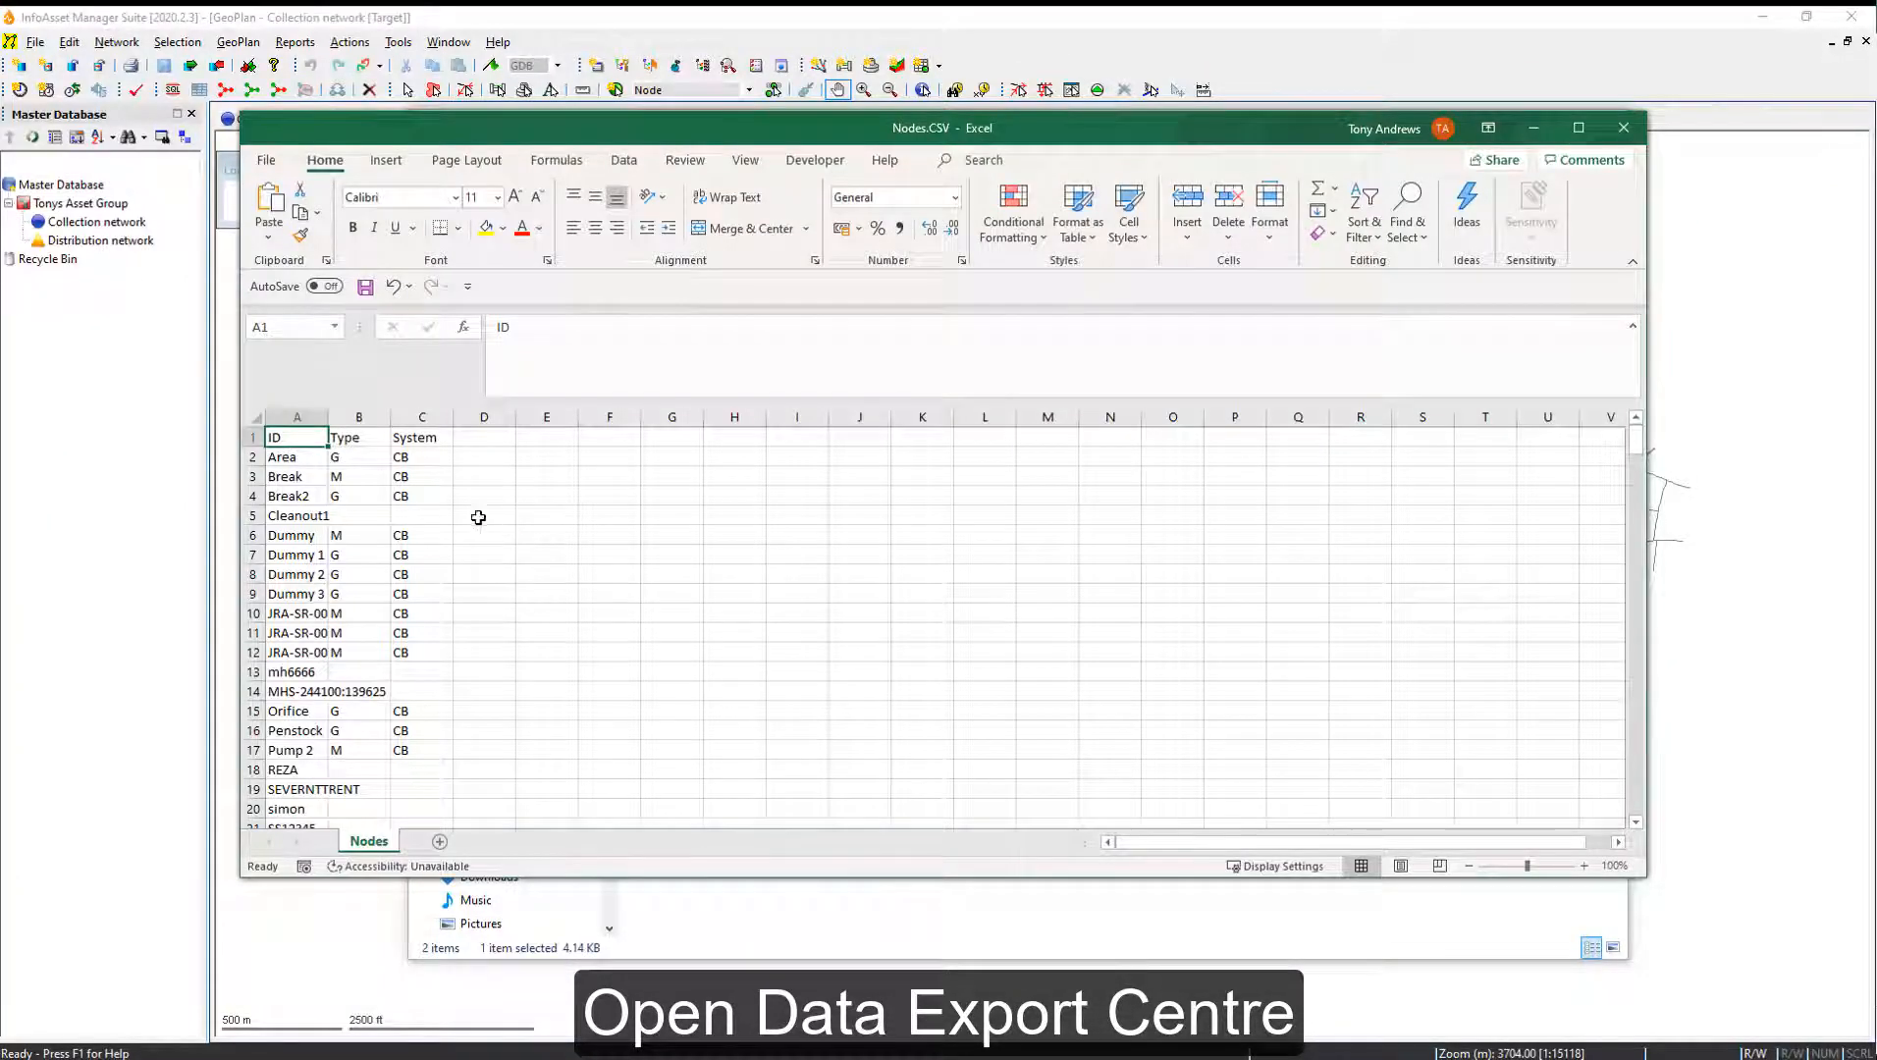
# Step: Check the ID, Type and System columns and their rows in Nodes.CSV, then return to the Open Data Export Centre
pyautogui.moveTo(288, 417); pyautogui.dragTo(420, 416)
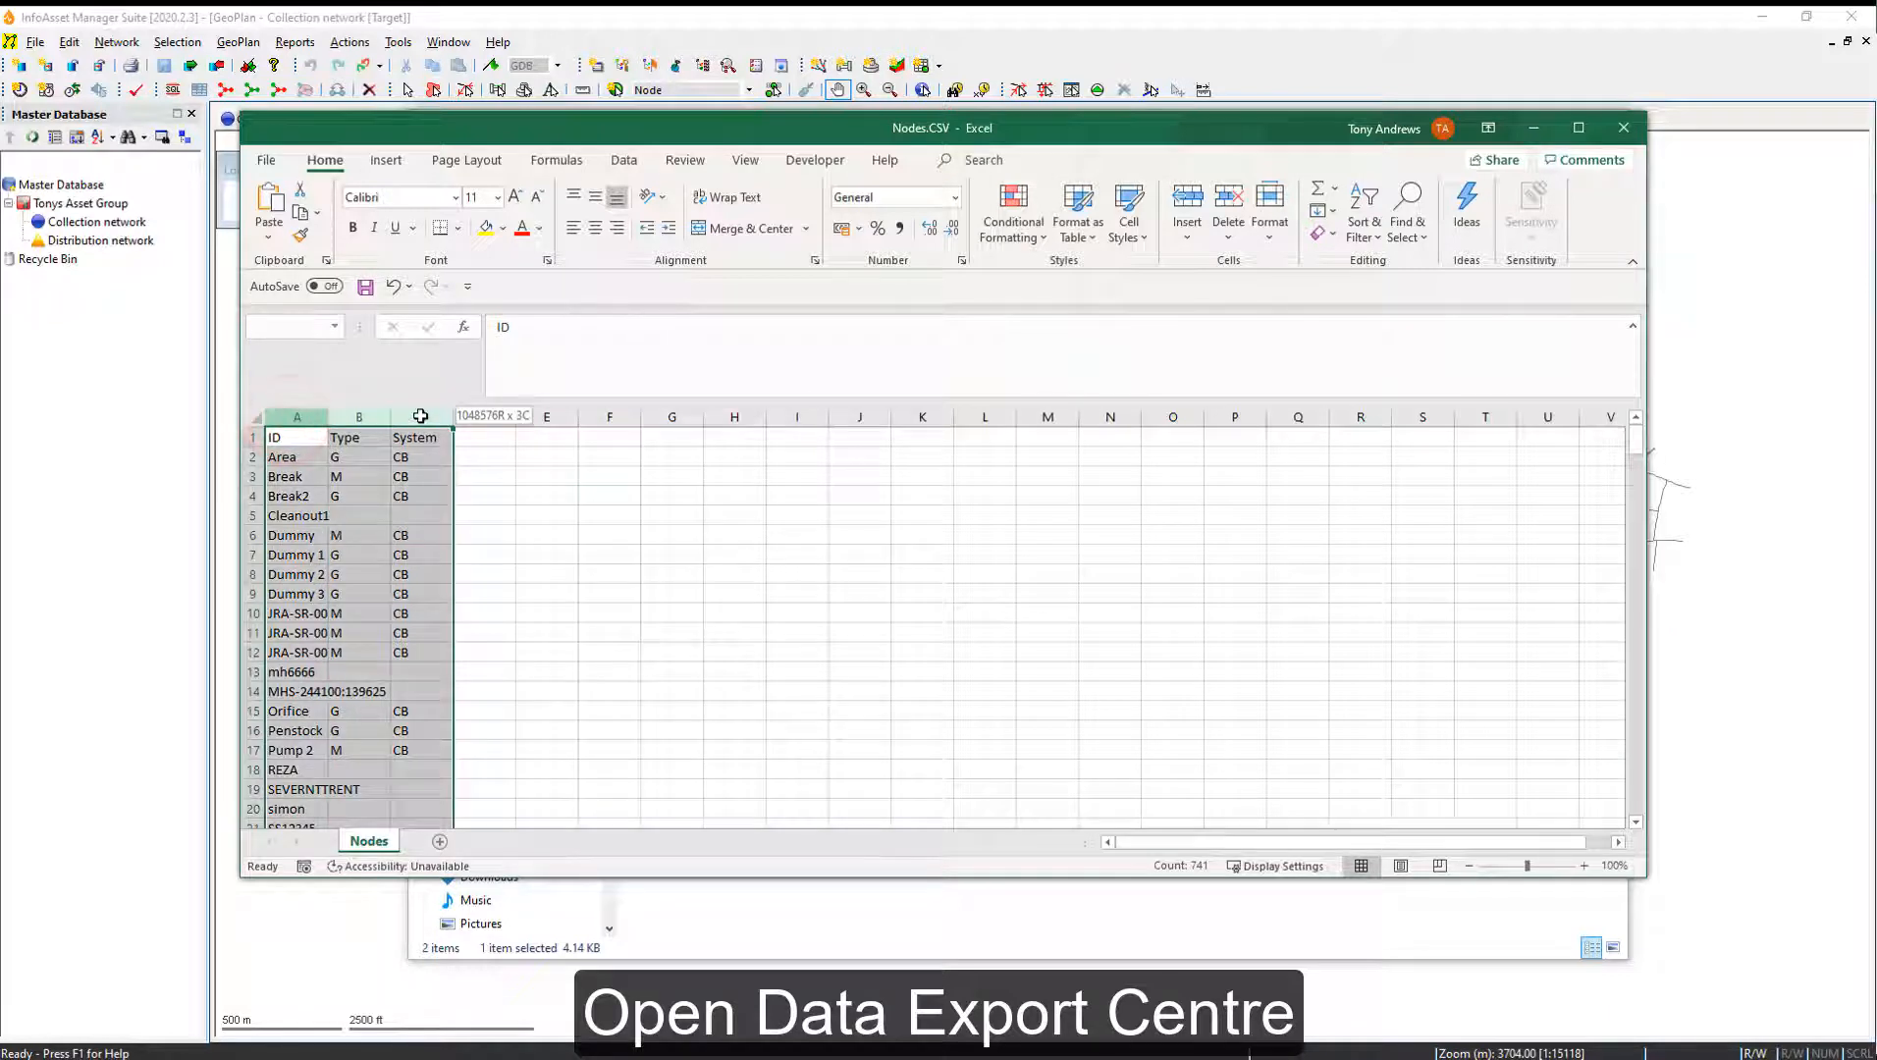
pyautogui.click(299, 437)
pyautogui.click(348, 438)
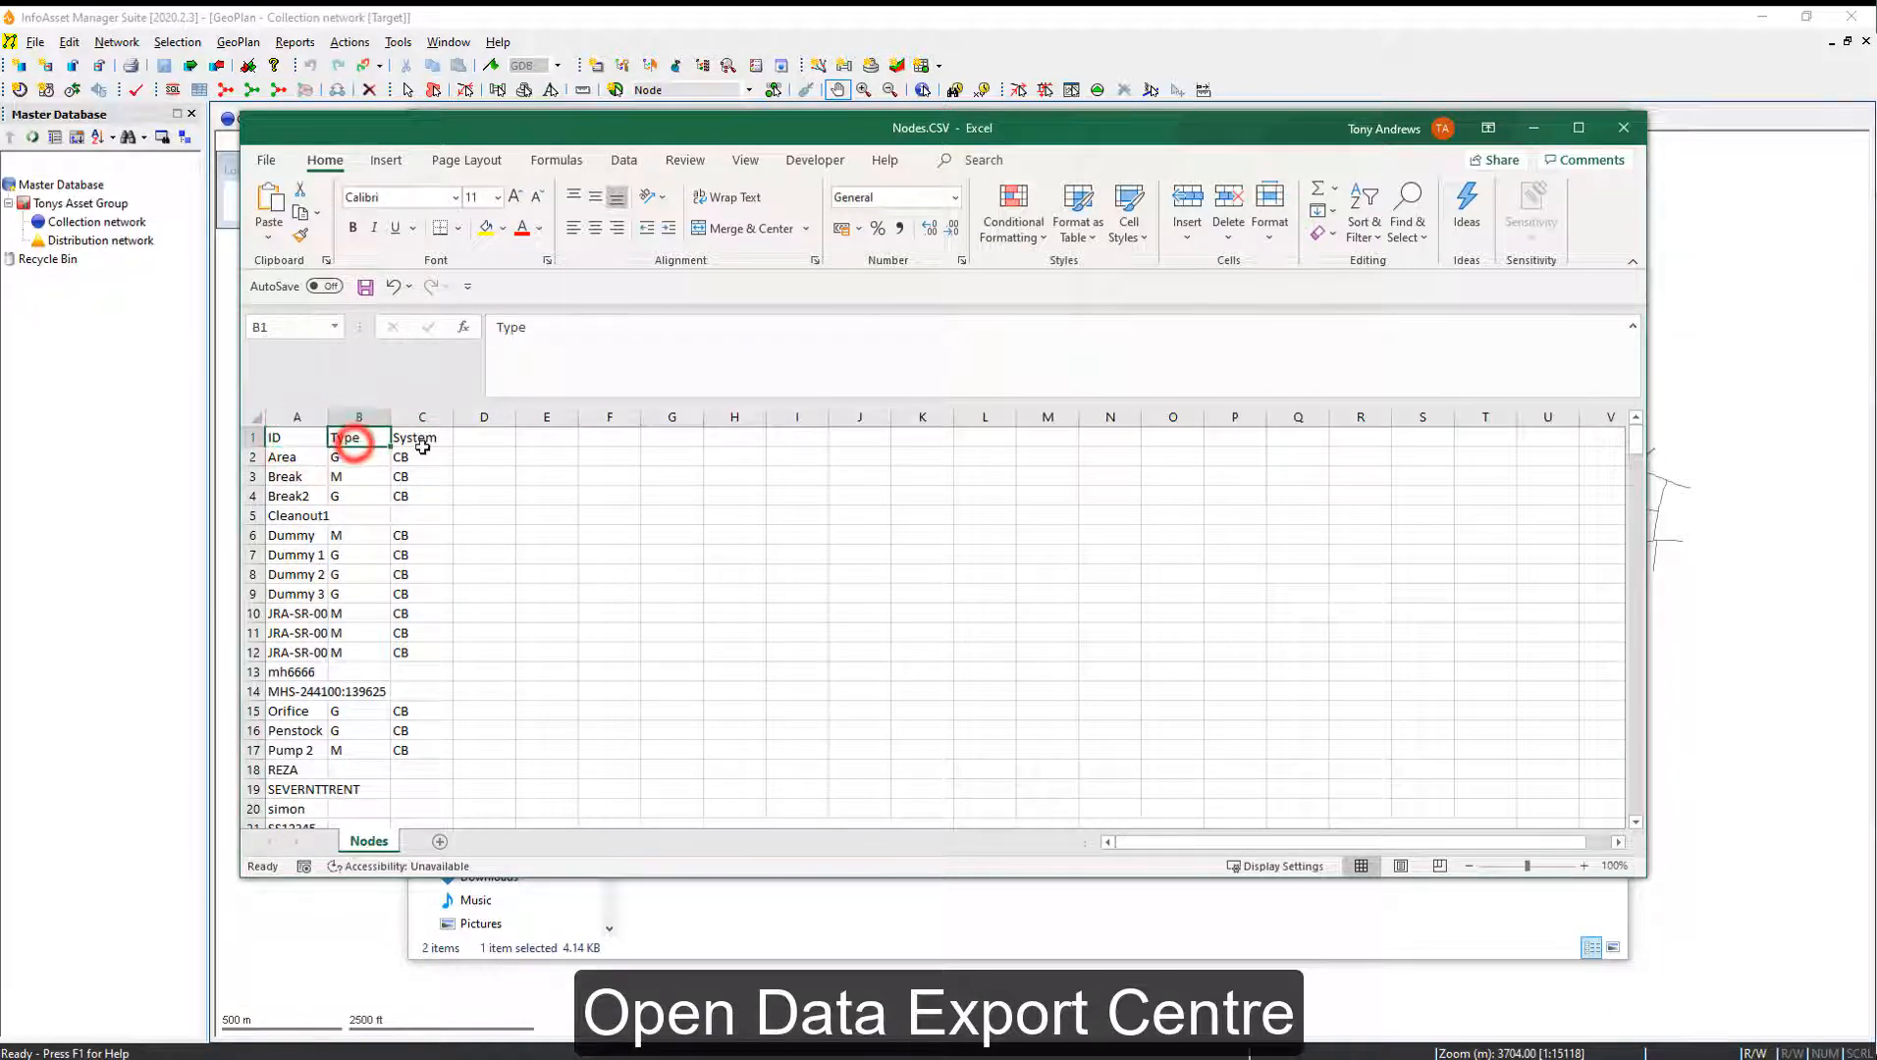
pyautogui.click(420, 439)
pyautogui.moveTo(313, 454); pyautogui.dragTo(432, 811)
pyautogui.click(1623, 129)
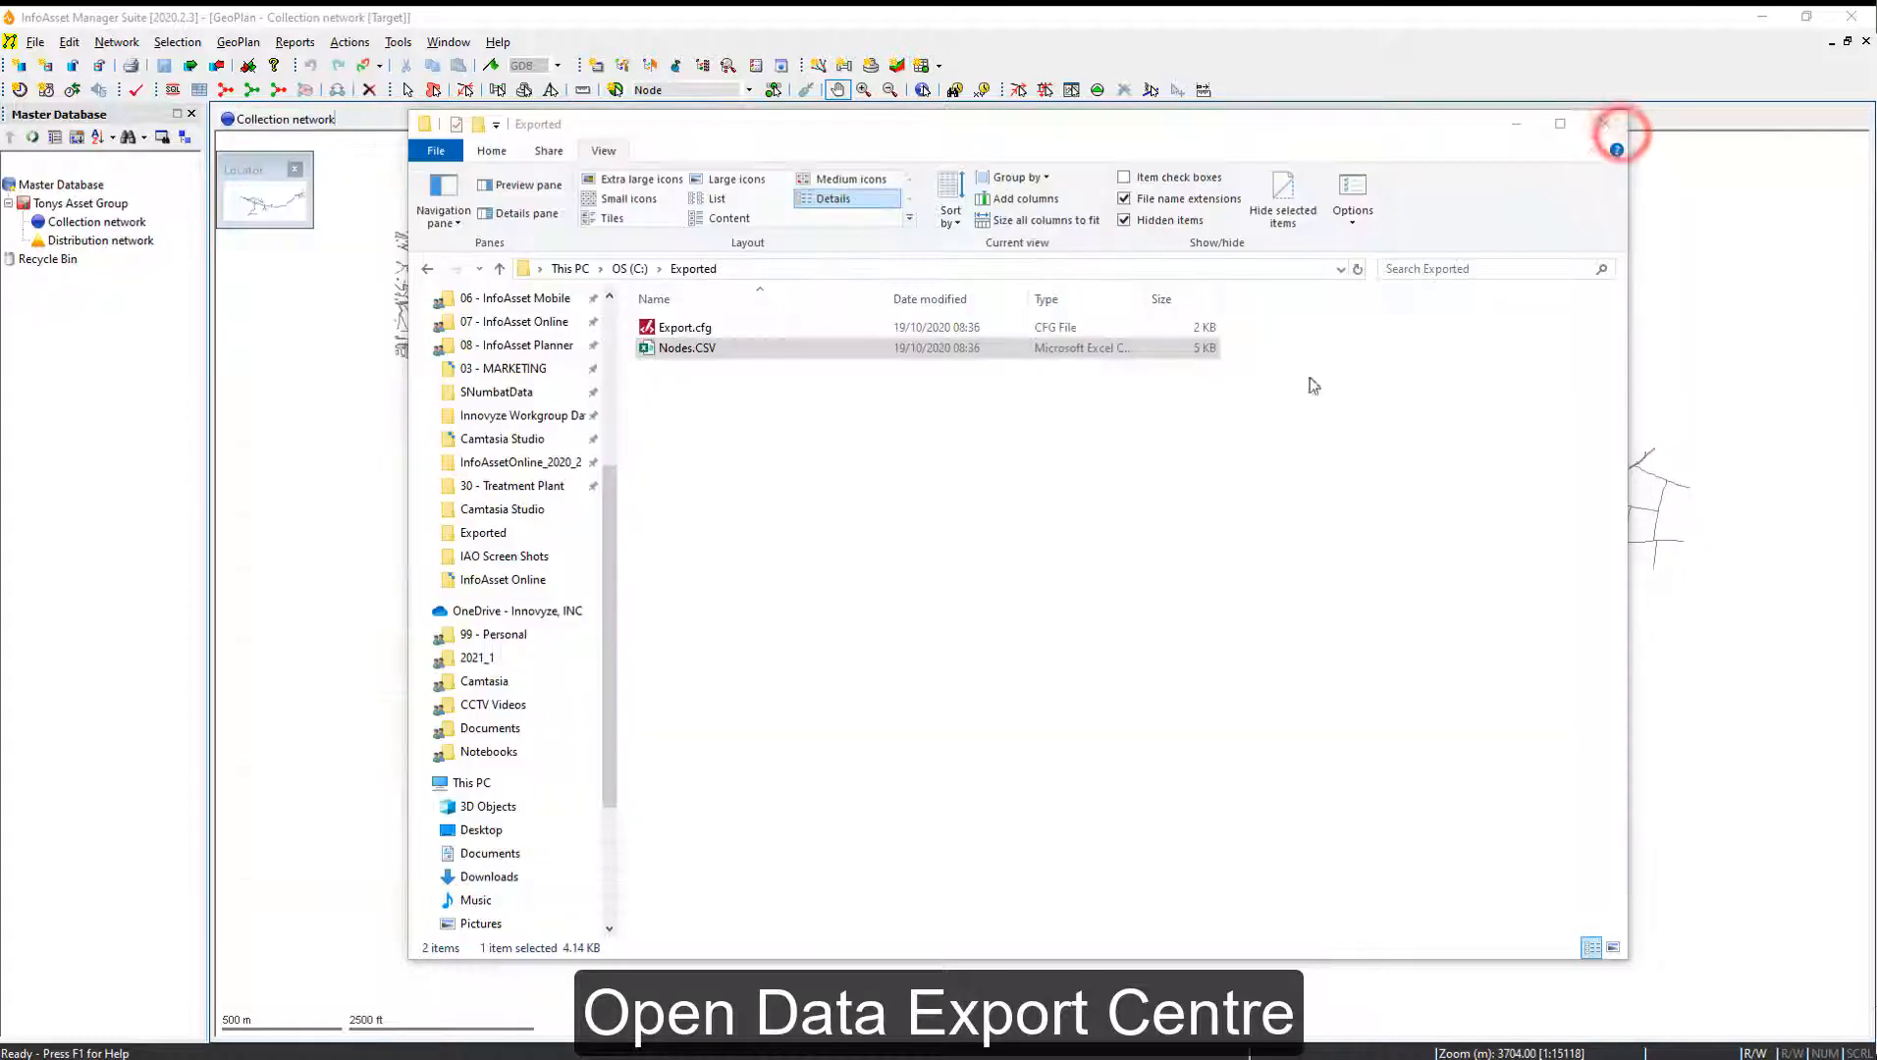
pyautogui.click(1517, 126)
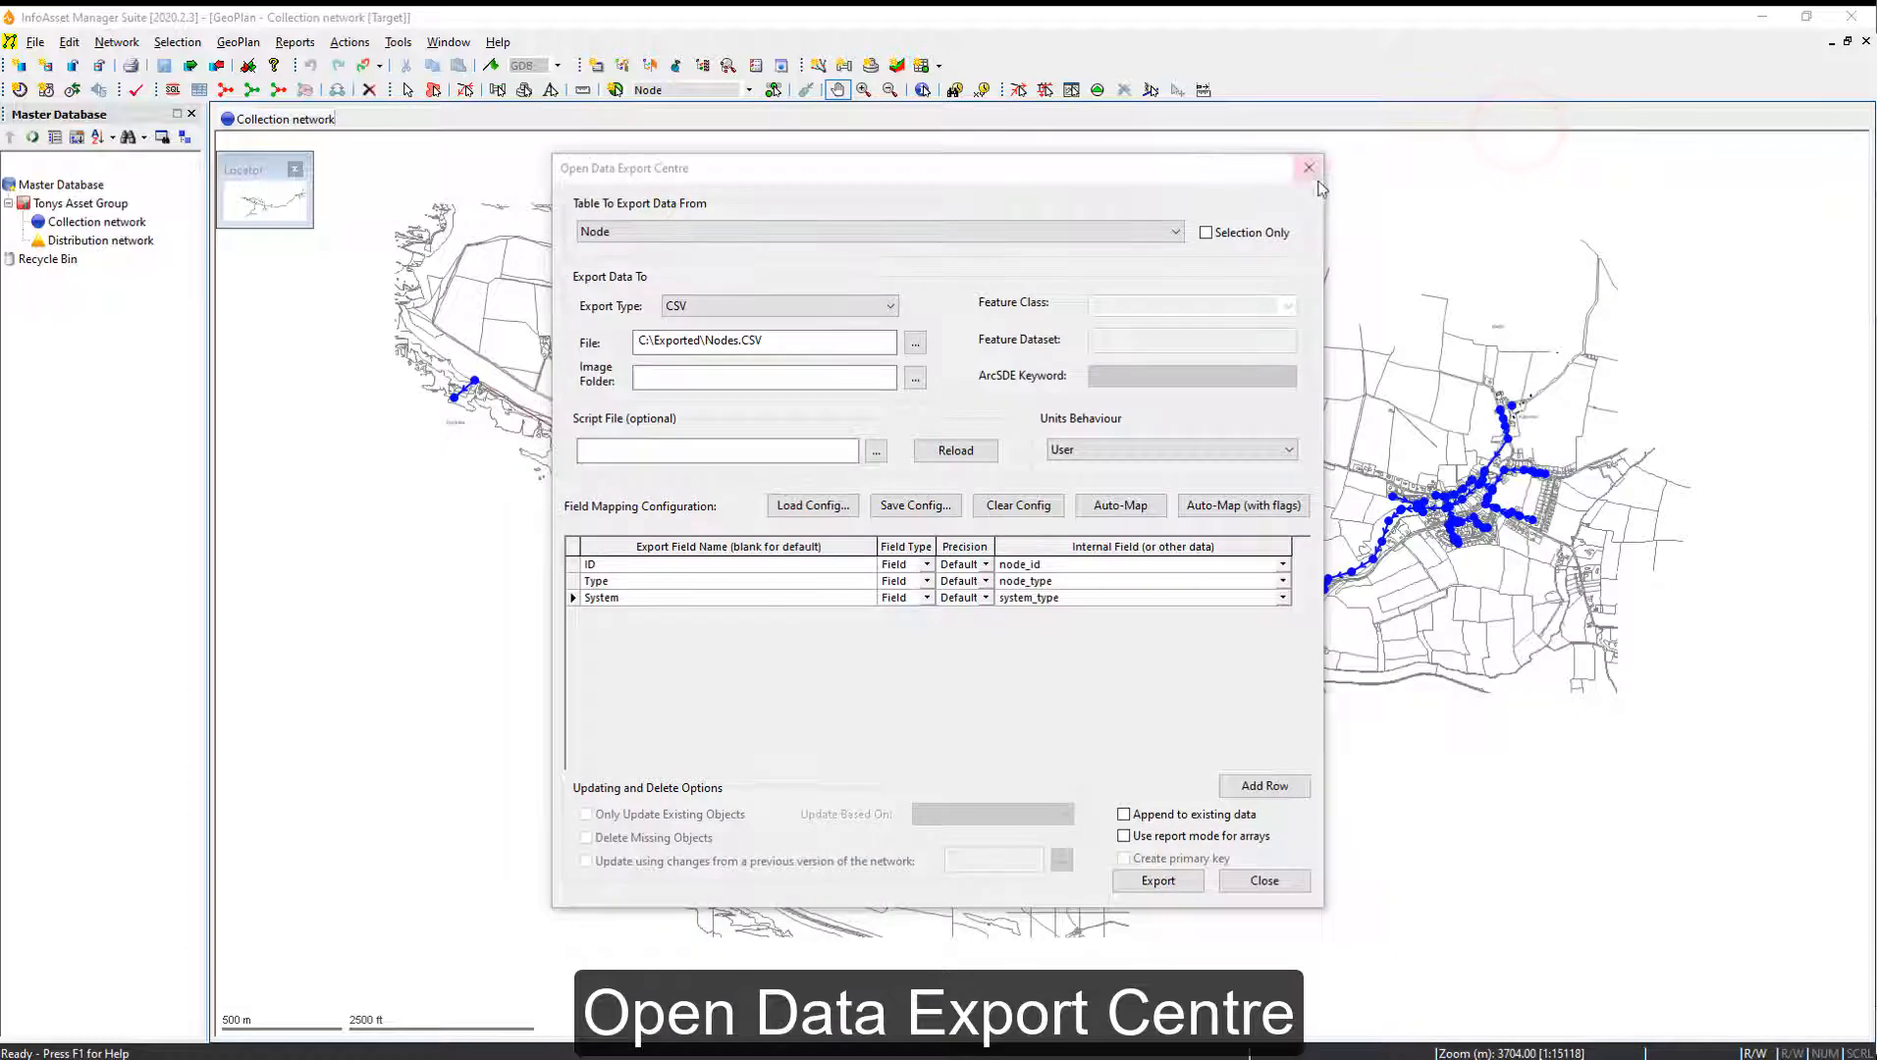
# Step: Set the table to export to Pipe and the export type to Shape File
pyautogui.click(863, 234)
pyautogui.click(860, 257)
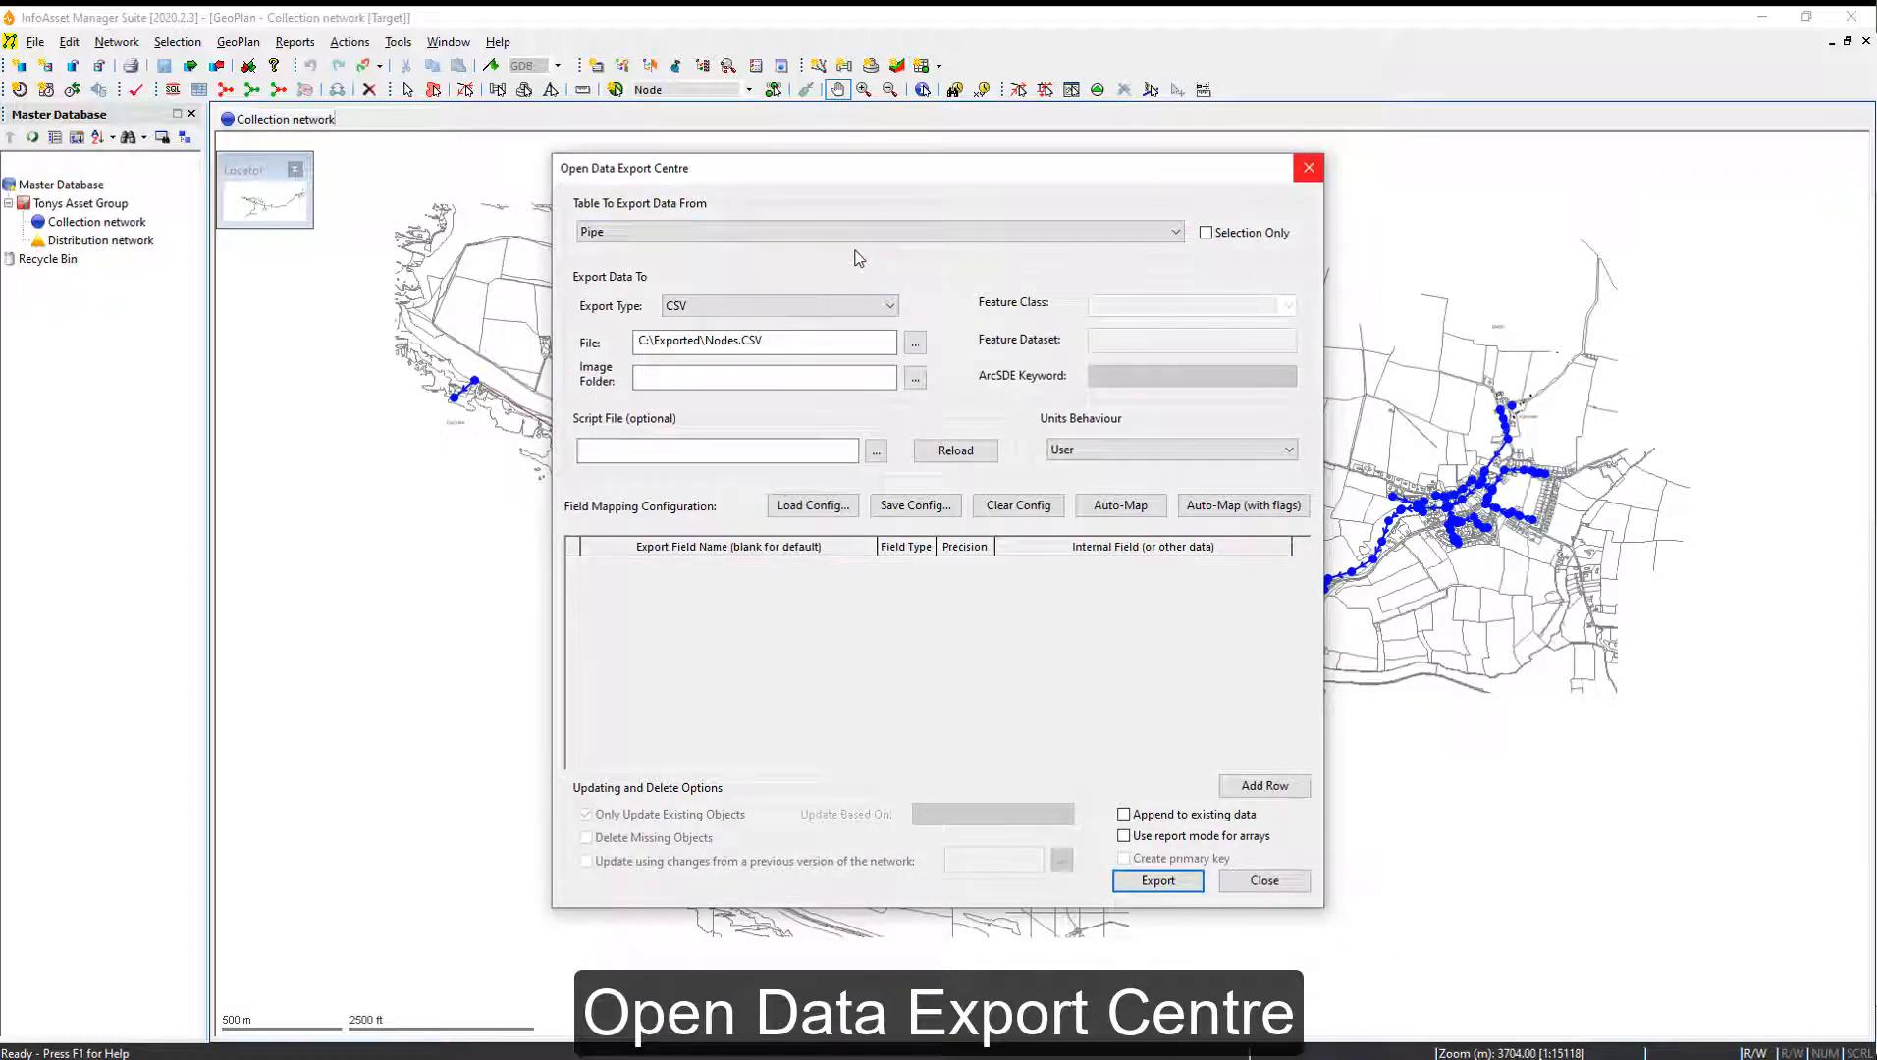
pyautogui.click(890, 306)
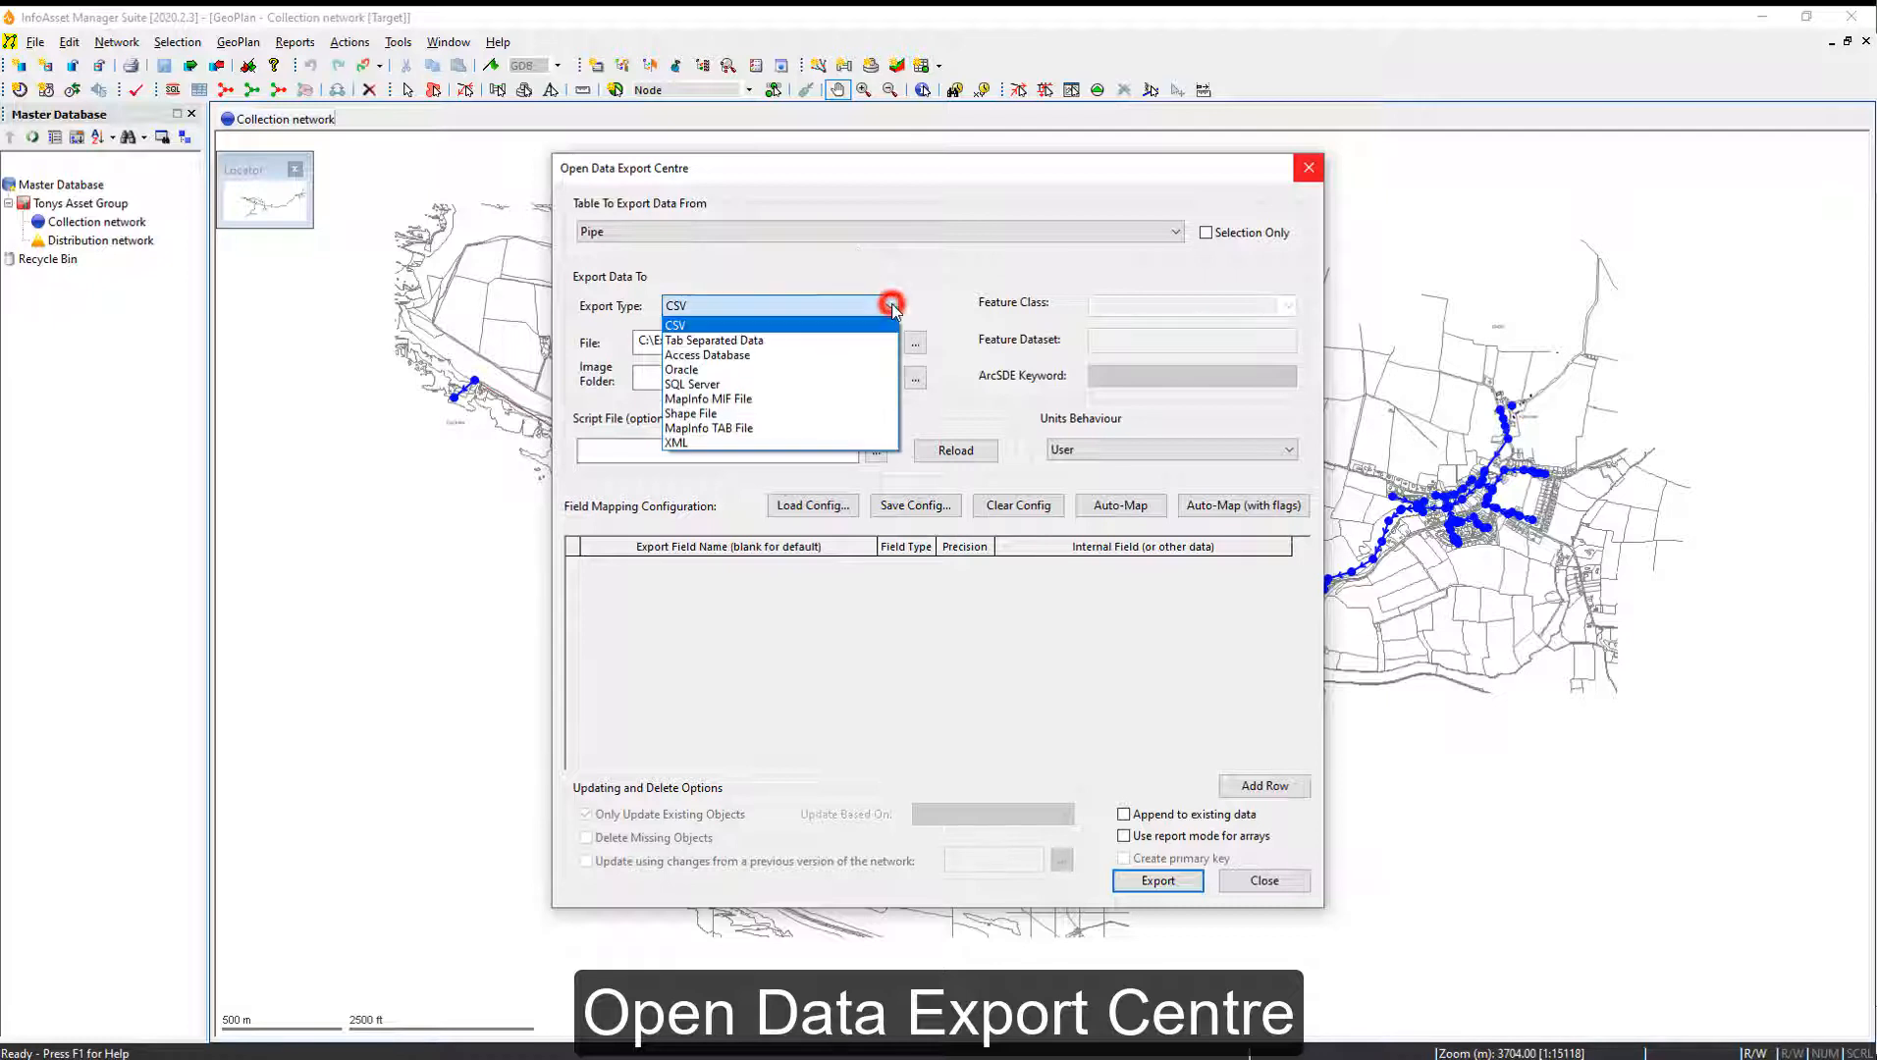
pyautogui.click(782, 416)
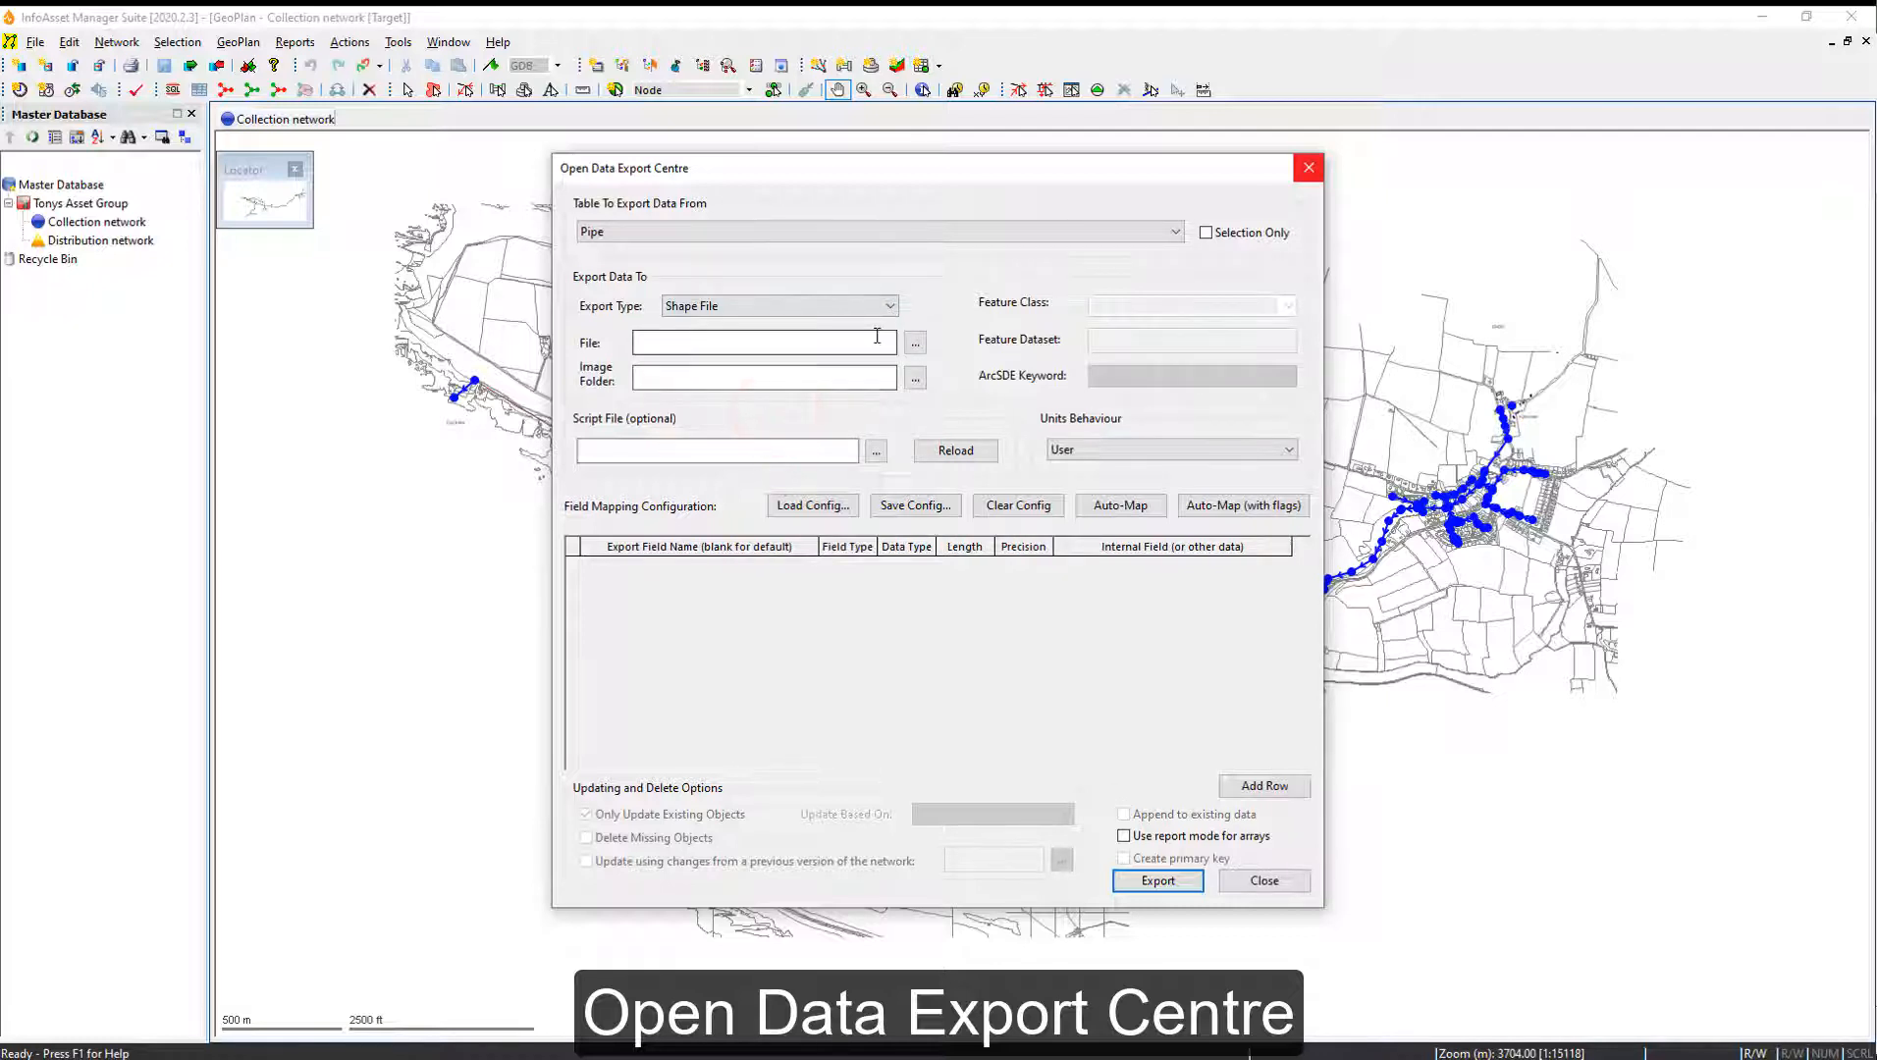
# Step: Set the export file to pipes.SHP in the Exported folder and auto-map the pipe fields, checking the mapping list
pyautogui.click(914, 344)
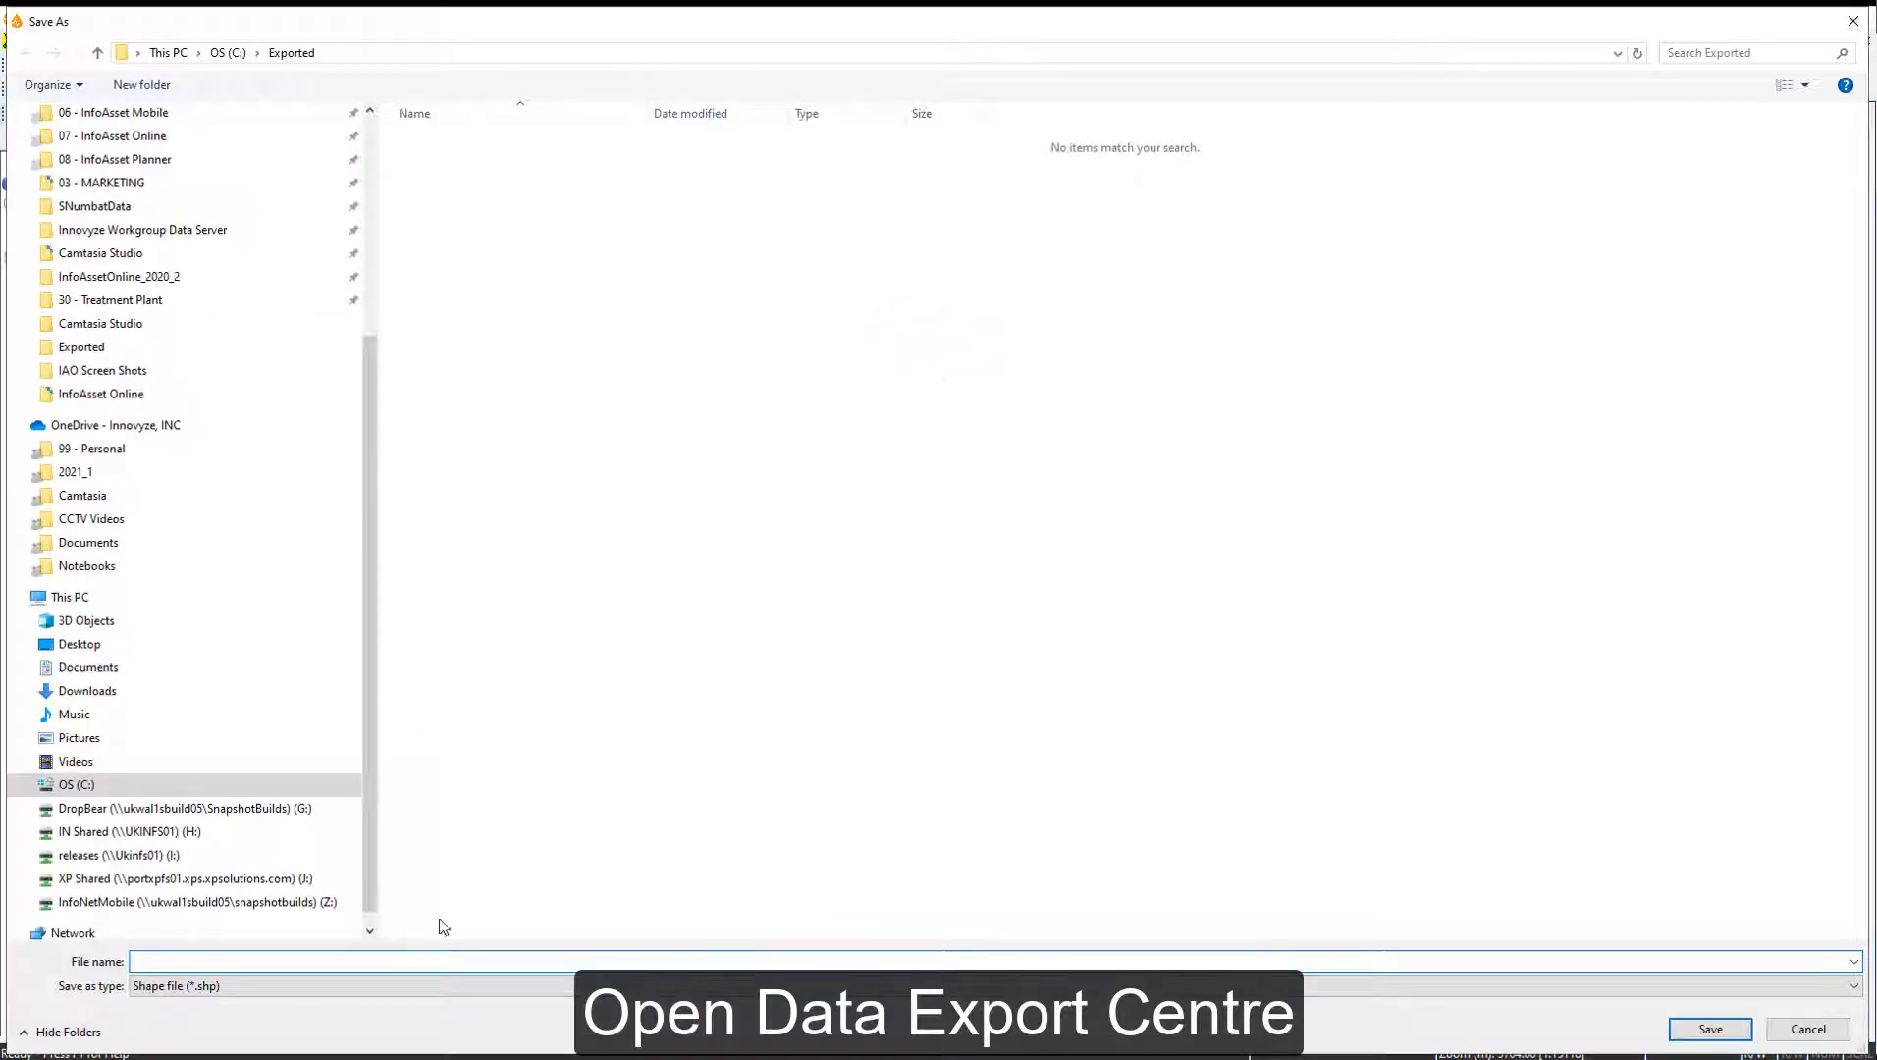
pyautogui.click(465, 959)
pyautogui.click(1710, 1029)
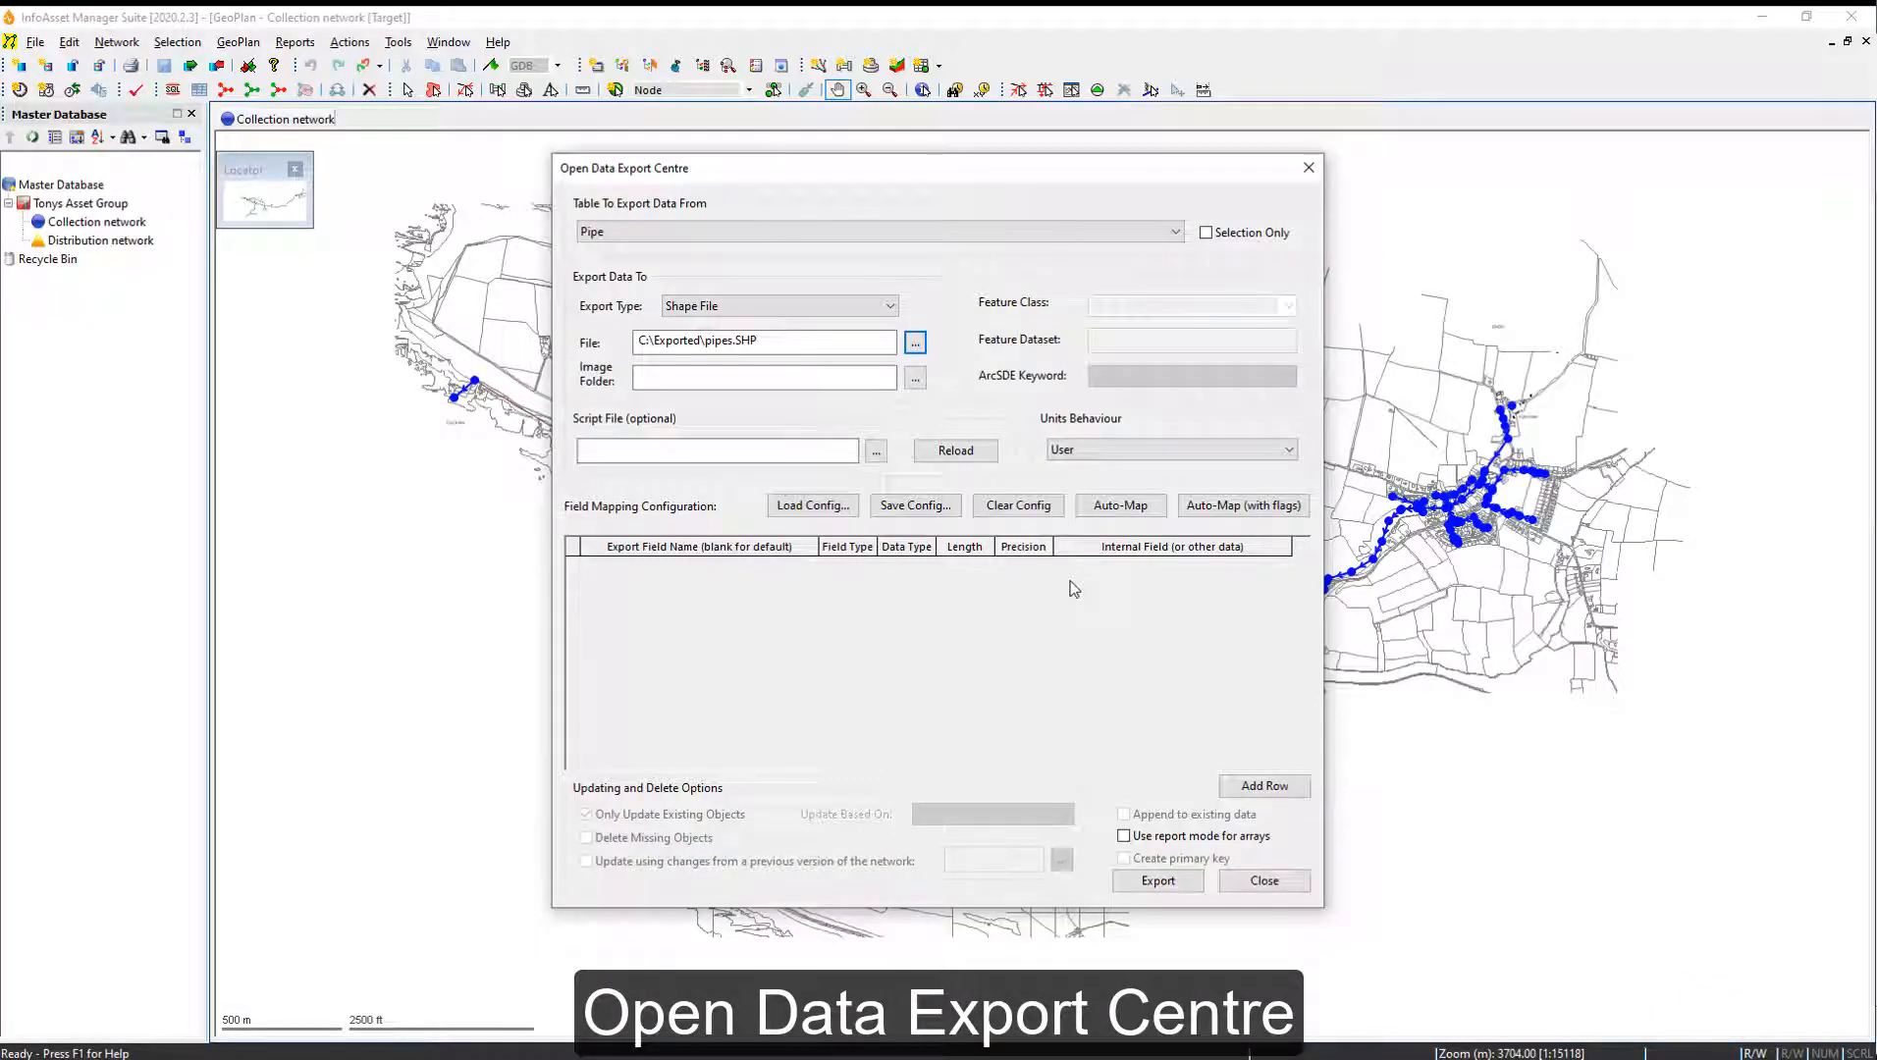
pyautogui.click(1118, 514)
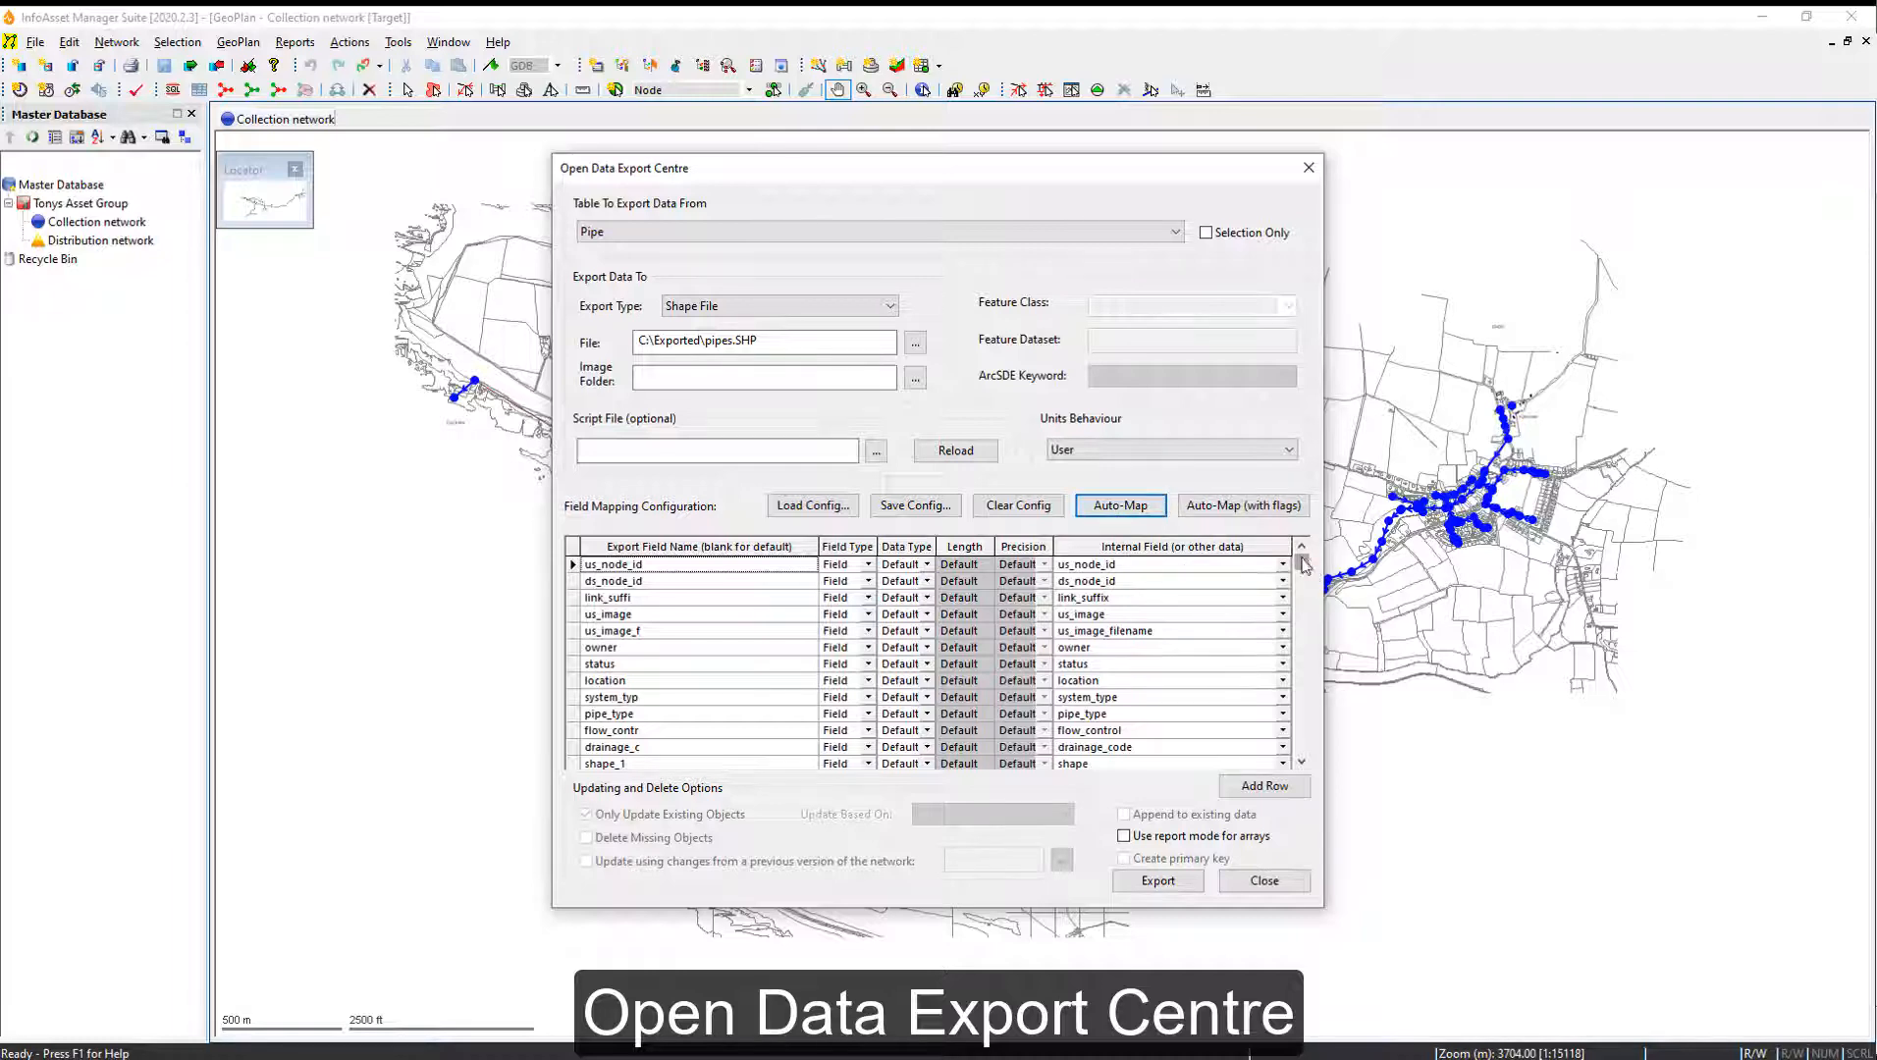
pyautogui.moveTo(1302, 564); pyautogui.dragTo(1307, 589)
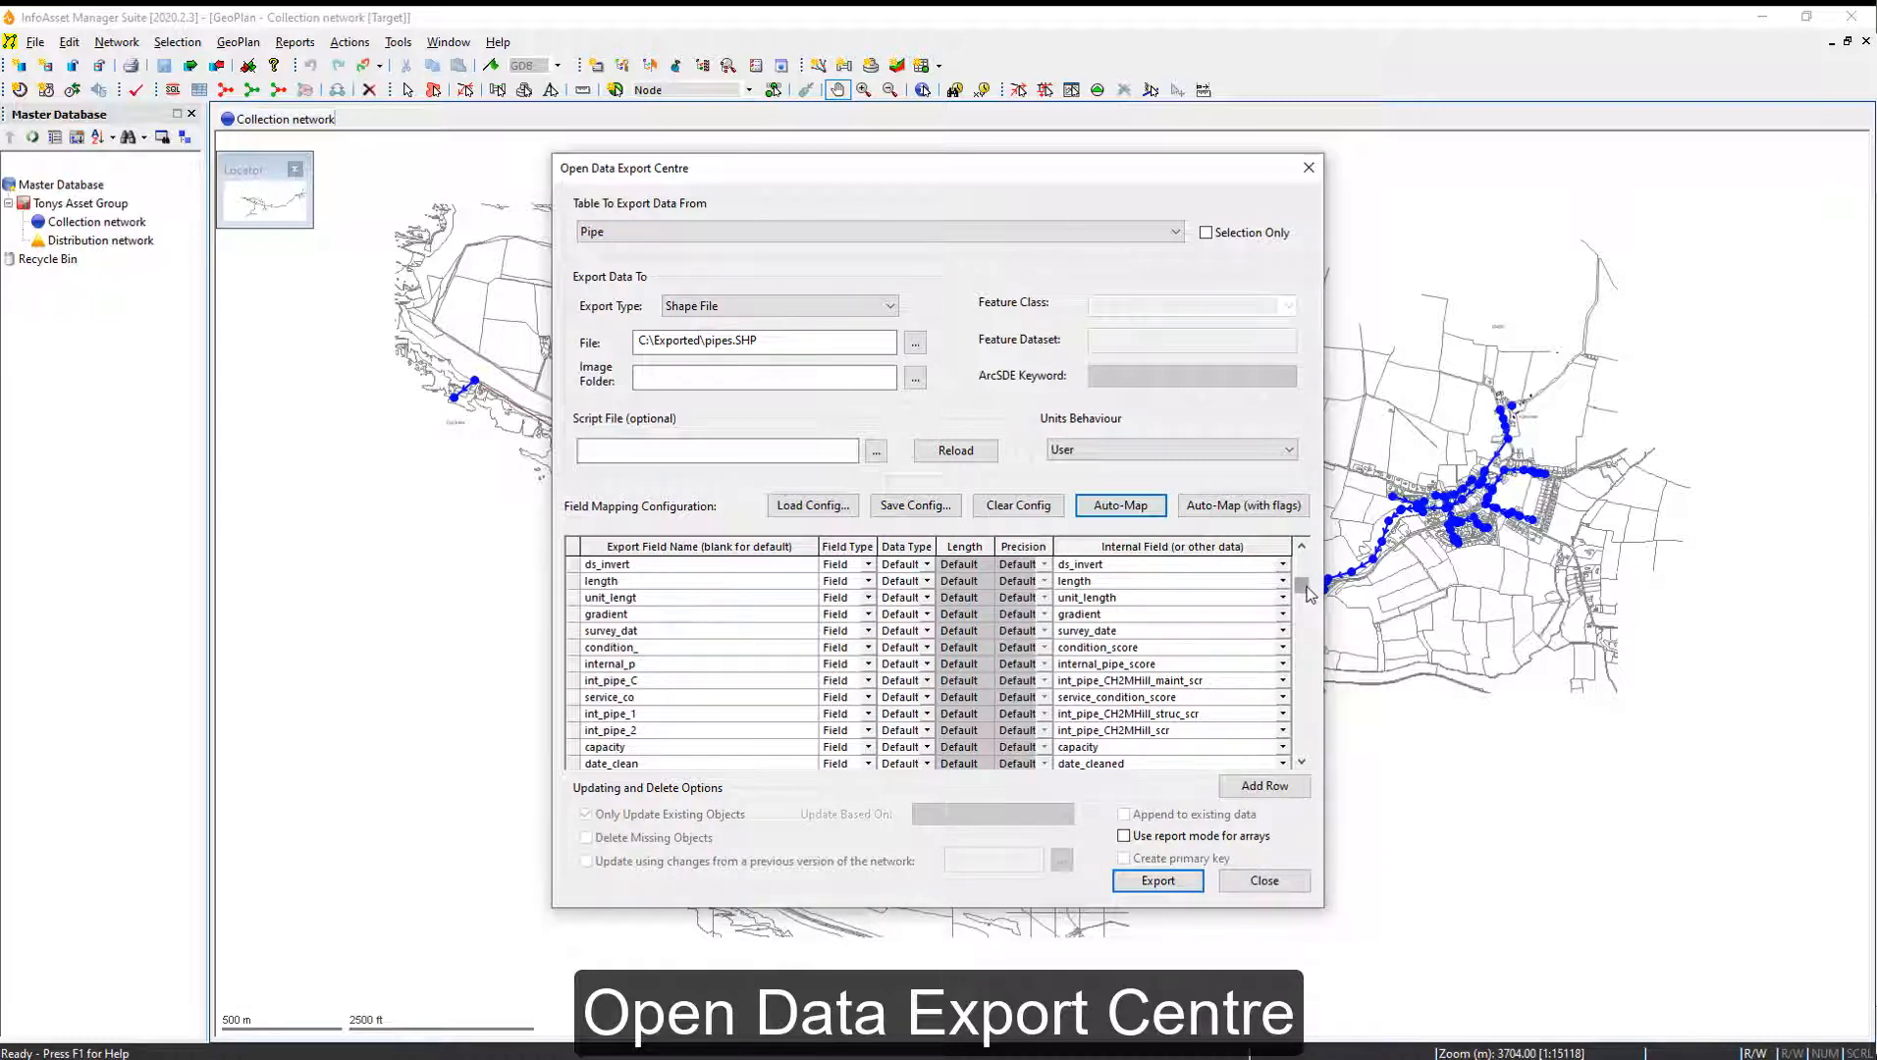
pyautogui.moveTo(1305, 588); pyautogui.dragTo(1305, 562)
# Step: Export the pipe data to the shape file, continuing despite the field truncation warnings
pyautogui.click(1159, 881)
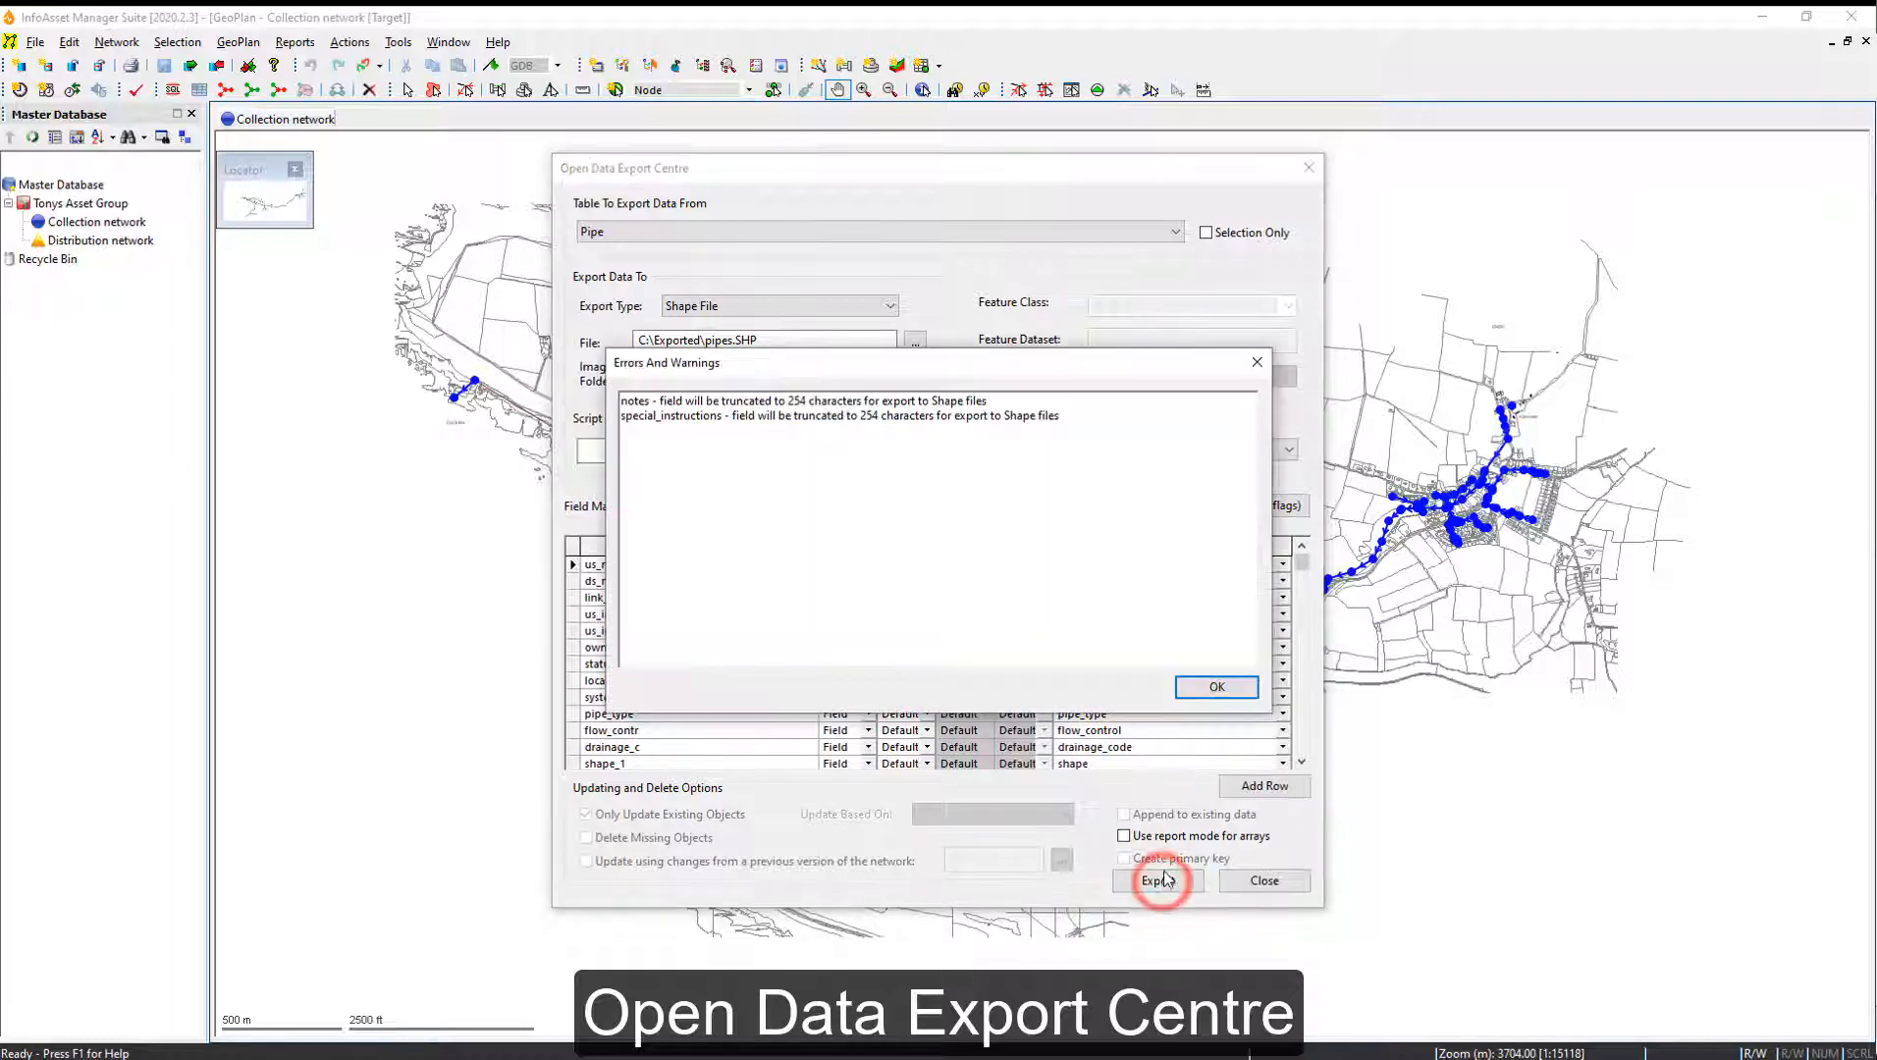
pyautogui.click(1214, 686)
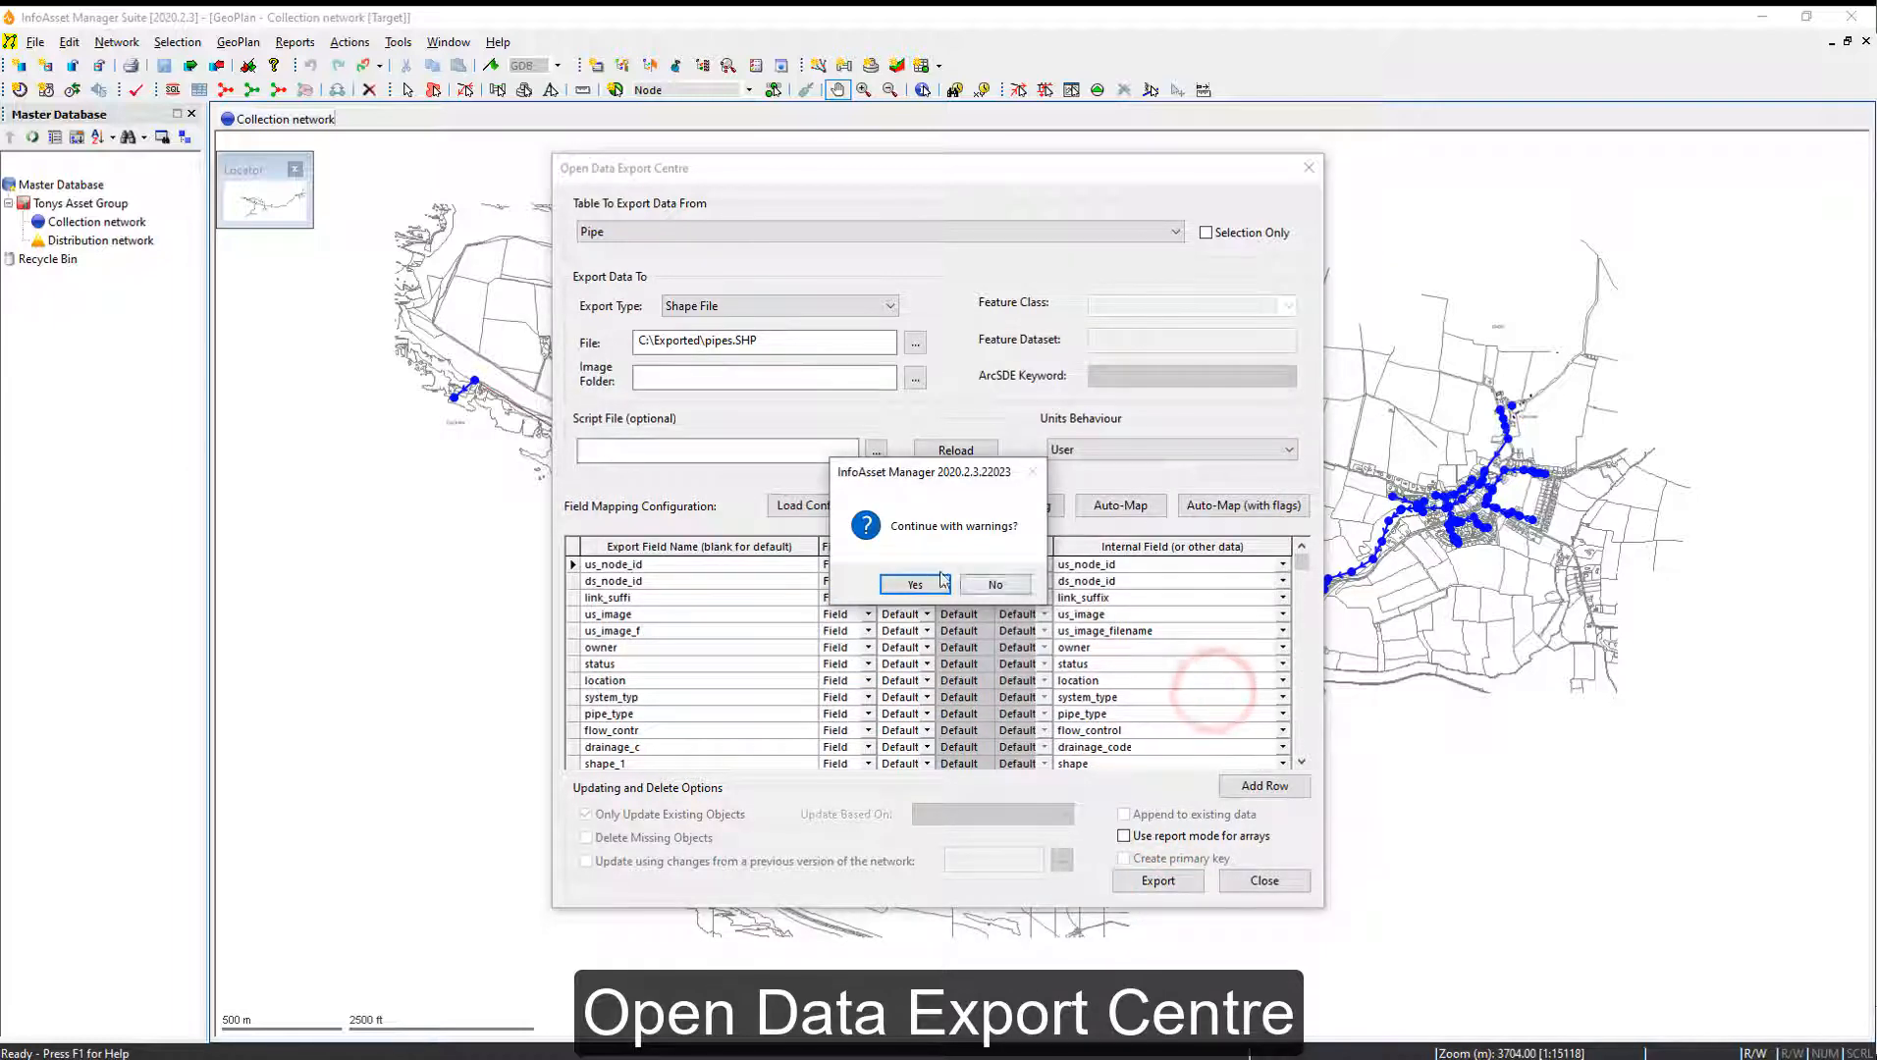
pyautogui.click(915, 585)
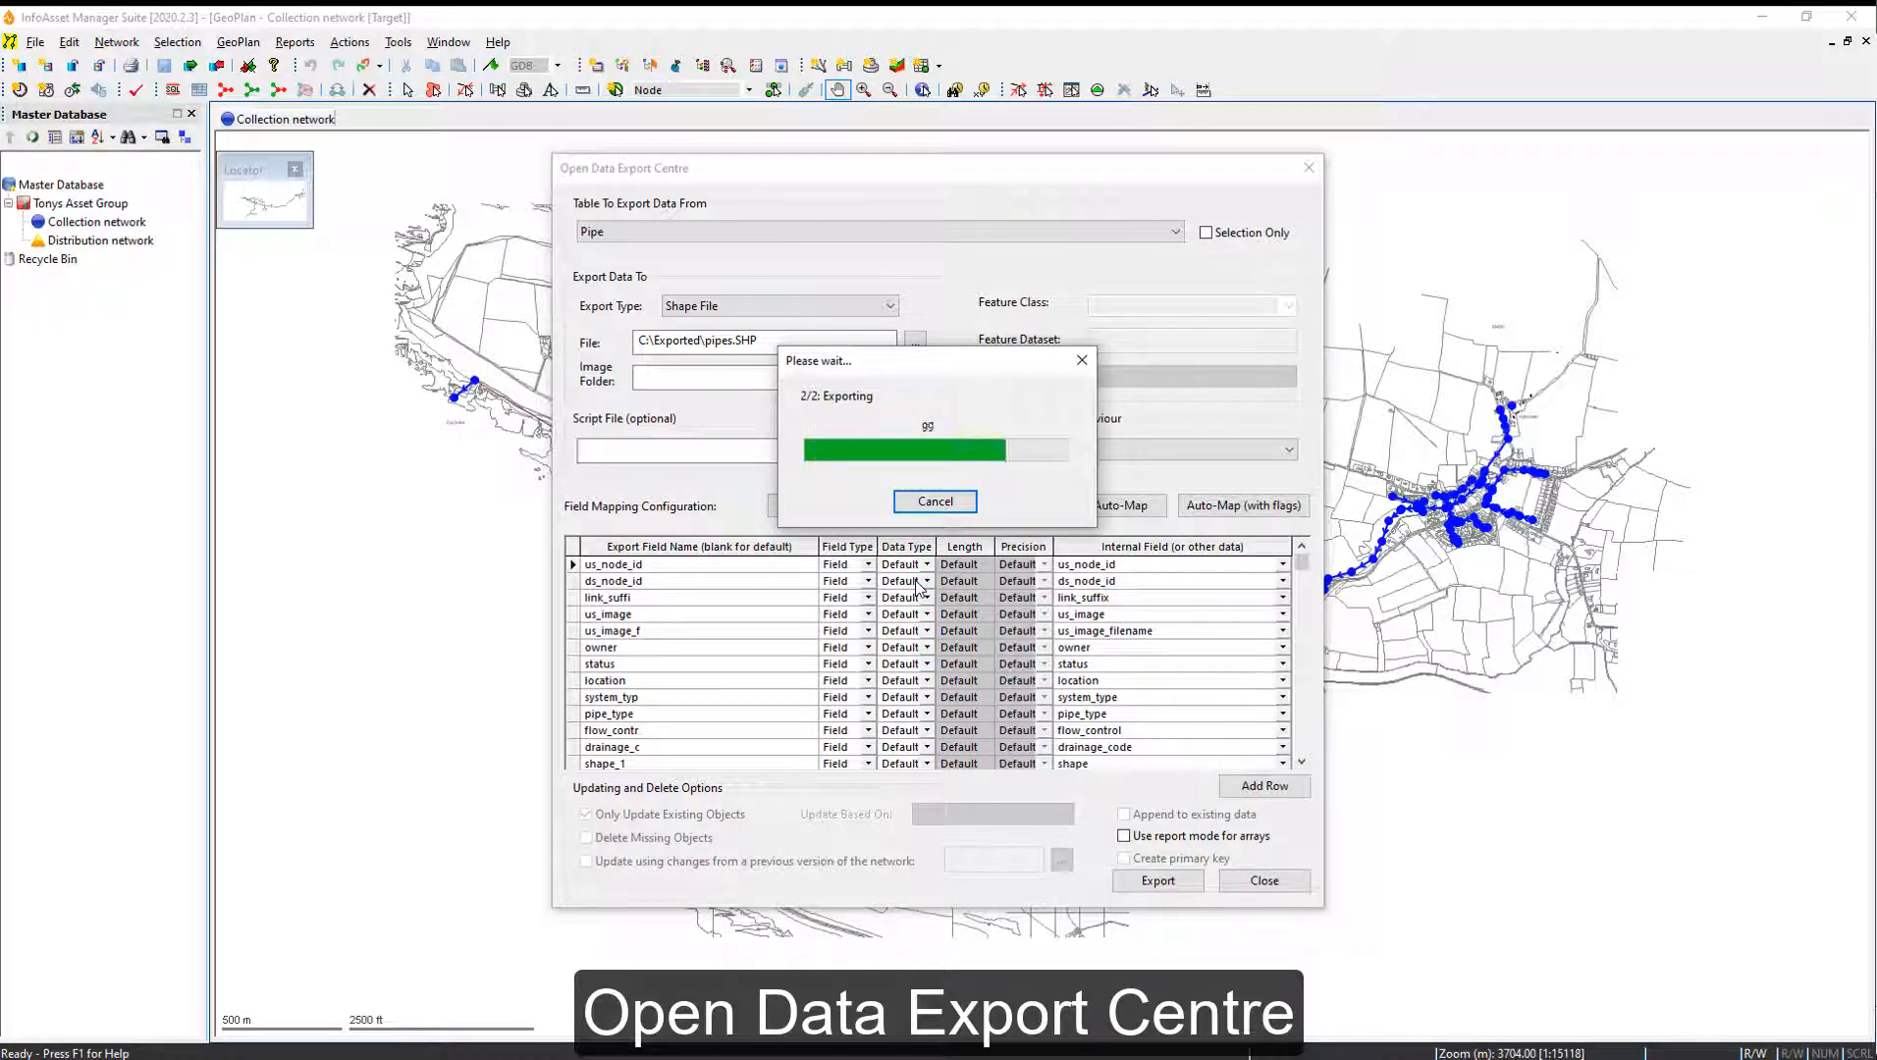
pyautogui.click(998, 584)
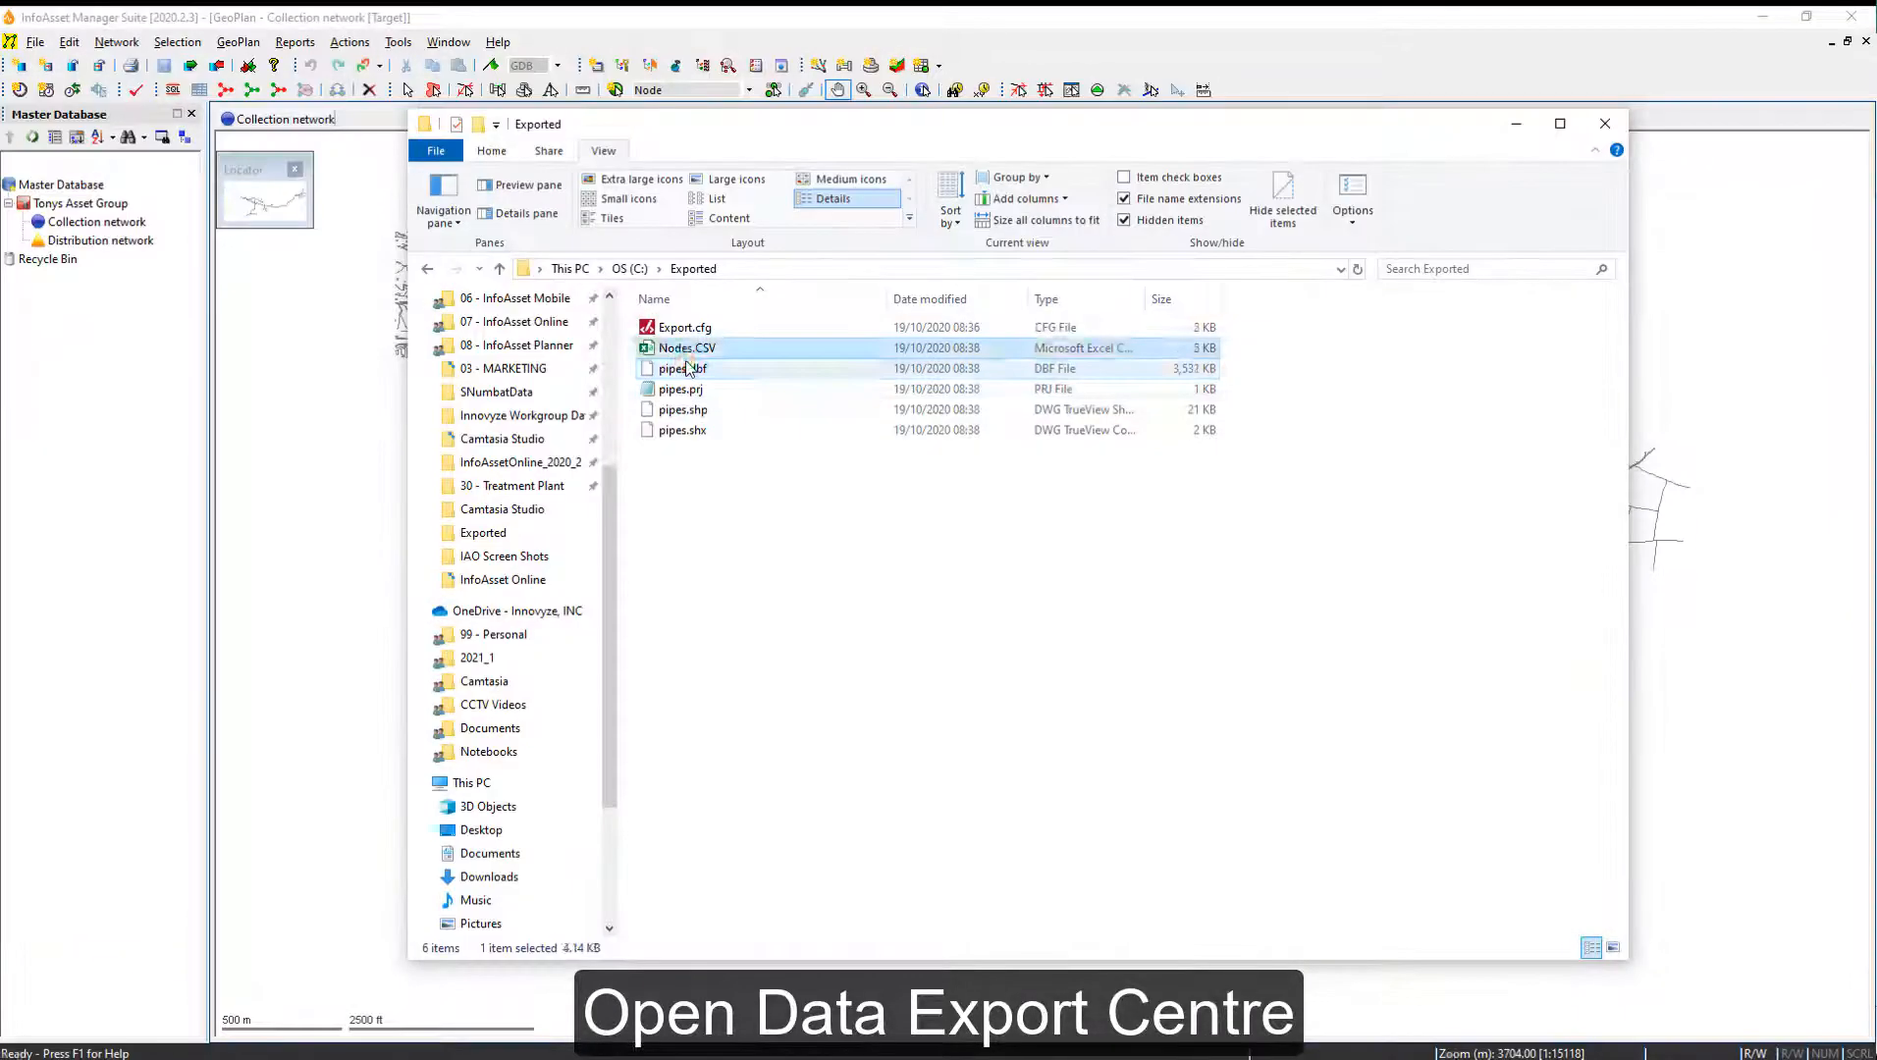
# Step: Check the exported pipes.dbf, pipes.prj and pipes.shp files in the Exported folder
pyautogui.click(683, 368)
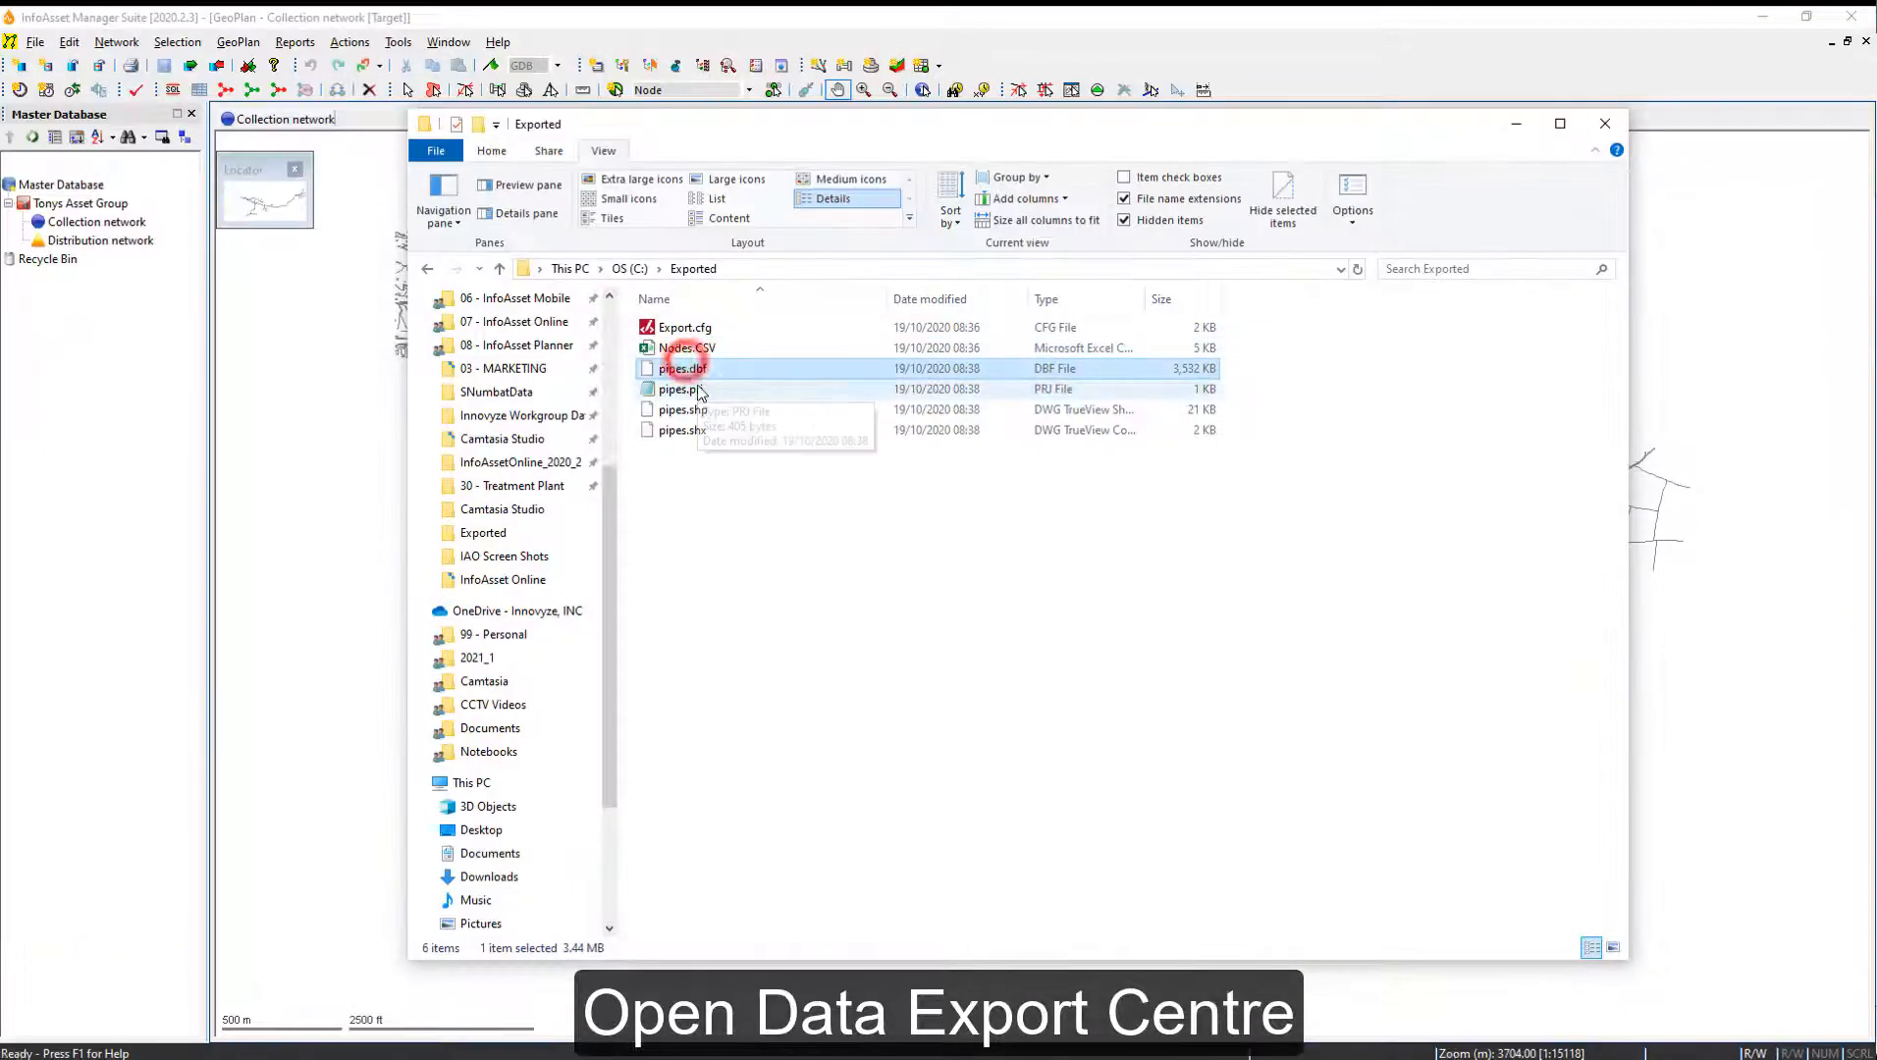
pyautogui.click(695, 388)
pyautogui.click(697, 410)
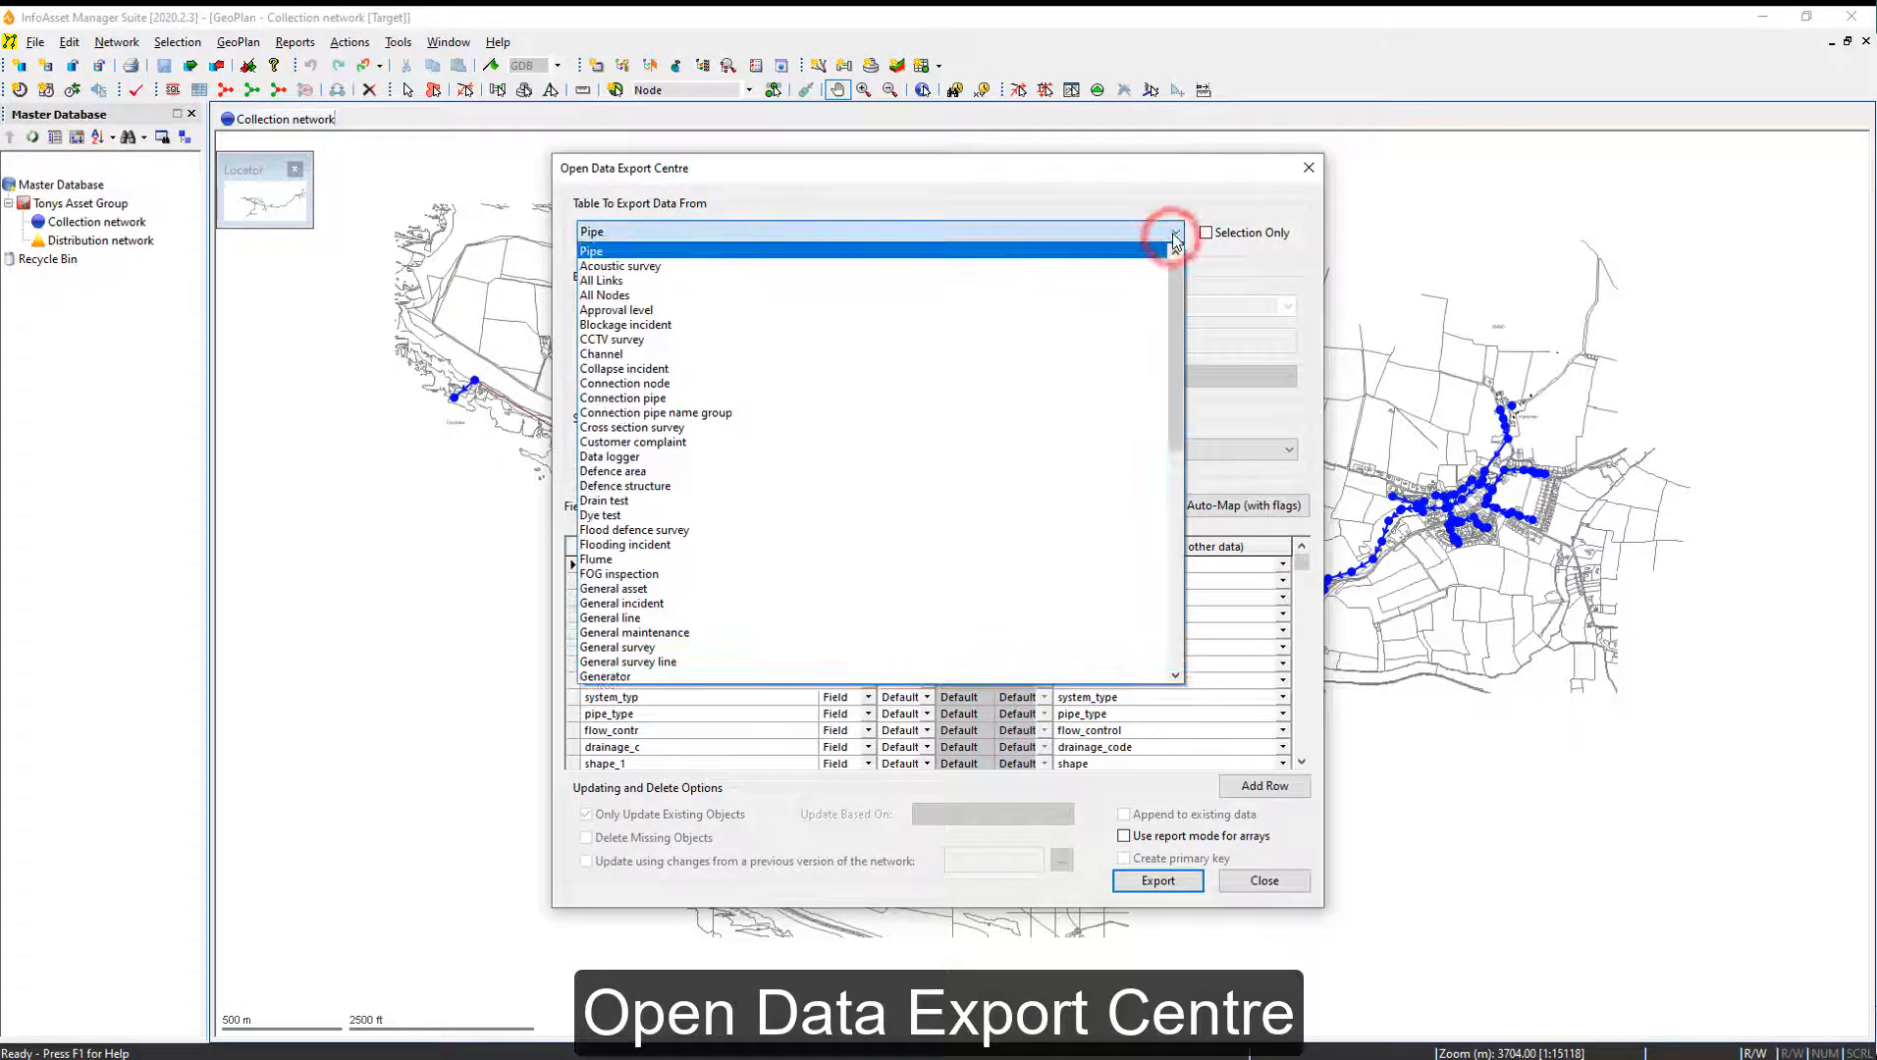
# Step: In the Open Data Export Centre, set the table to export to Pump and the export type to XML
pyautogui.moveTo(1175, 276); pyautogui.dragTo(1174, 450)
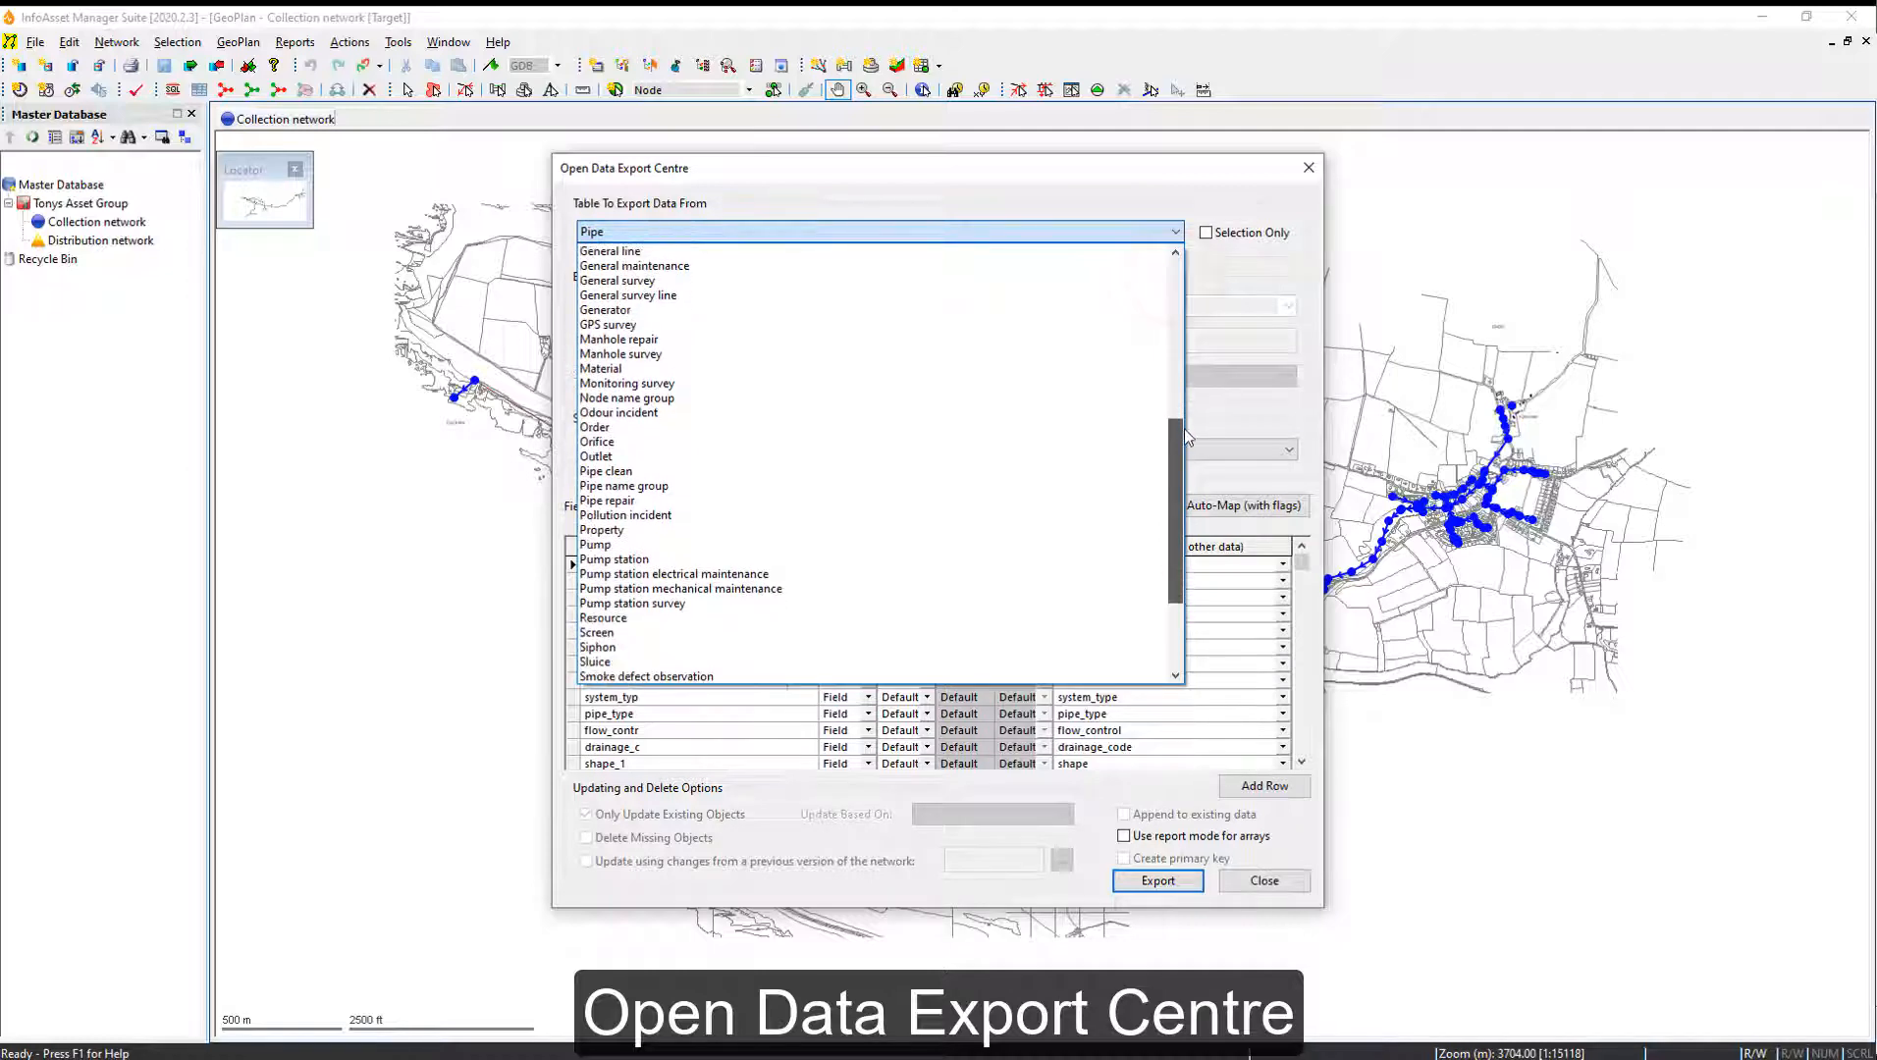
pyautogui.click(717, 544)
pyautogui.click(891, 307)
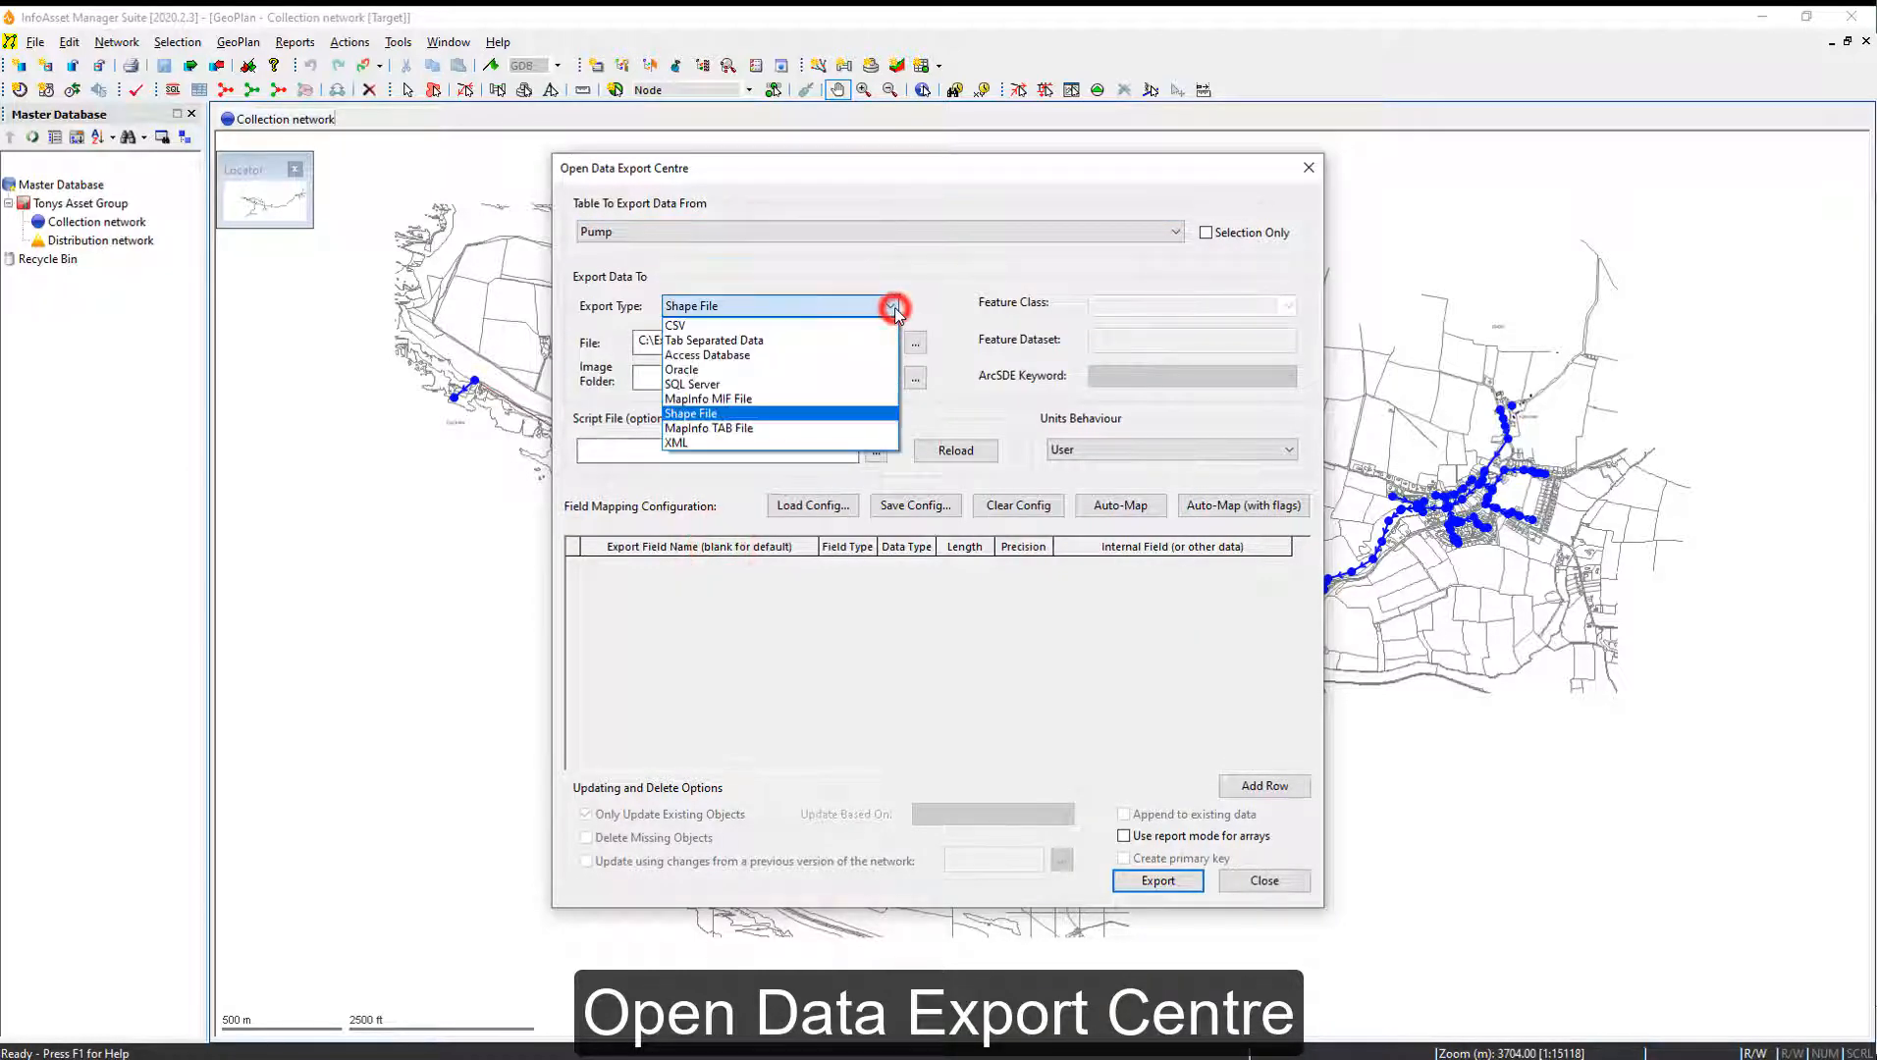
pyautogui.click(757, 443)
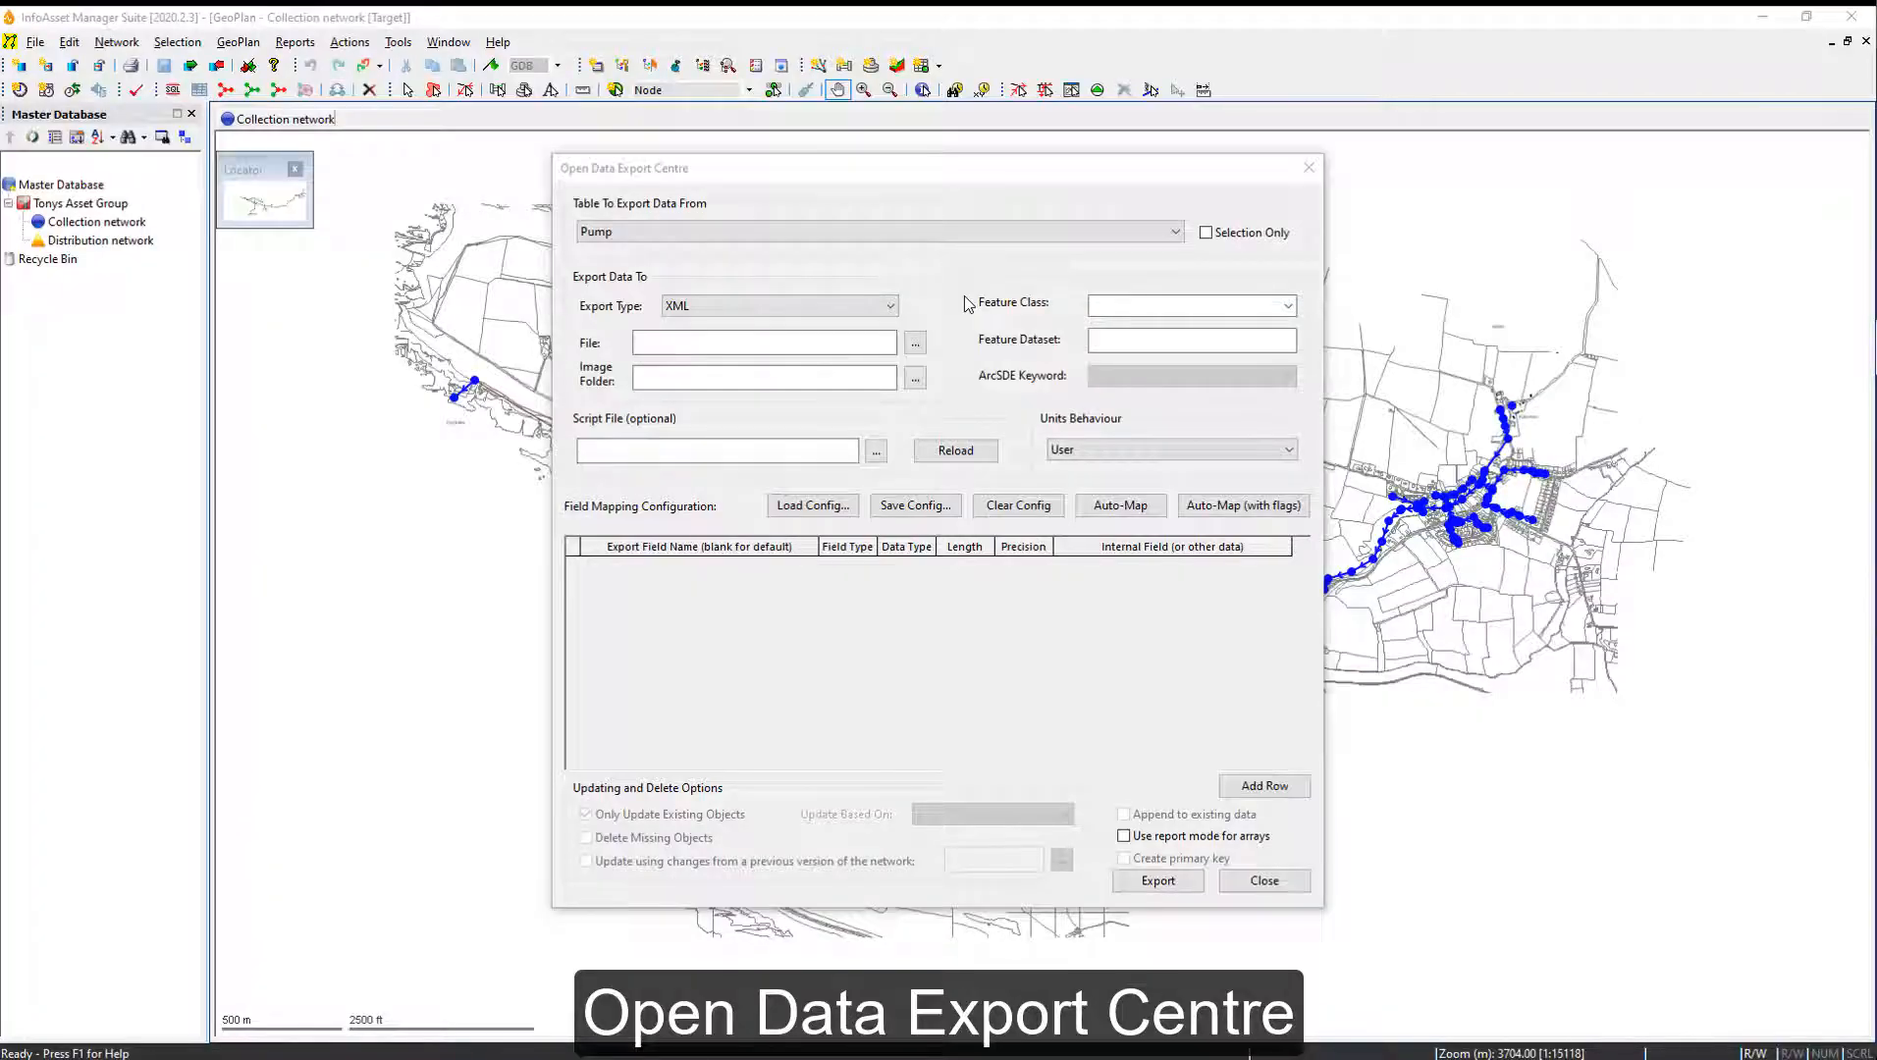
# Step: Set the export file to pumps.XML in the Exported folder, with feature dataset PumpsFD and feature class PumpsFC
pyautogui.click(915, 343)
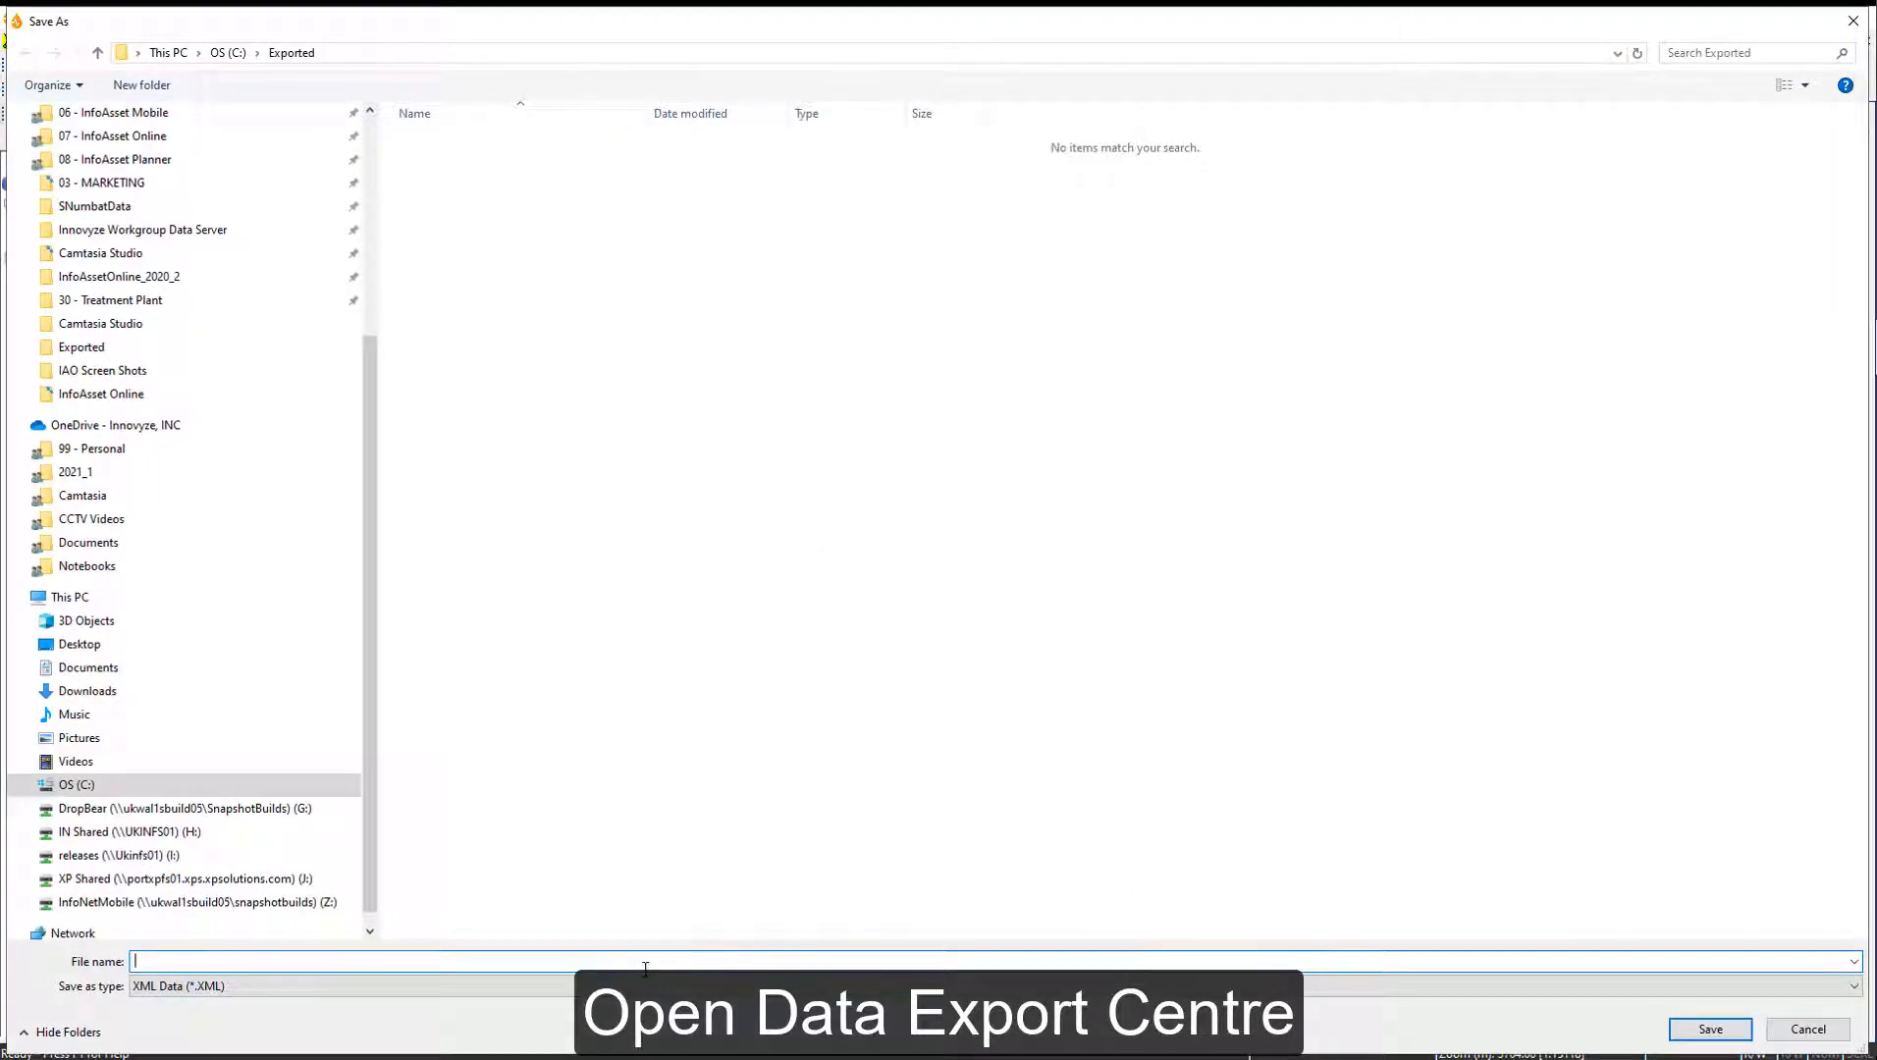
pyautogui.write('pumps')
pyautogui.click(1710, 1029)
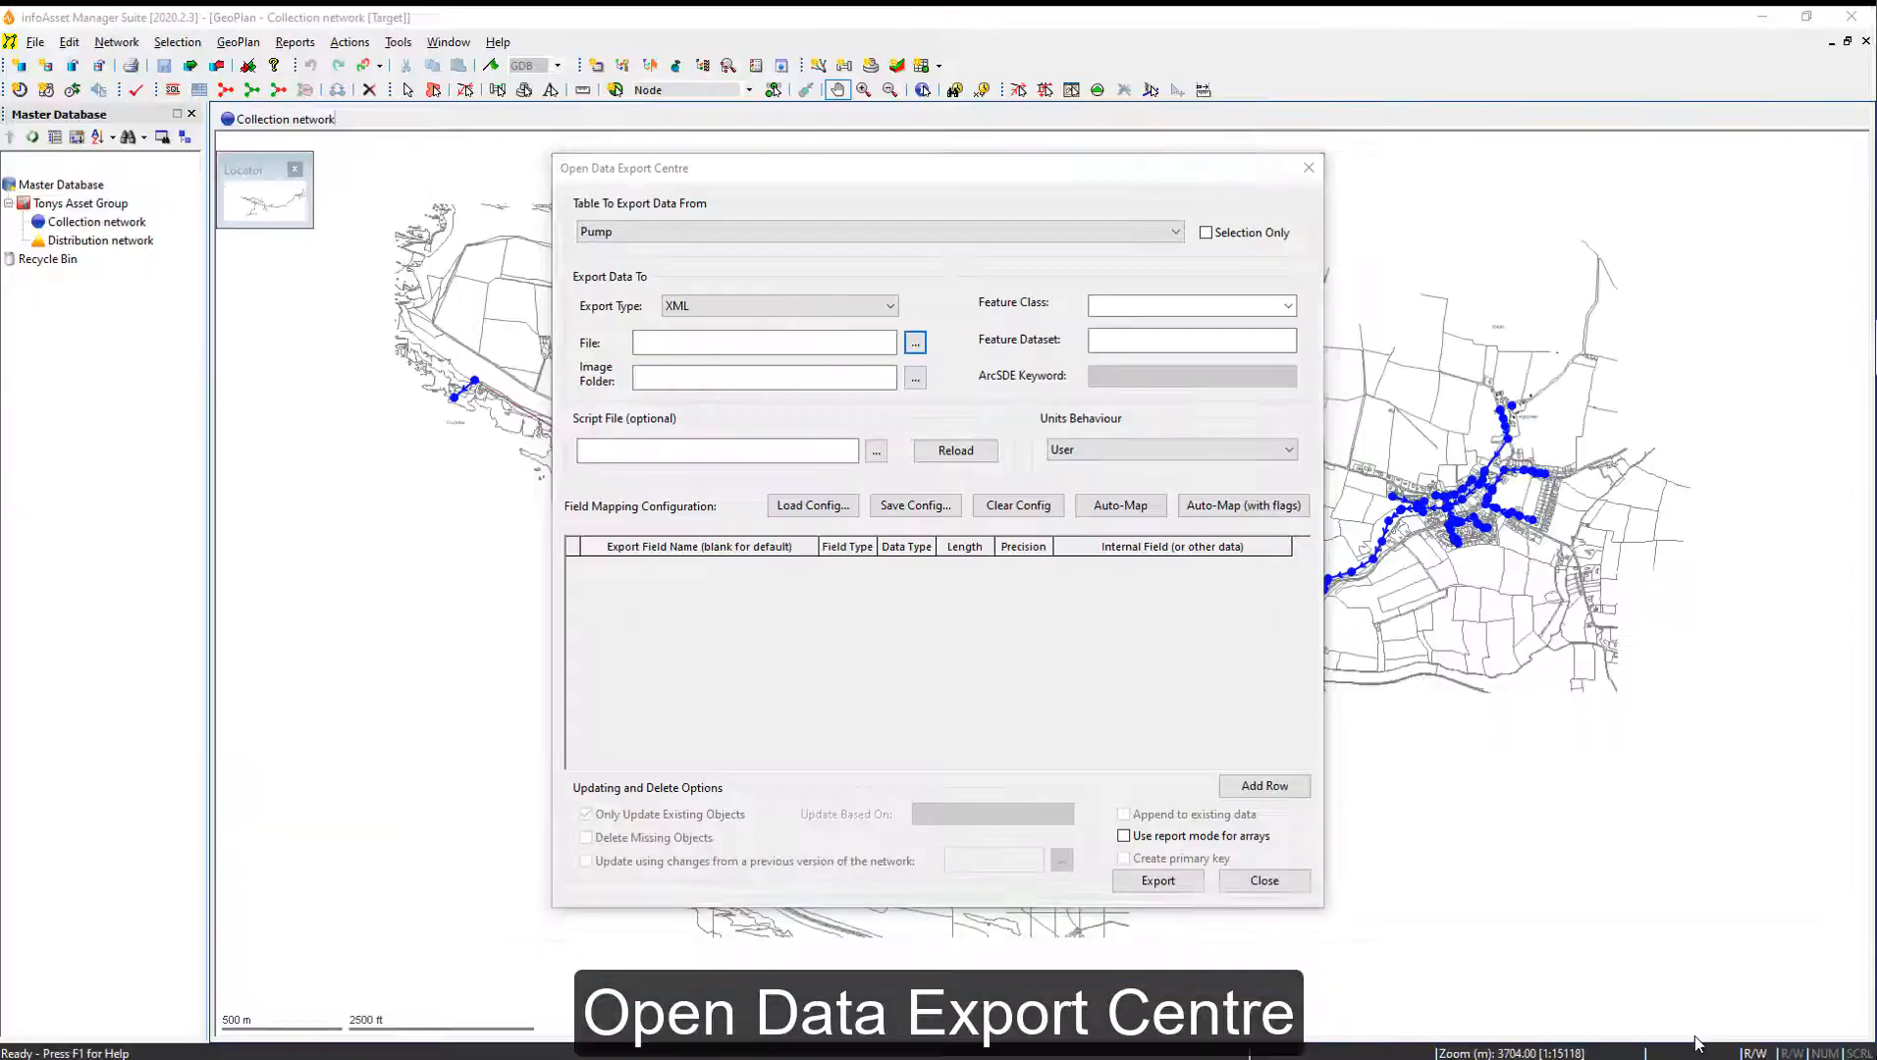
pyautogui.click(1252, 339)
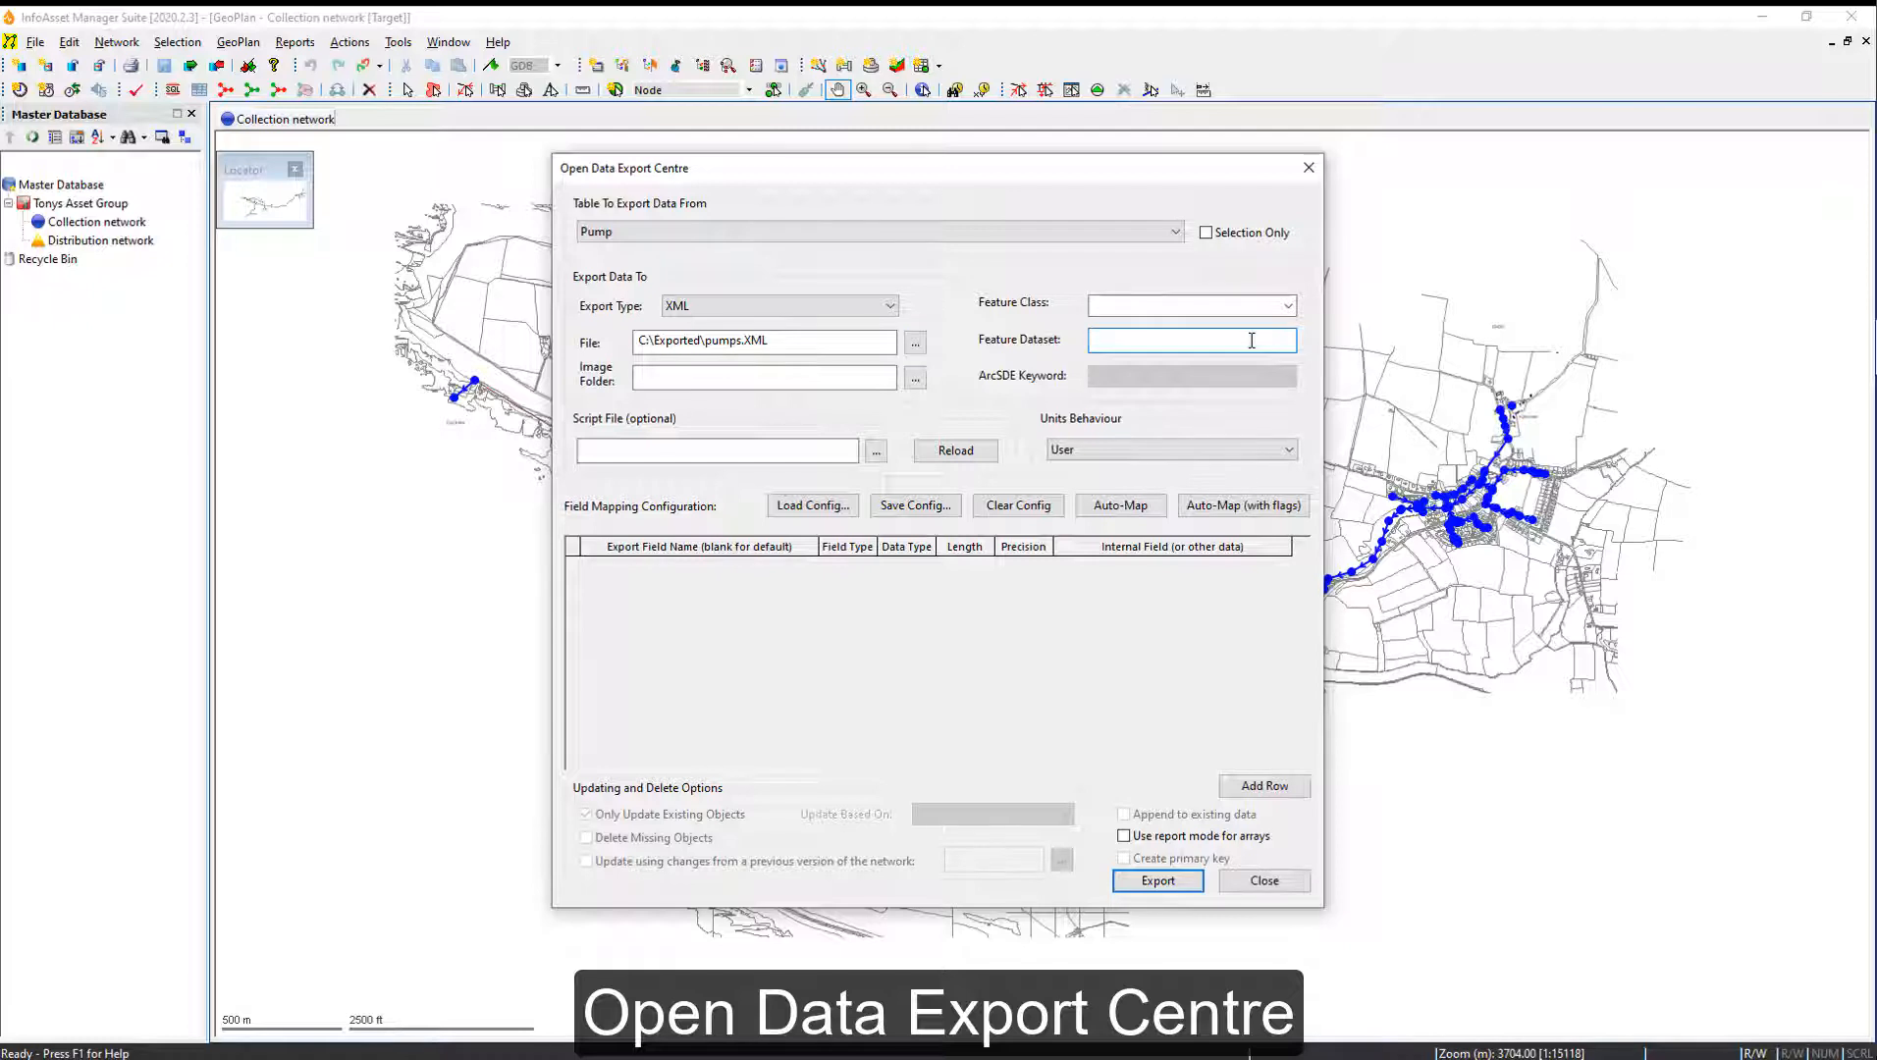
pyautogui.write('PumpsFD')
pyautogui.click(1231, 307)
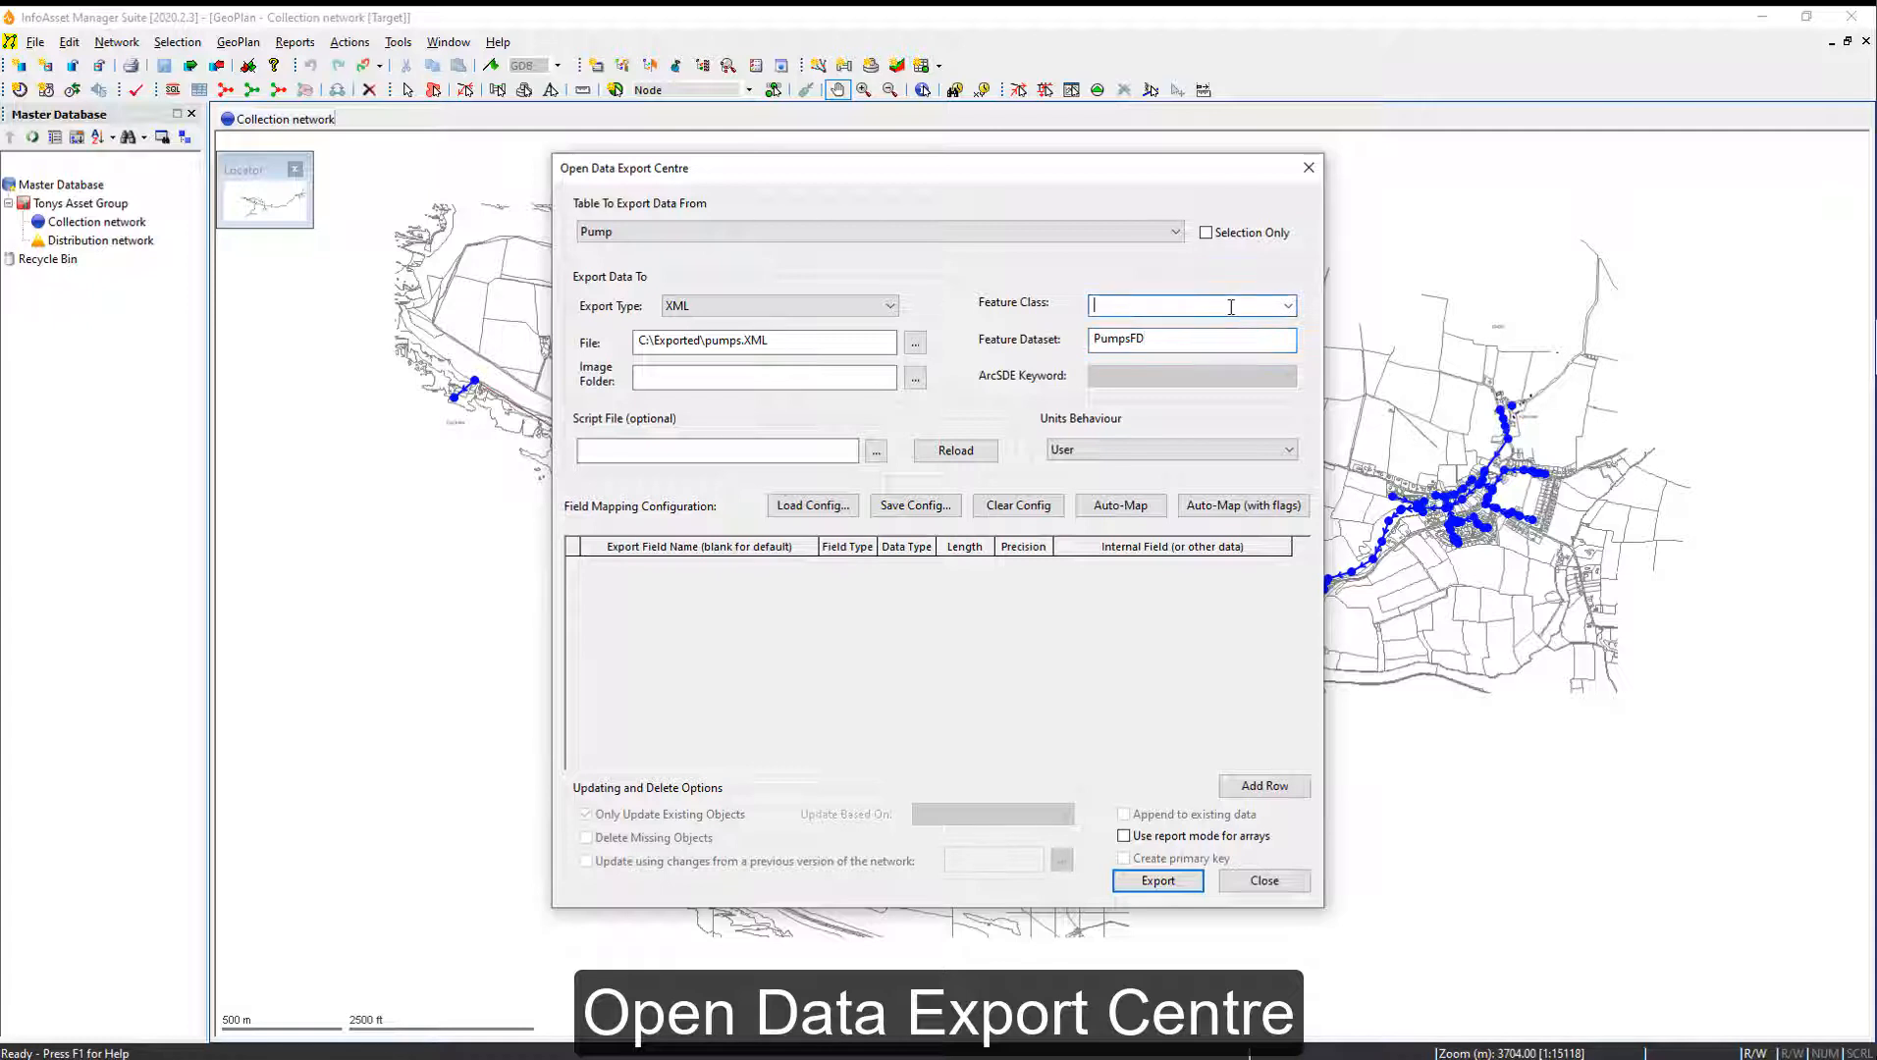
pyautogui.write('PumpsFC')
# Step: Auto-map the pump fields and export the pump data to XML
pyautogui.click(1149, 506)
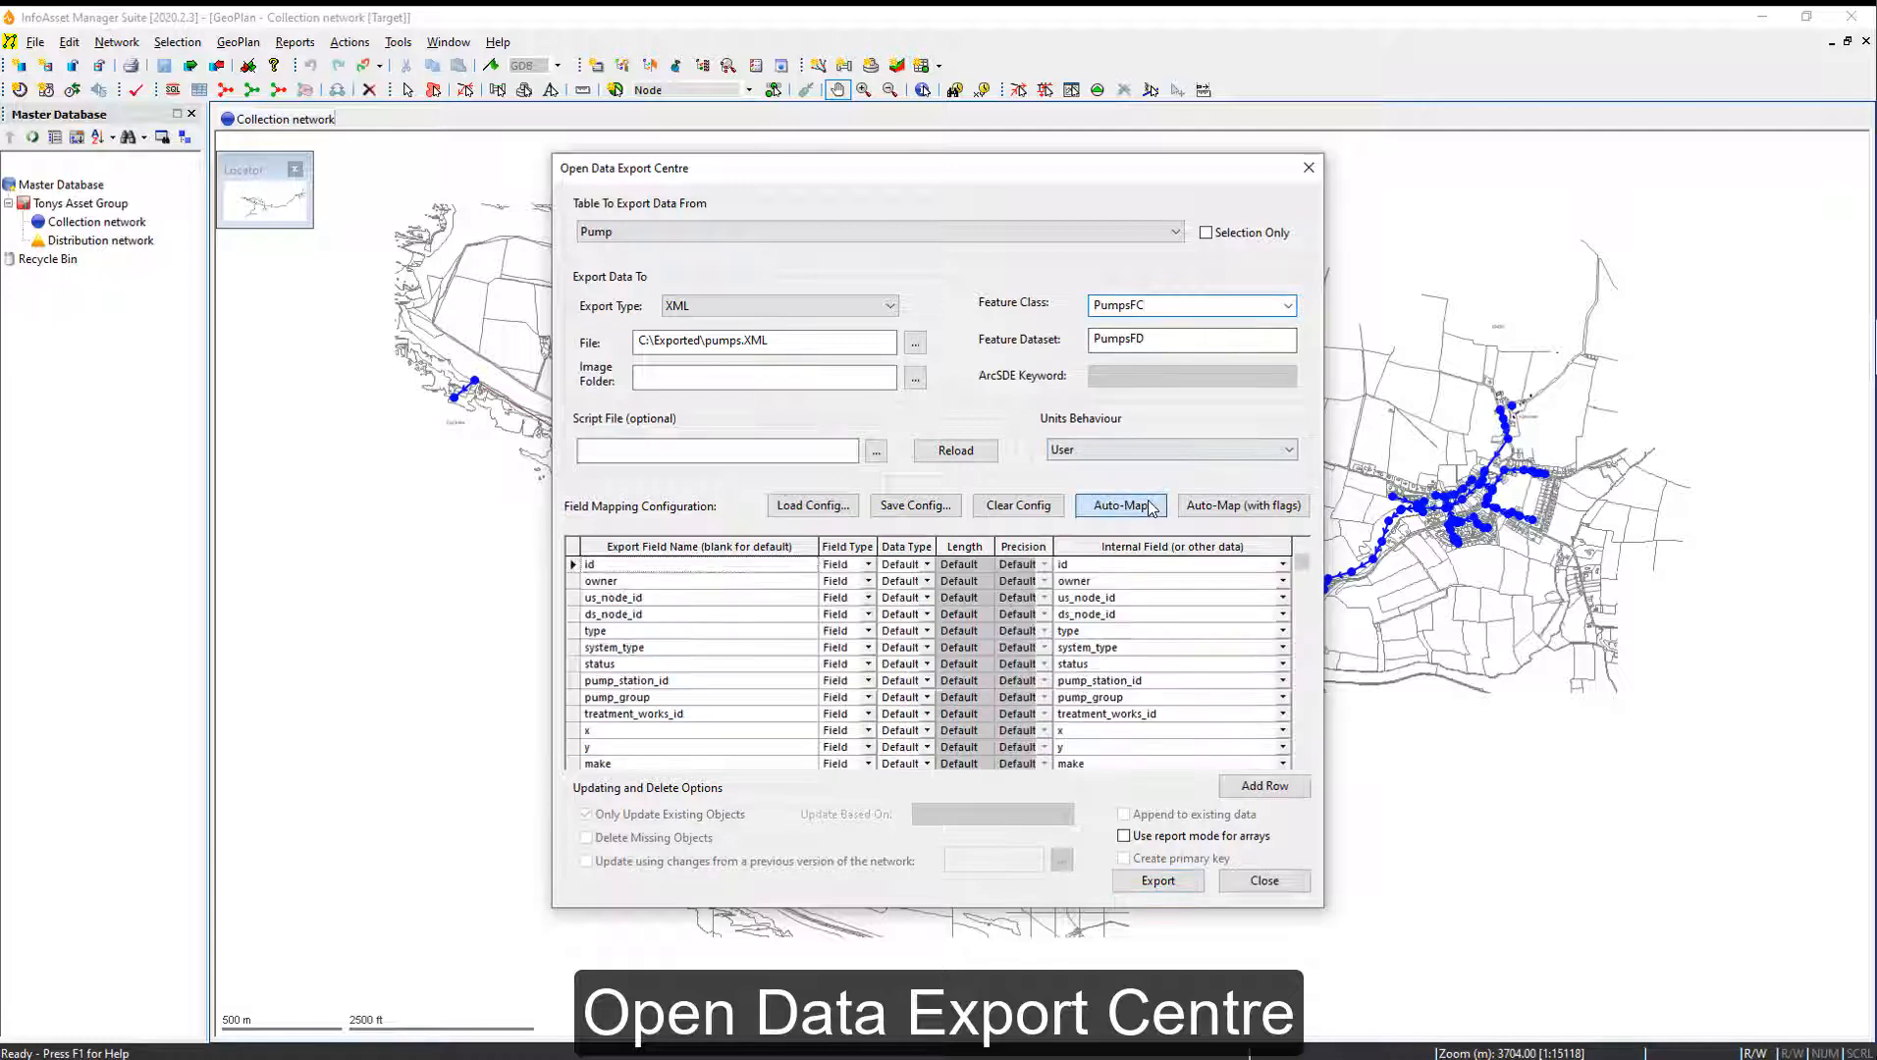
pyautogui.click(1161, 881)
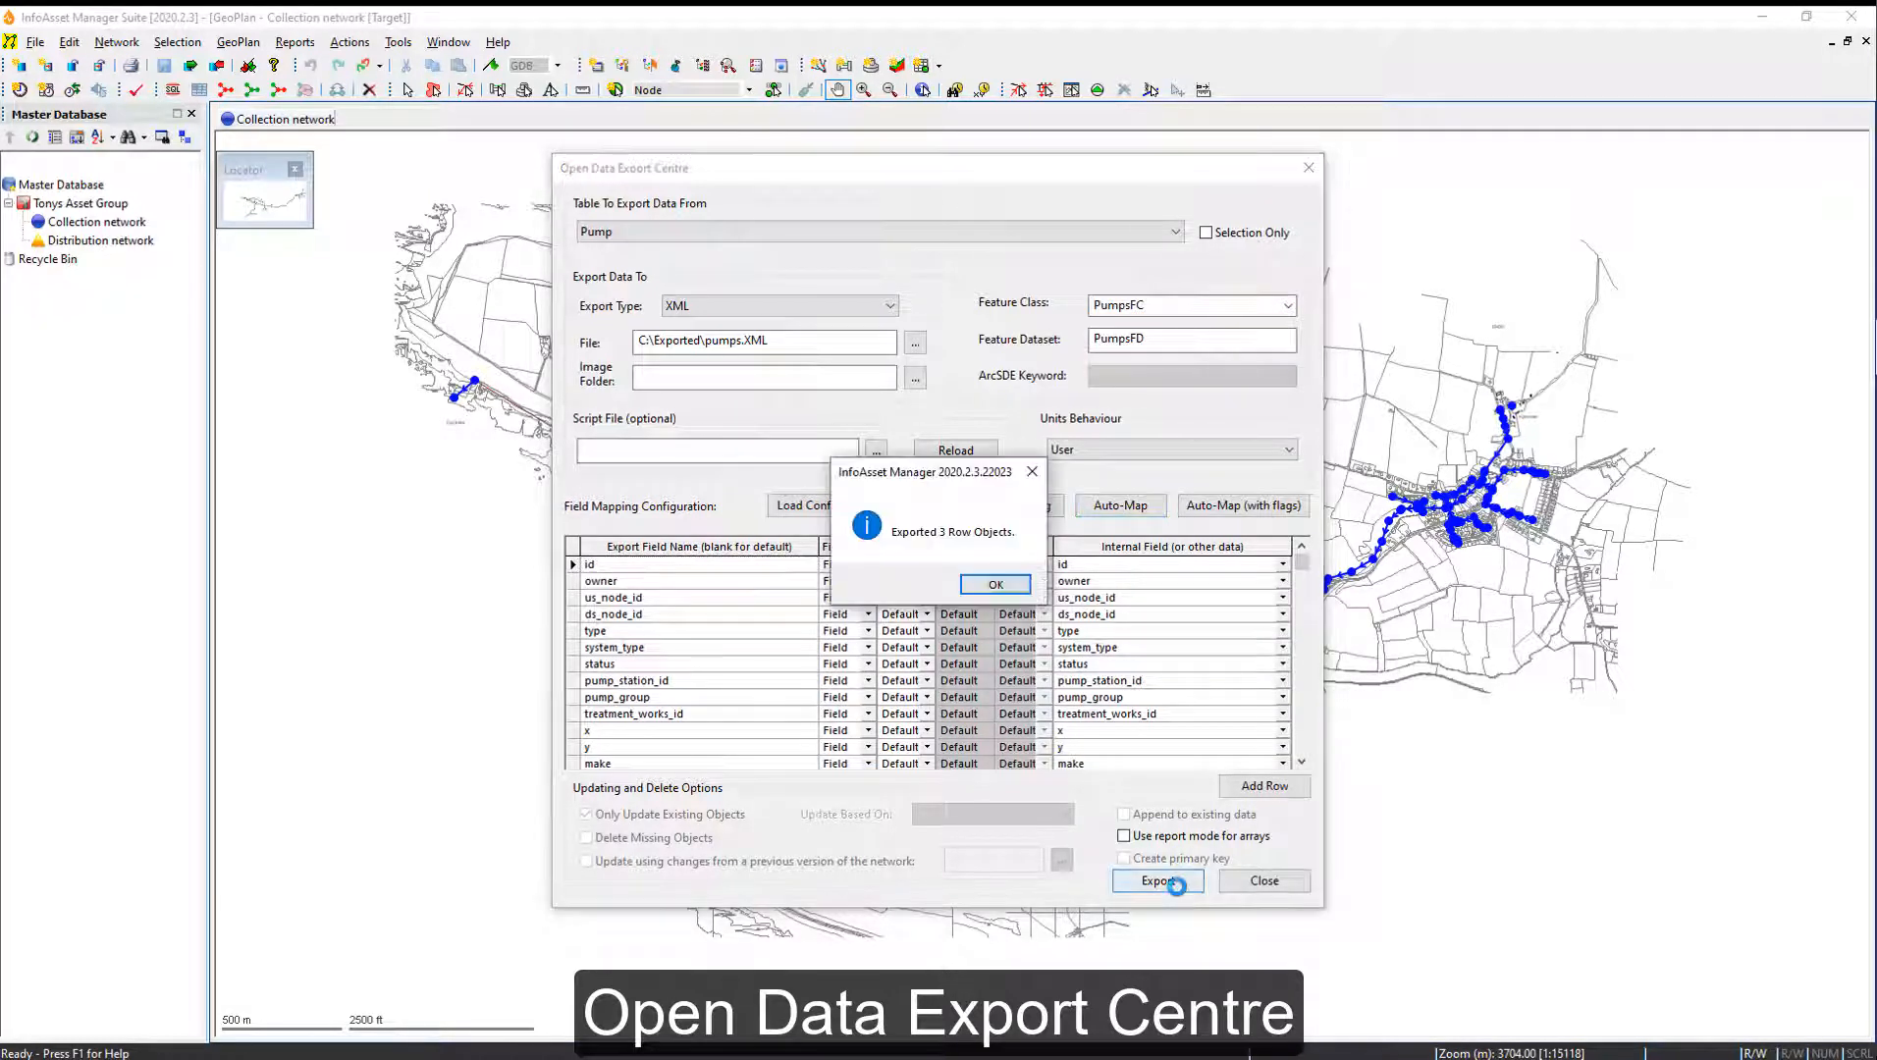
pyautogui.click(994, 586)
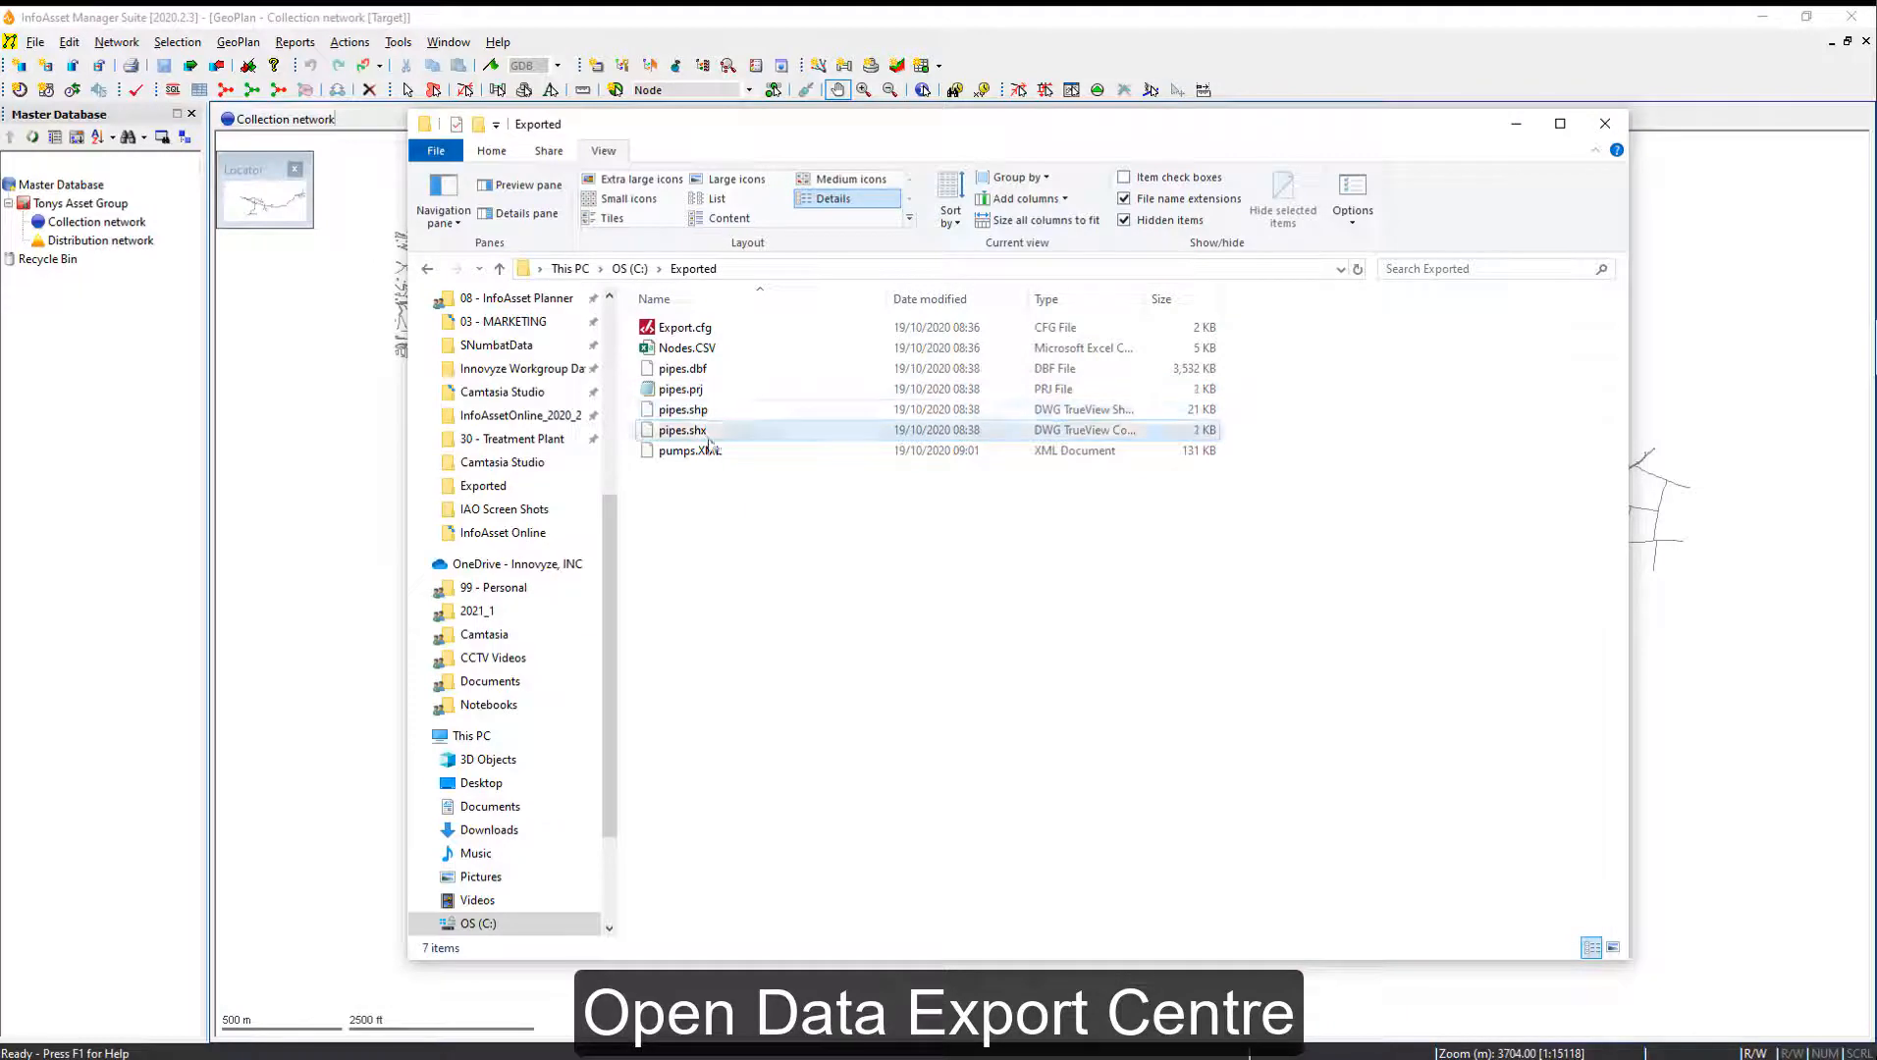
# Step: Open pumps.XML from the Exported folder in Code Writer and examine the PumpsFC and PumpsFD tags and the pump fields
pyautogui.click(715, 453)
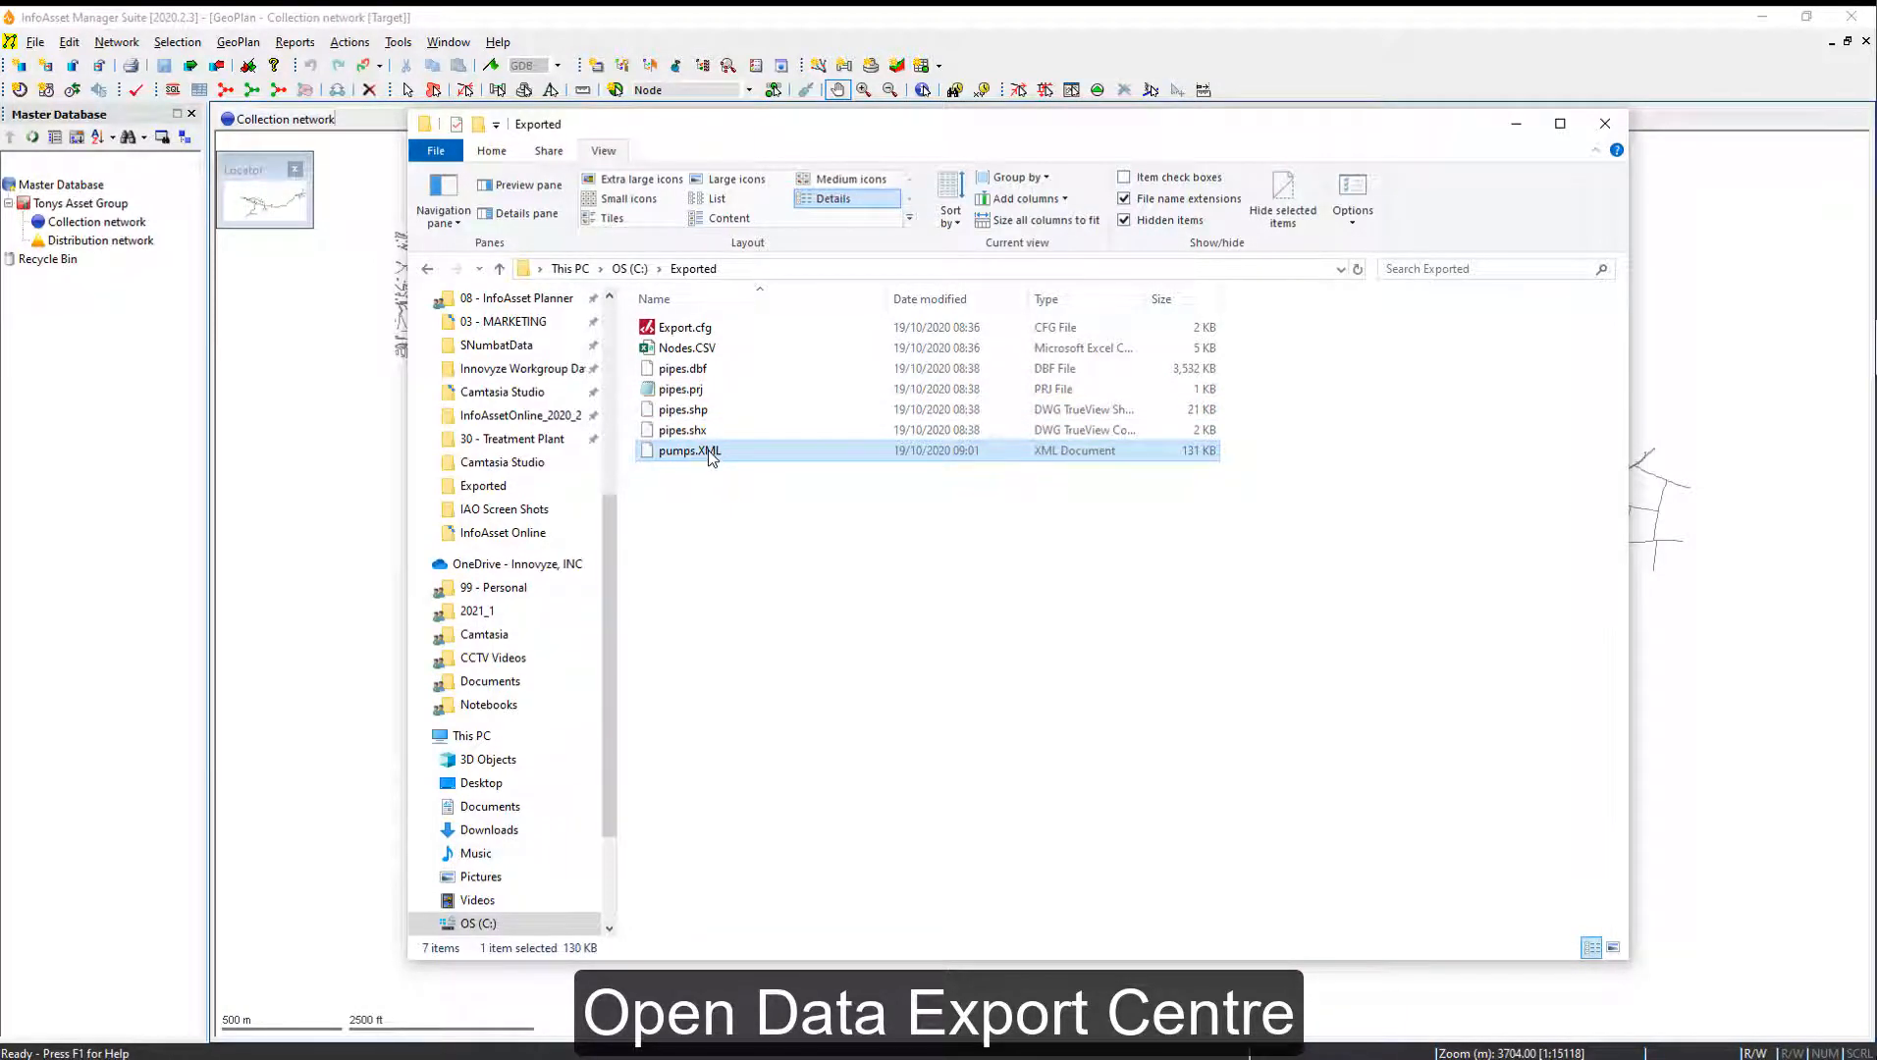
pyautogui.rightClick(708, 450)
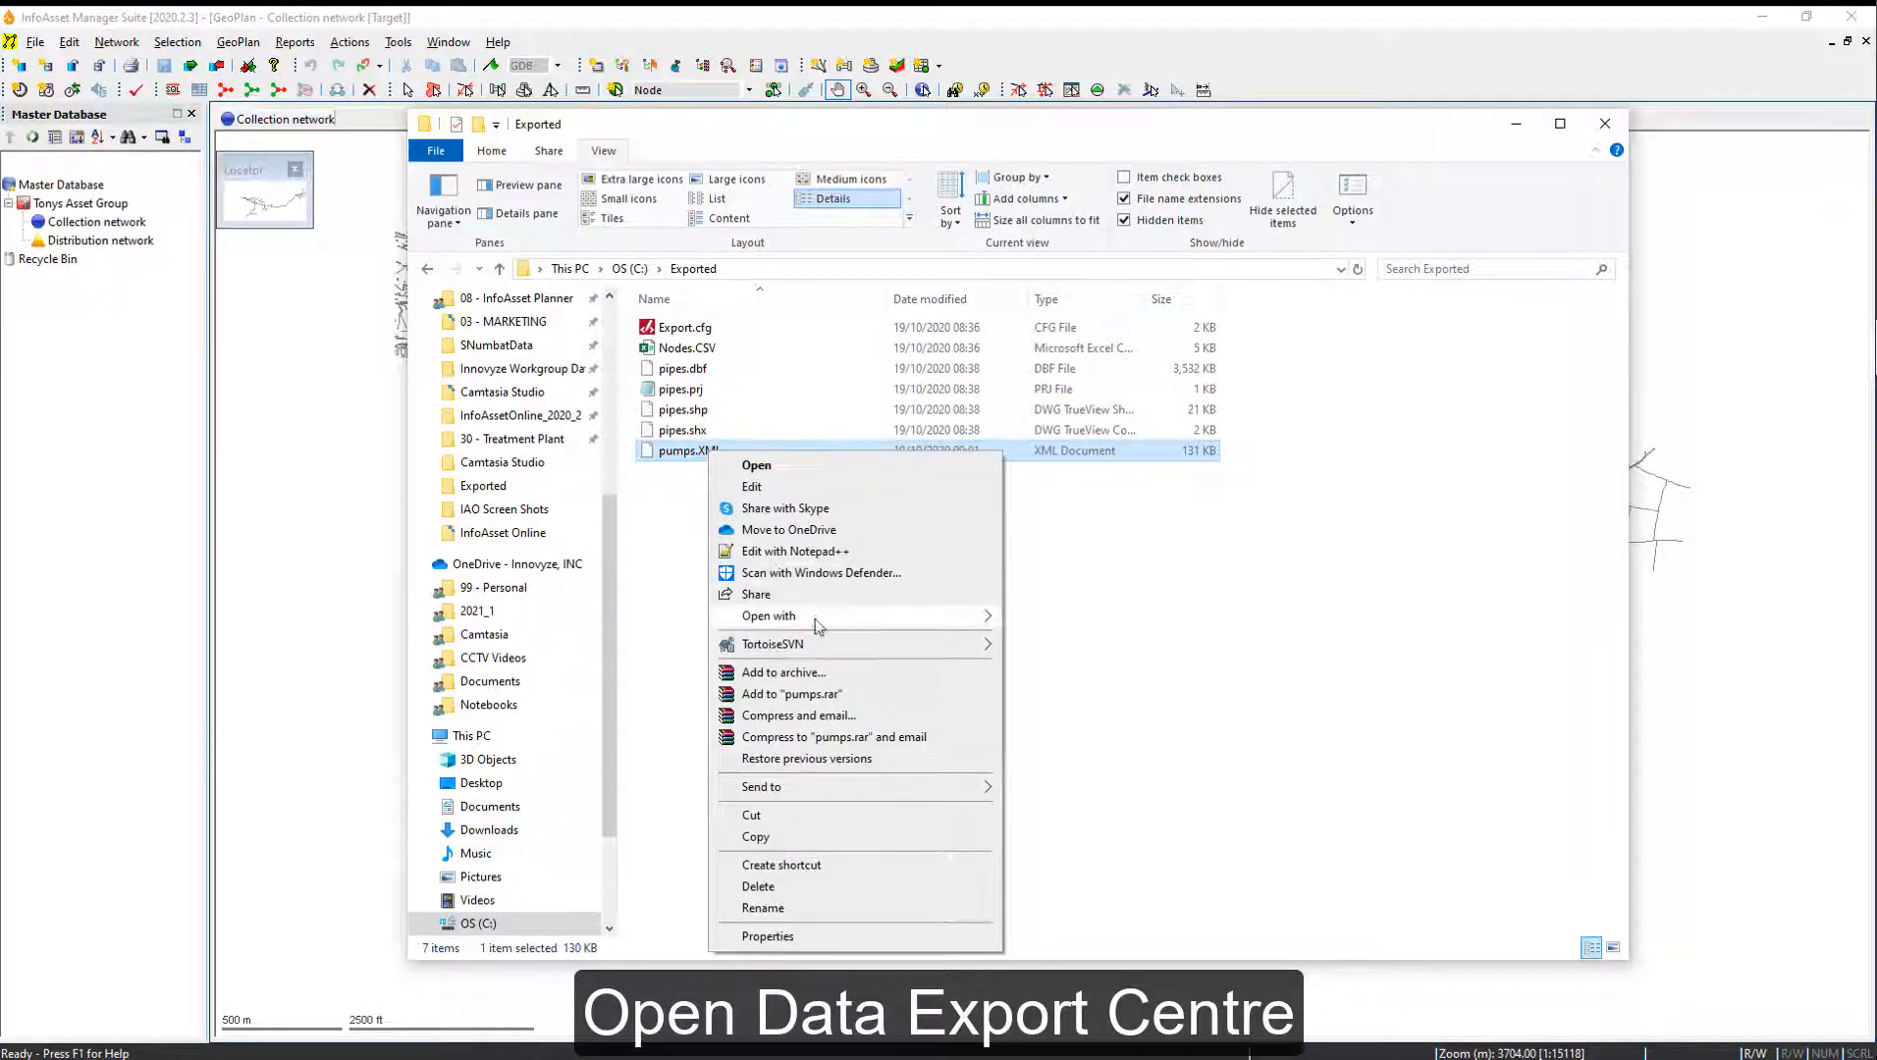
pyautogui.moveTo(815, 627)
pyautogui.click(1030, 619)
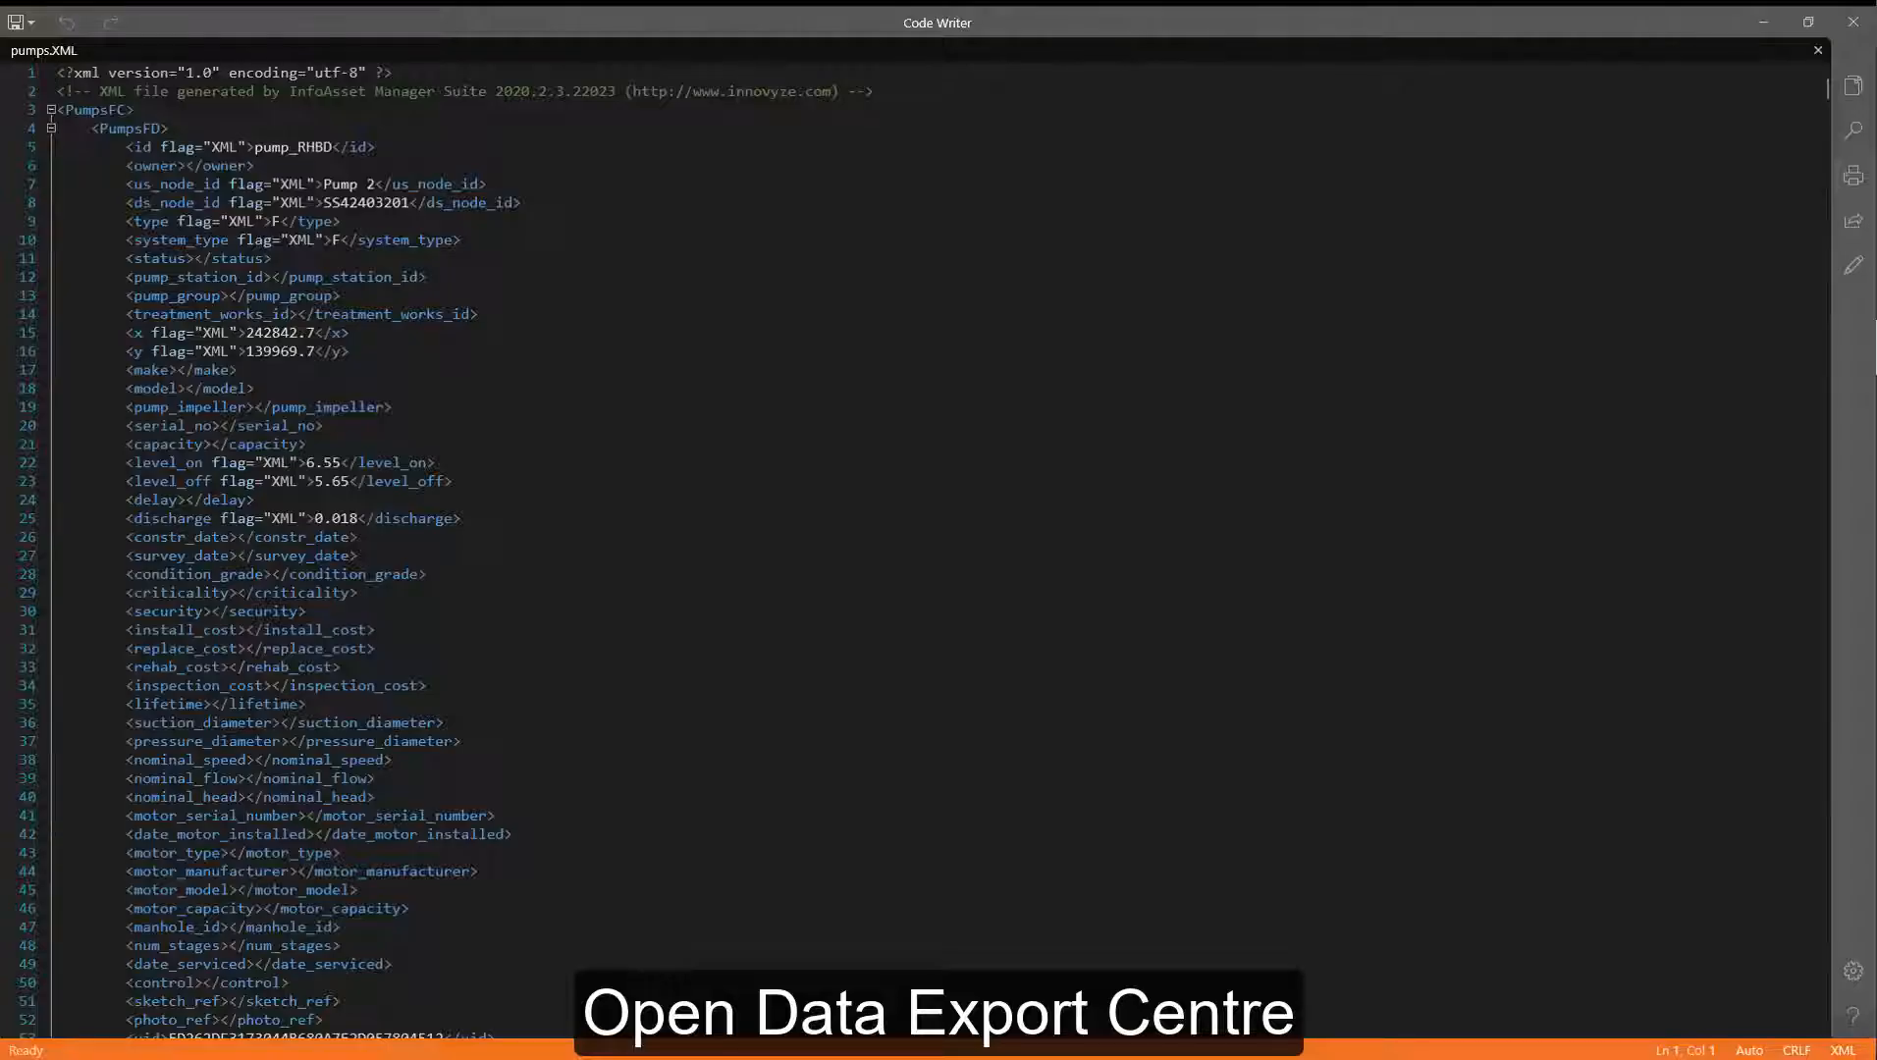
pyautogui.moveTo(57, 109); pyautogui.dragTo(169, 128)
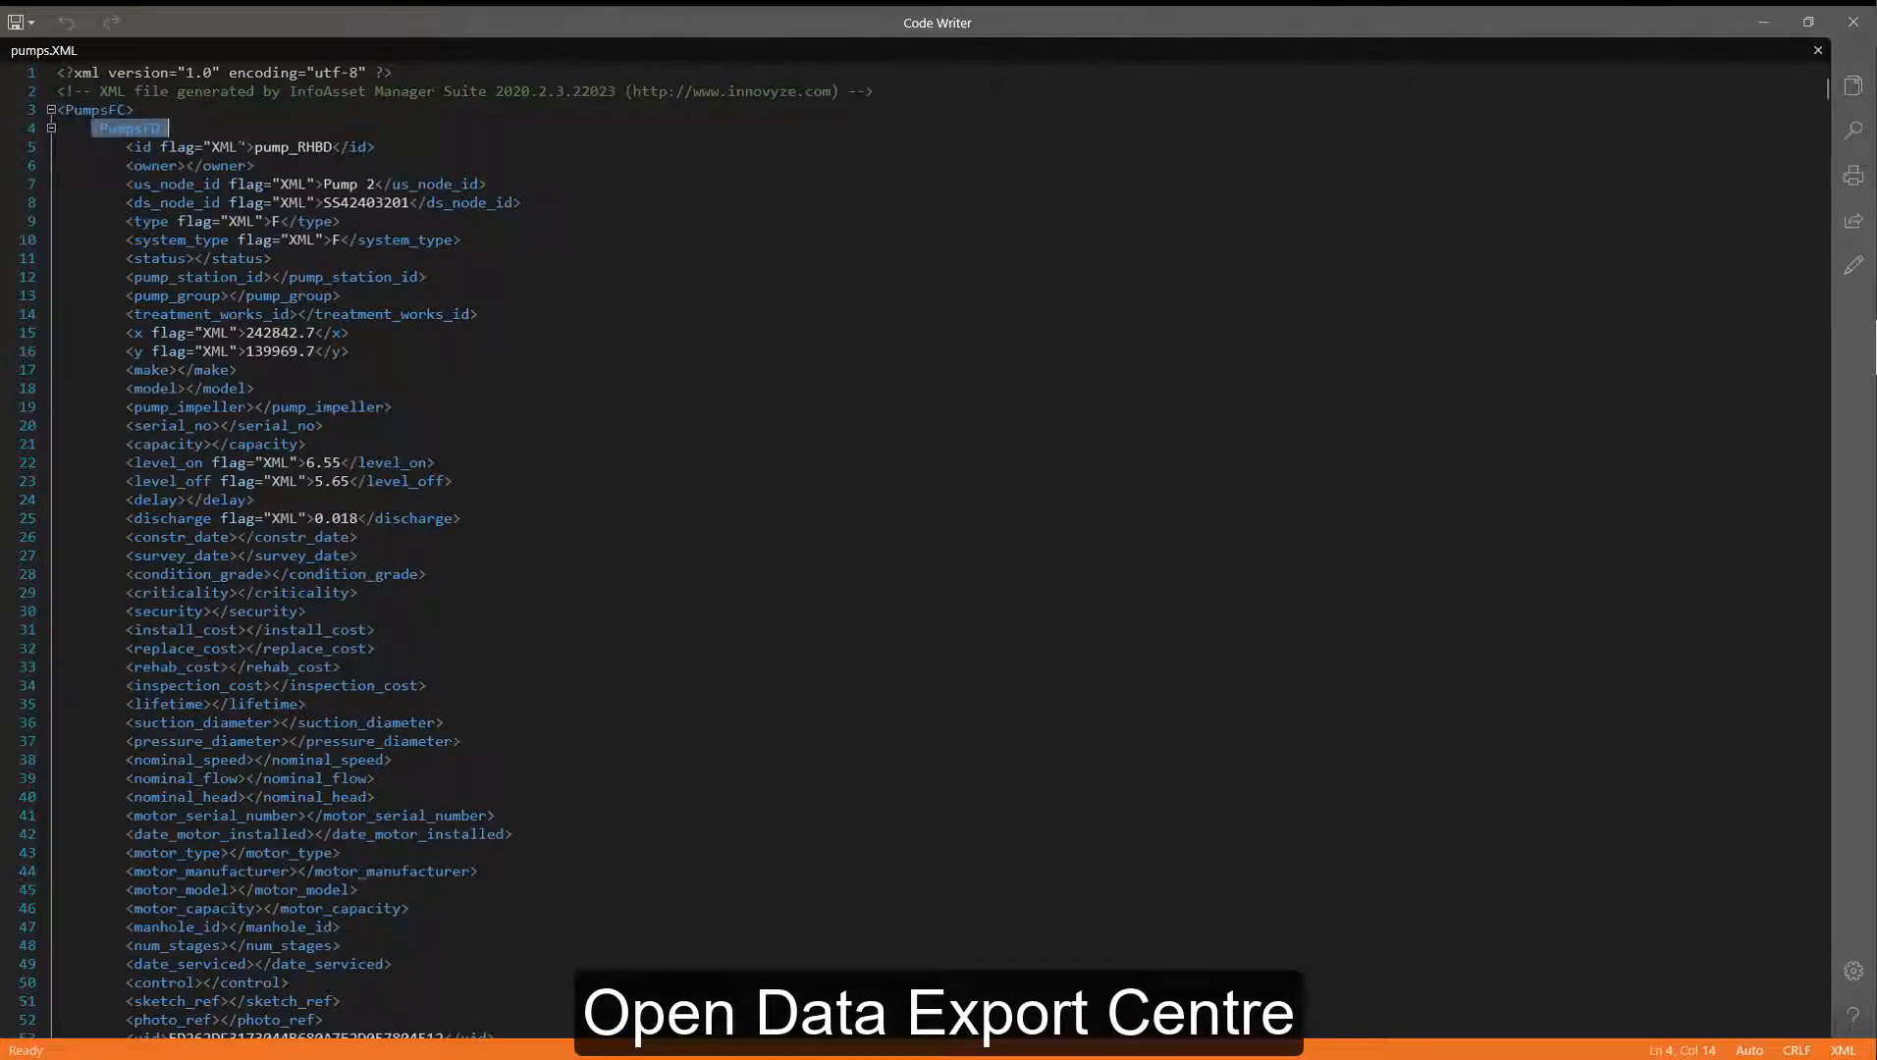
pyautogui.scroll(-3, 428, 553)
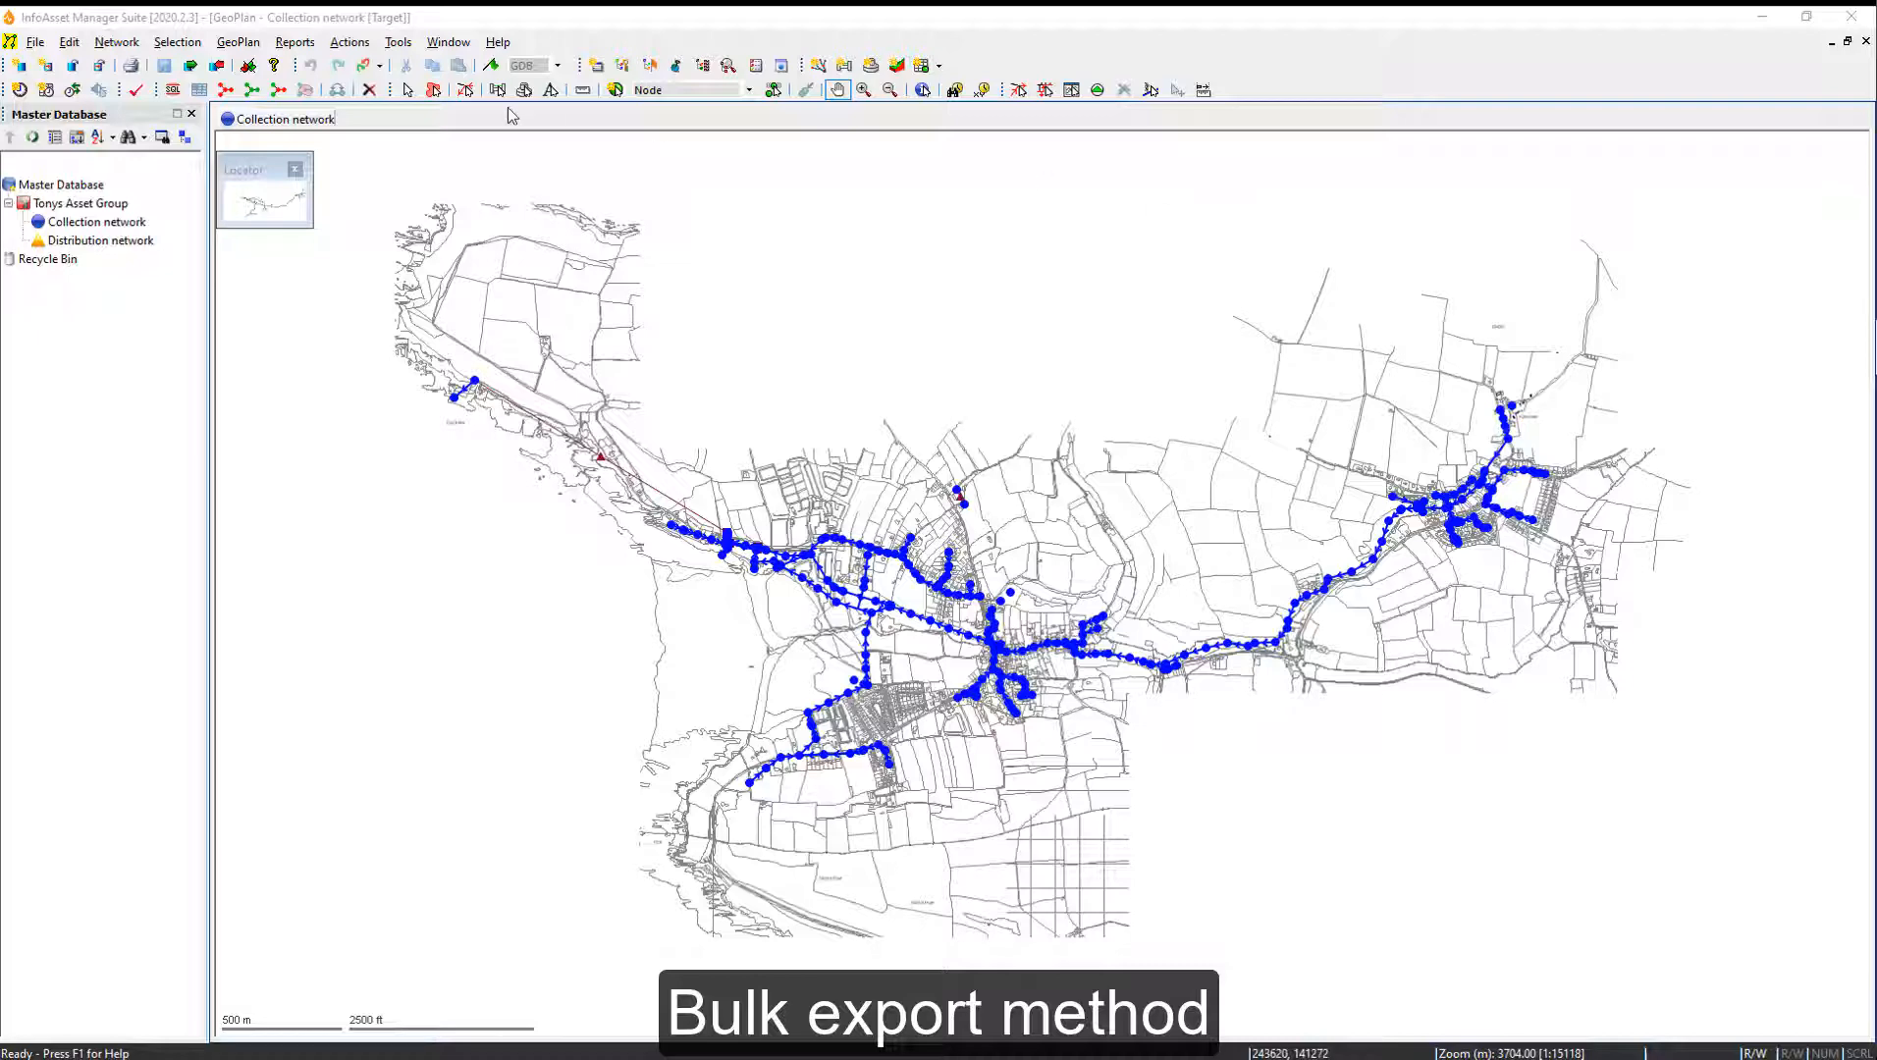
# Step: Bulk export the collection network to SHP files in the C:\Exported folder, keeping the default GIS export options
pyautogui.click(116, 43)
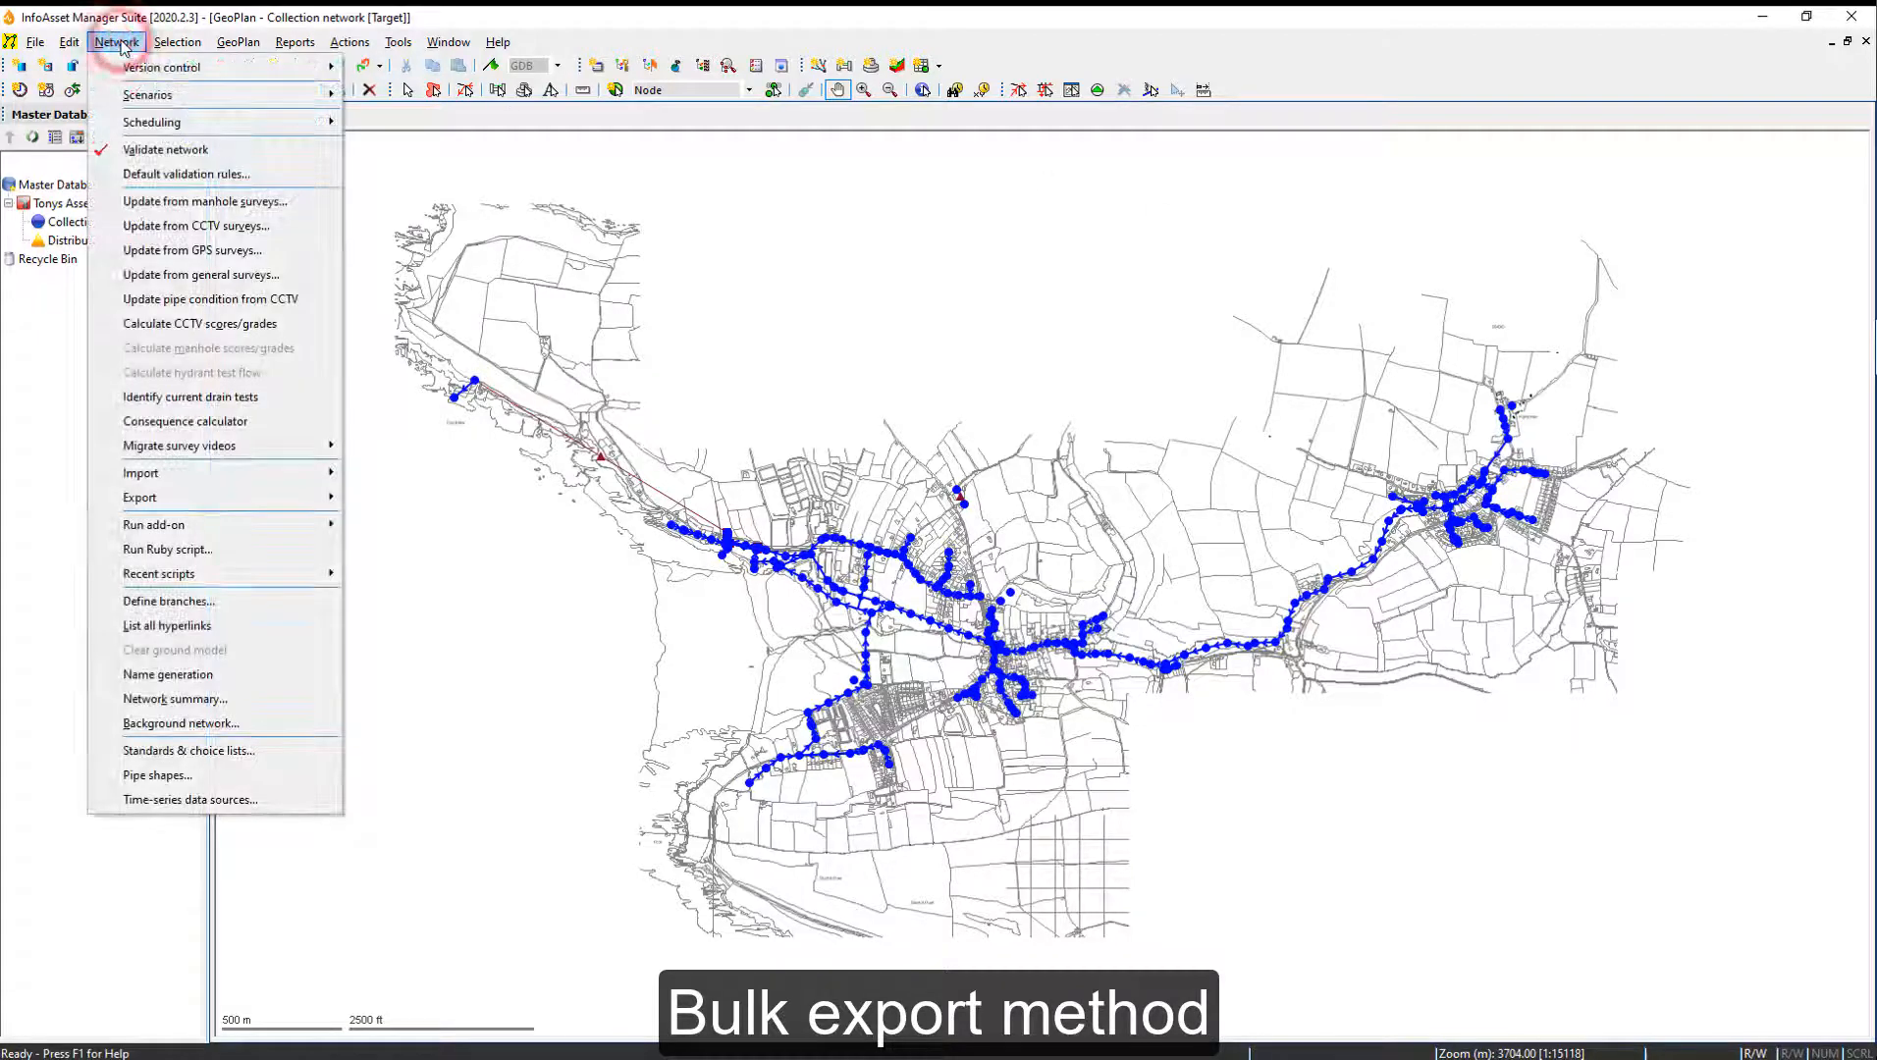
pyautogui.click(256, 500)
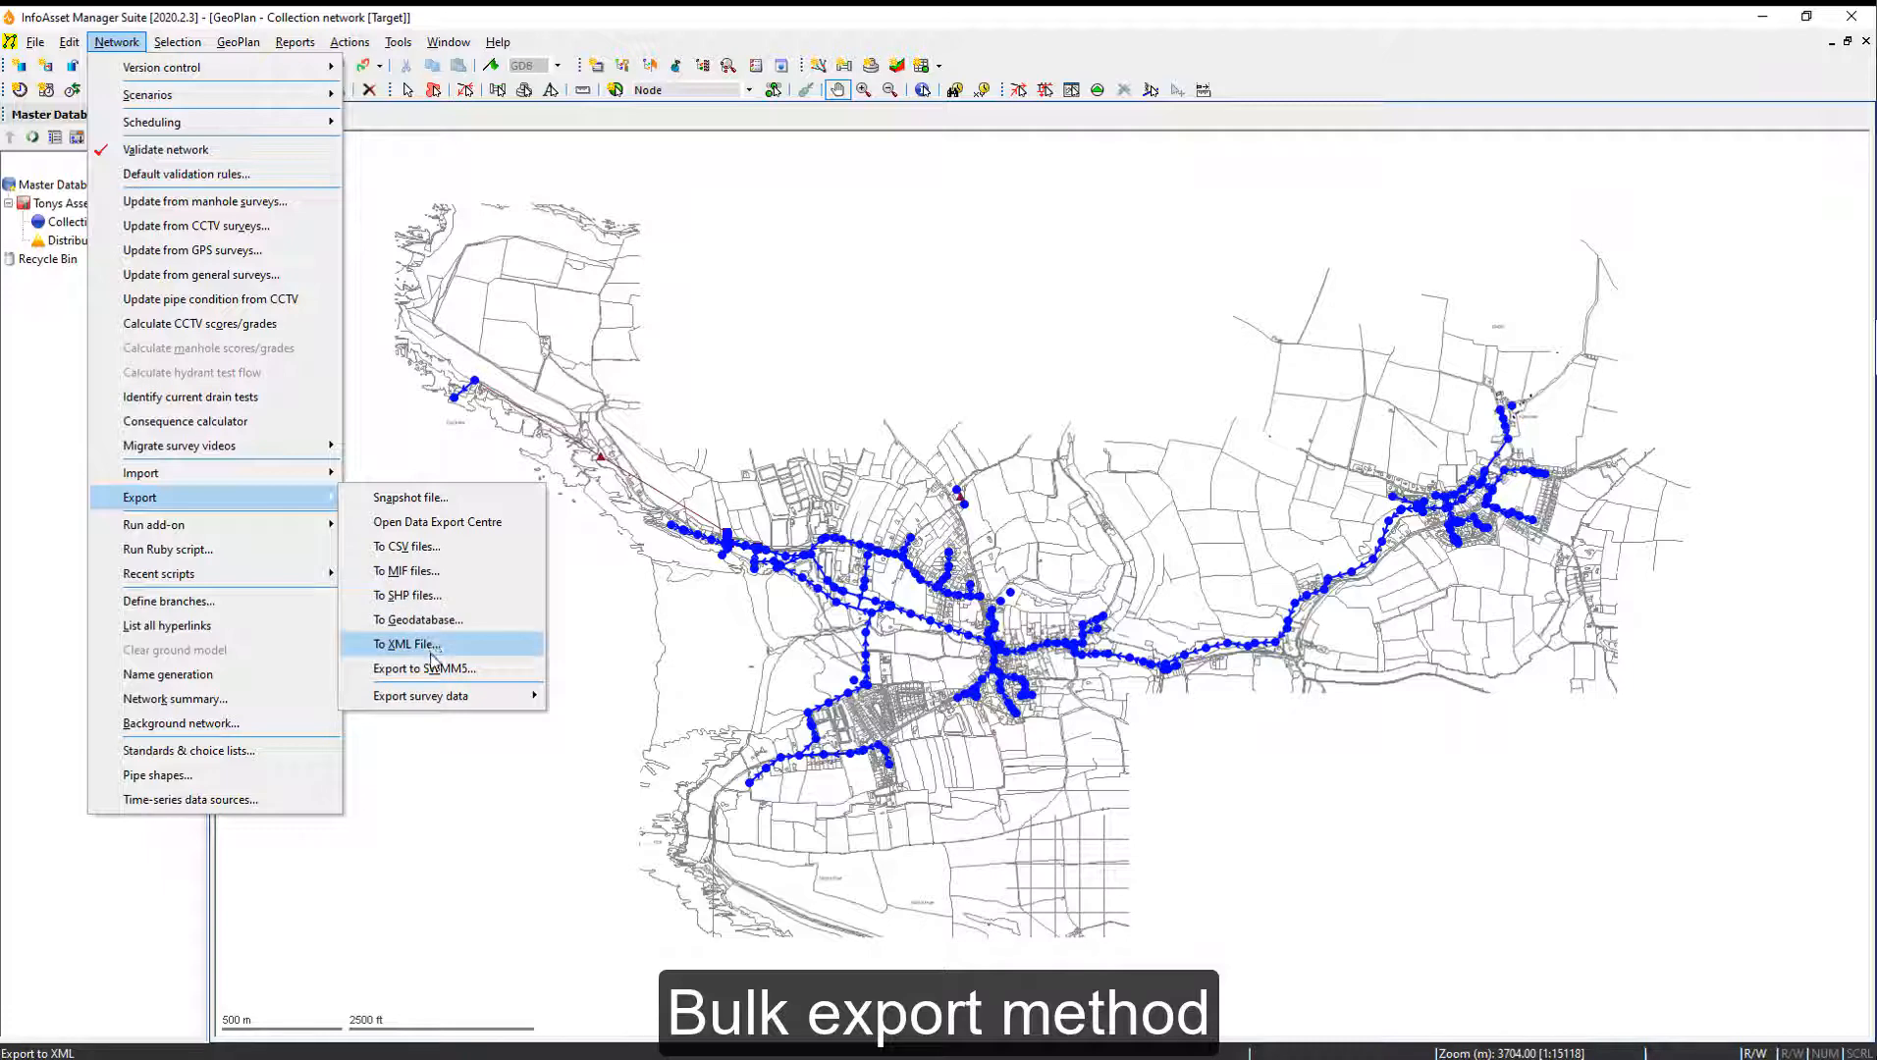
pyautogui.moveTo(443, 698)
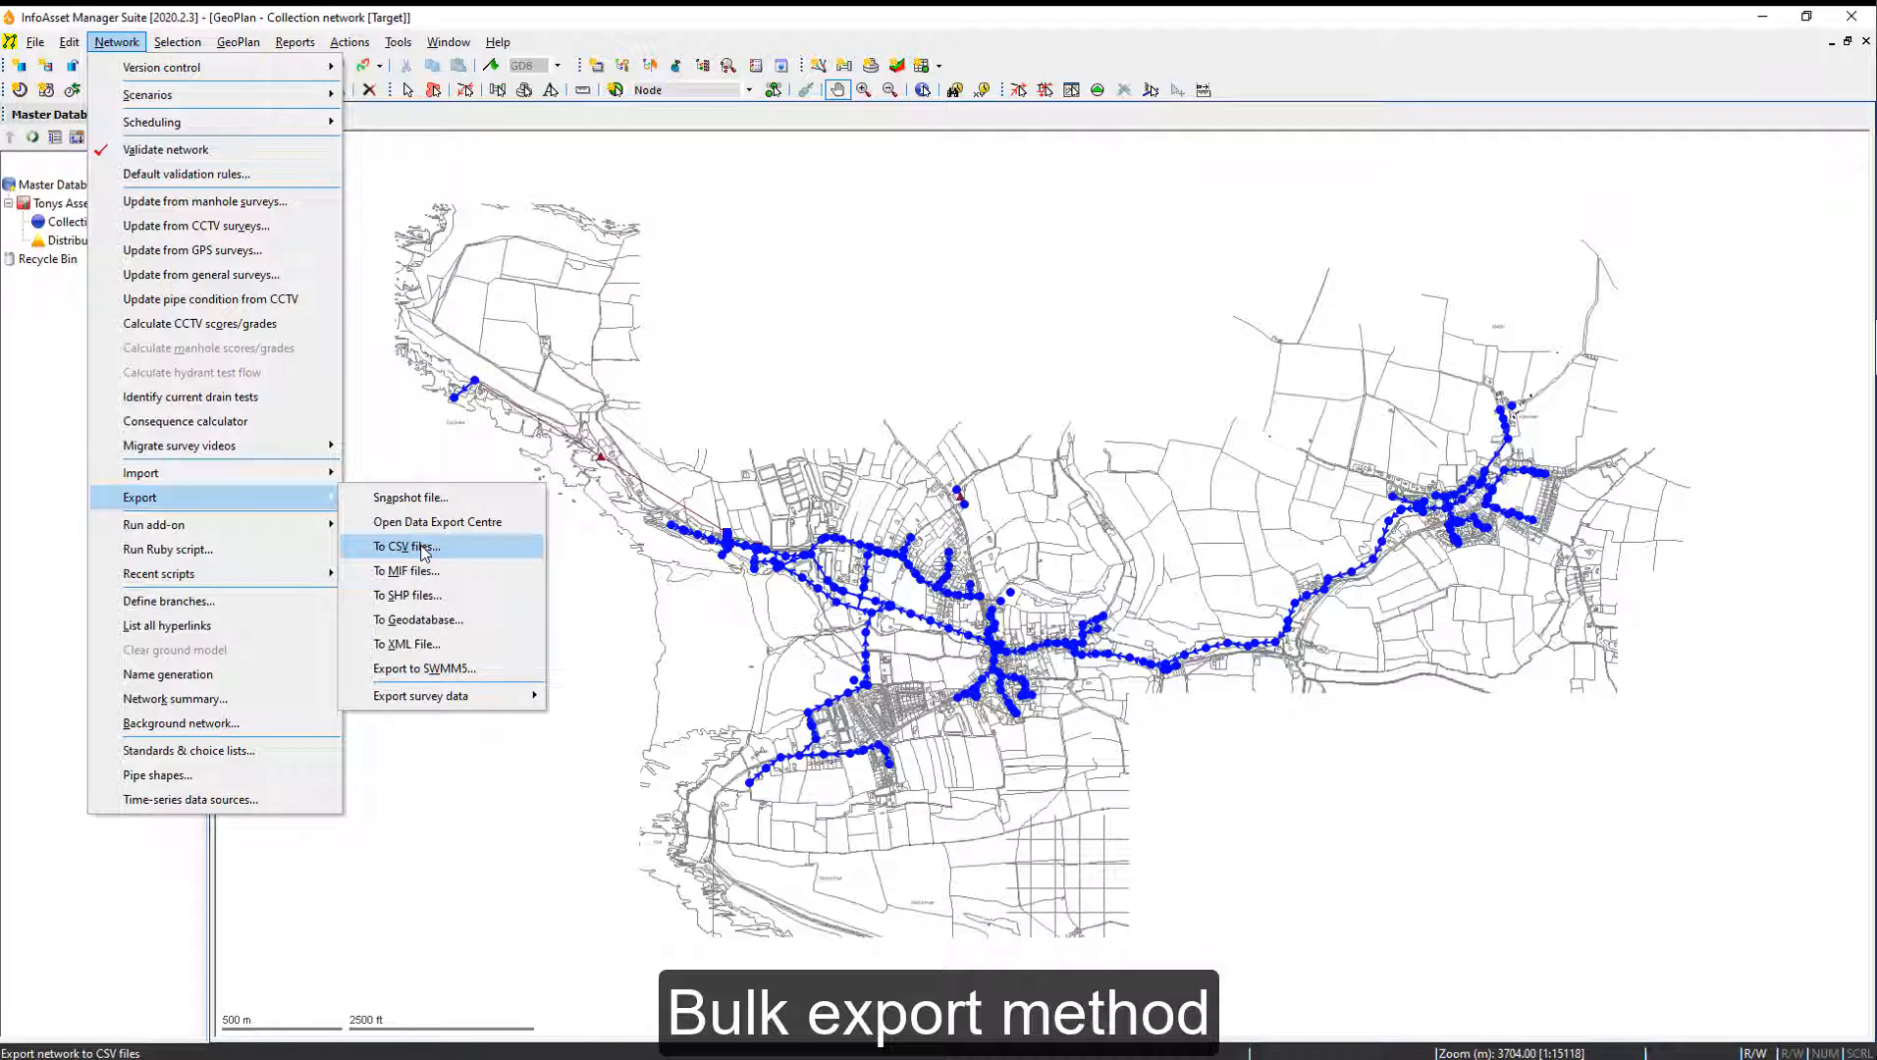
pyautogui.click(426, 596)
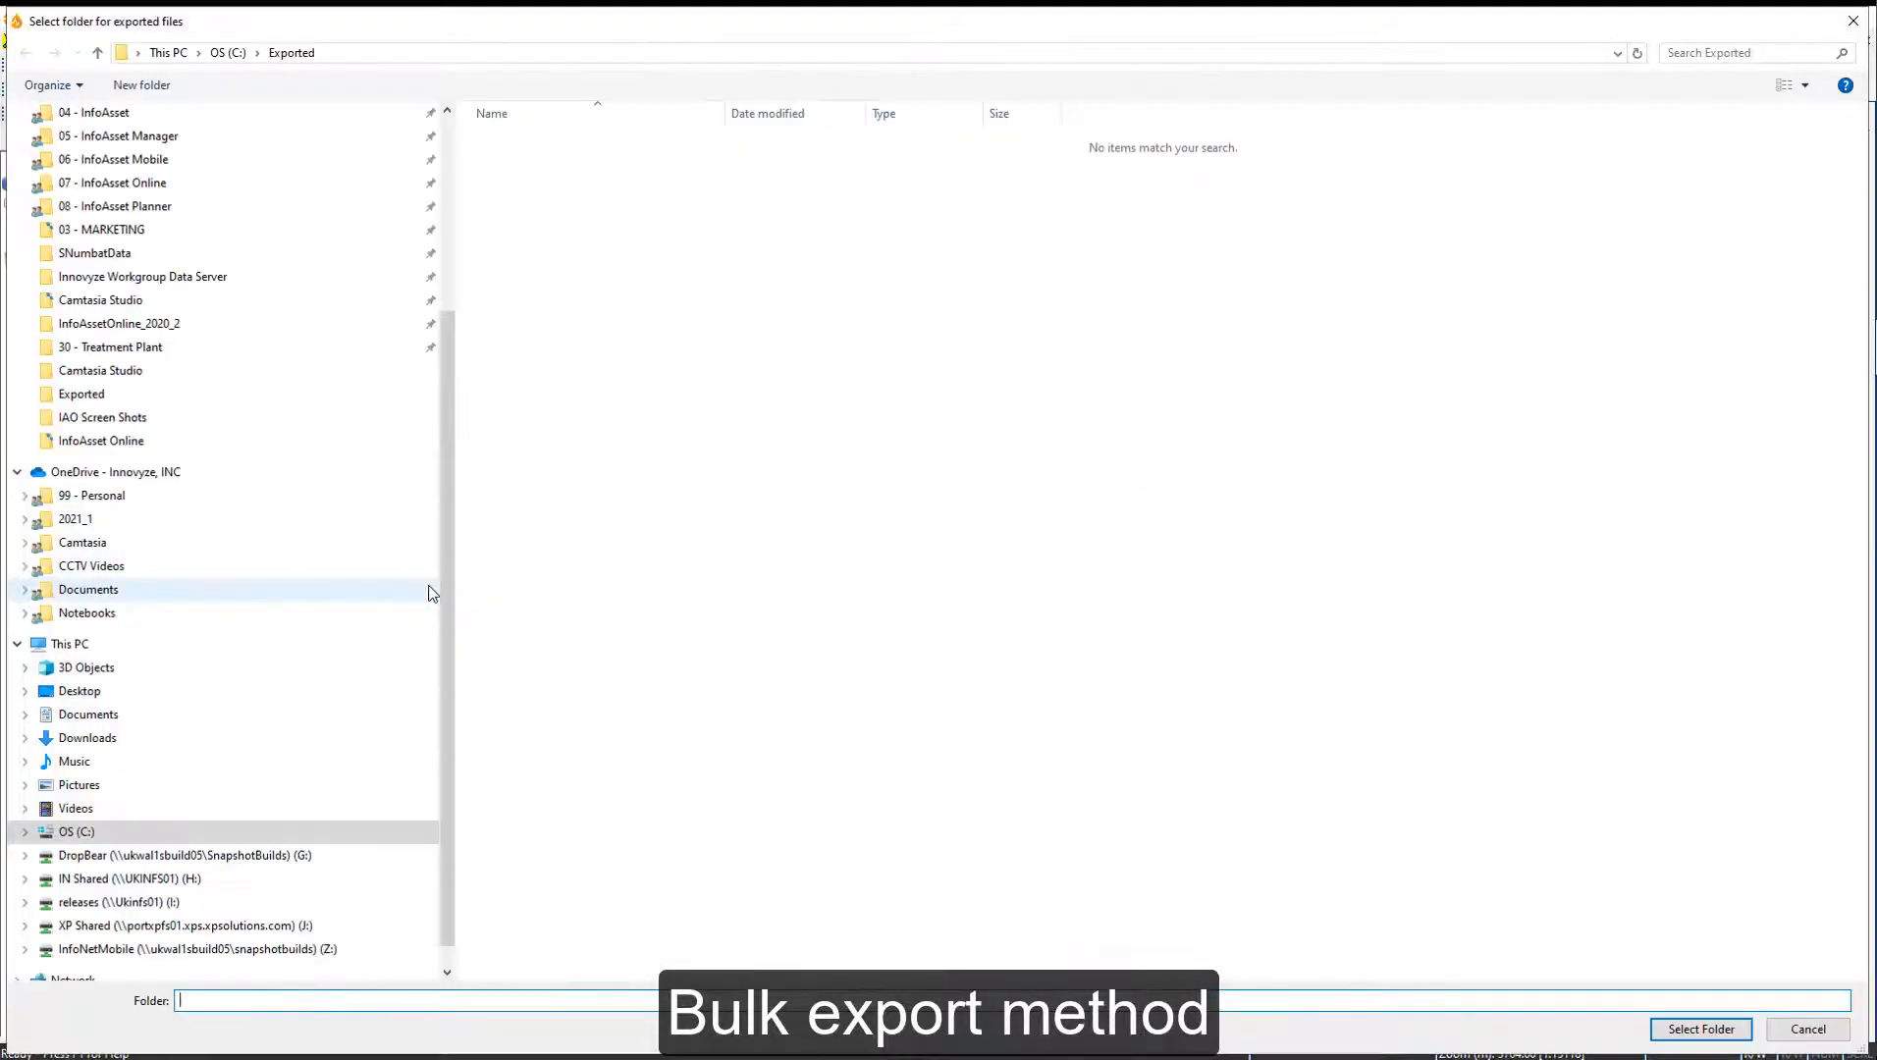
pyautogui.click(228, 52)
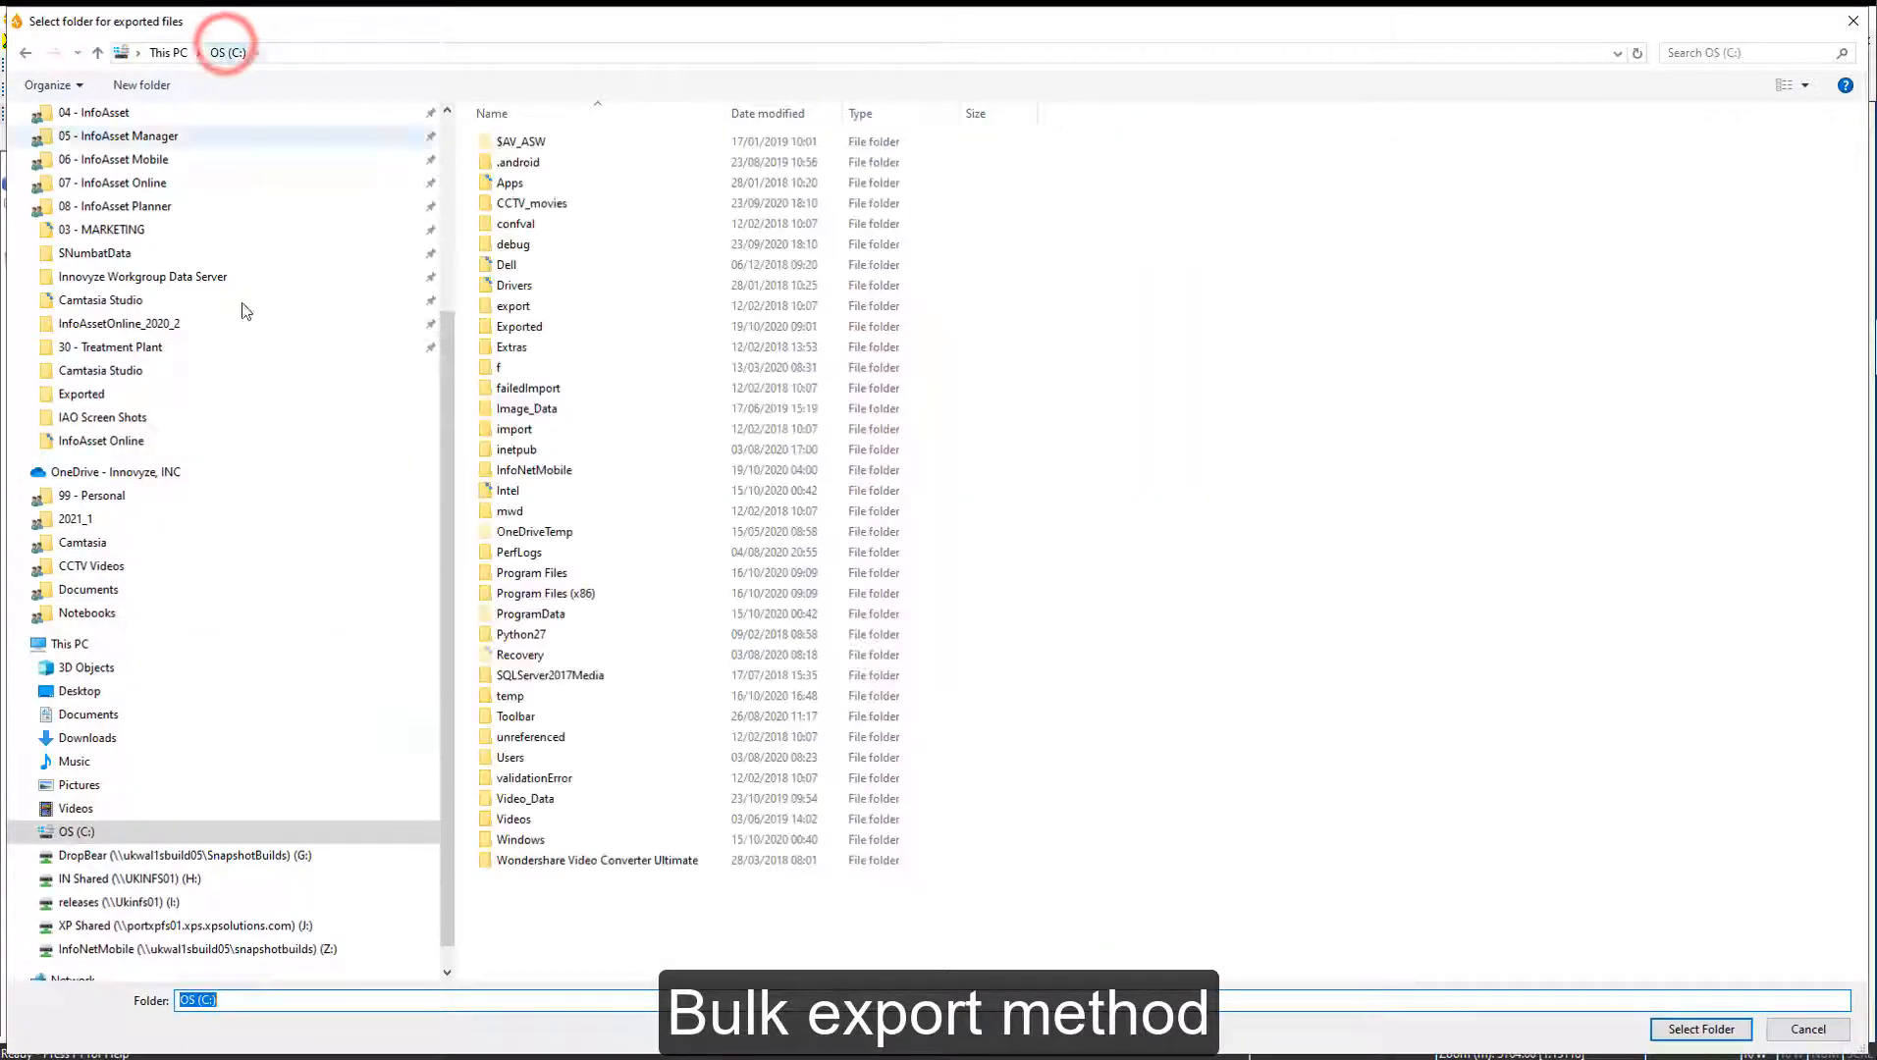
pyautogui.click(539, 326)
pyautogui.click(1702, 1029)
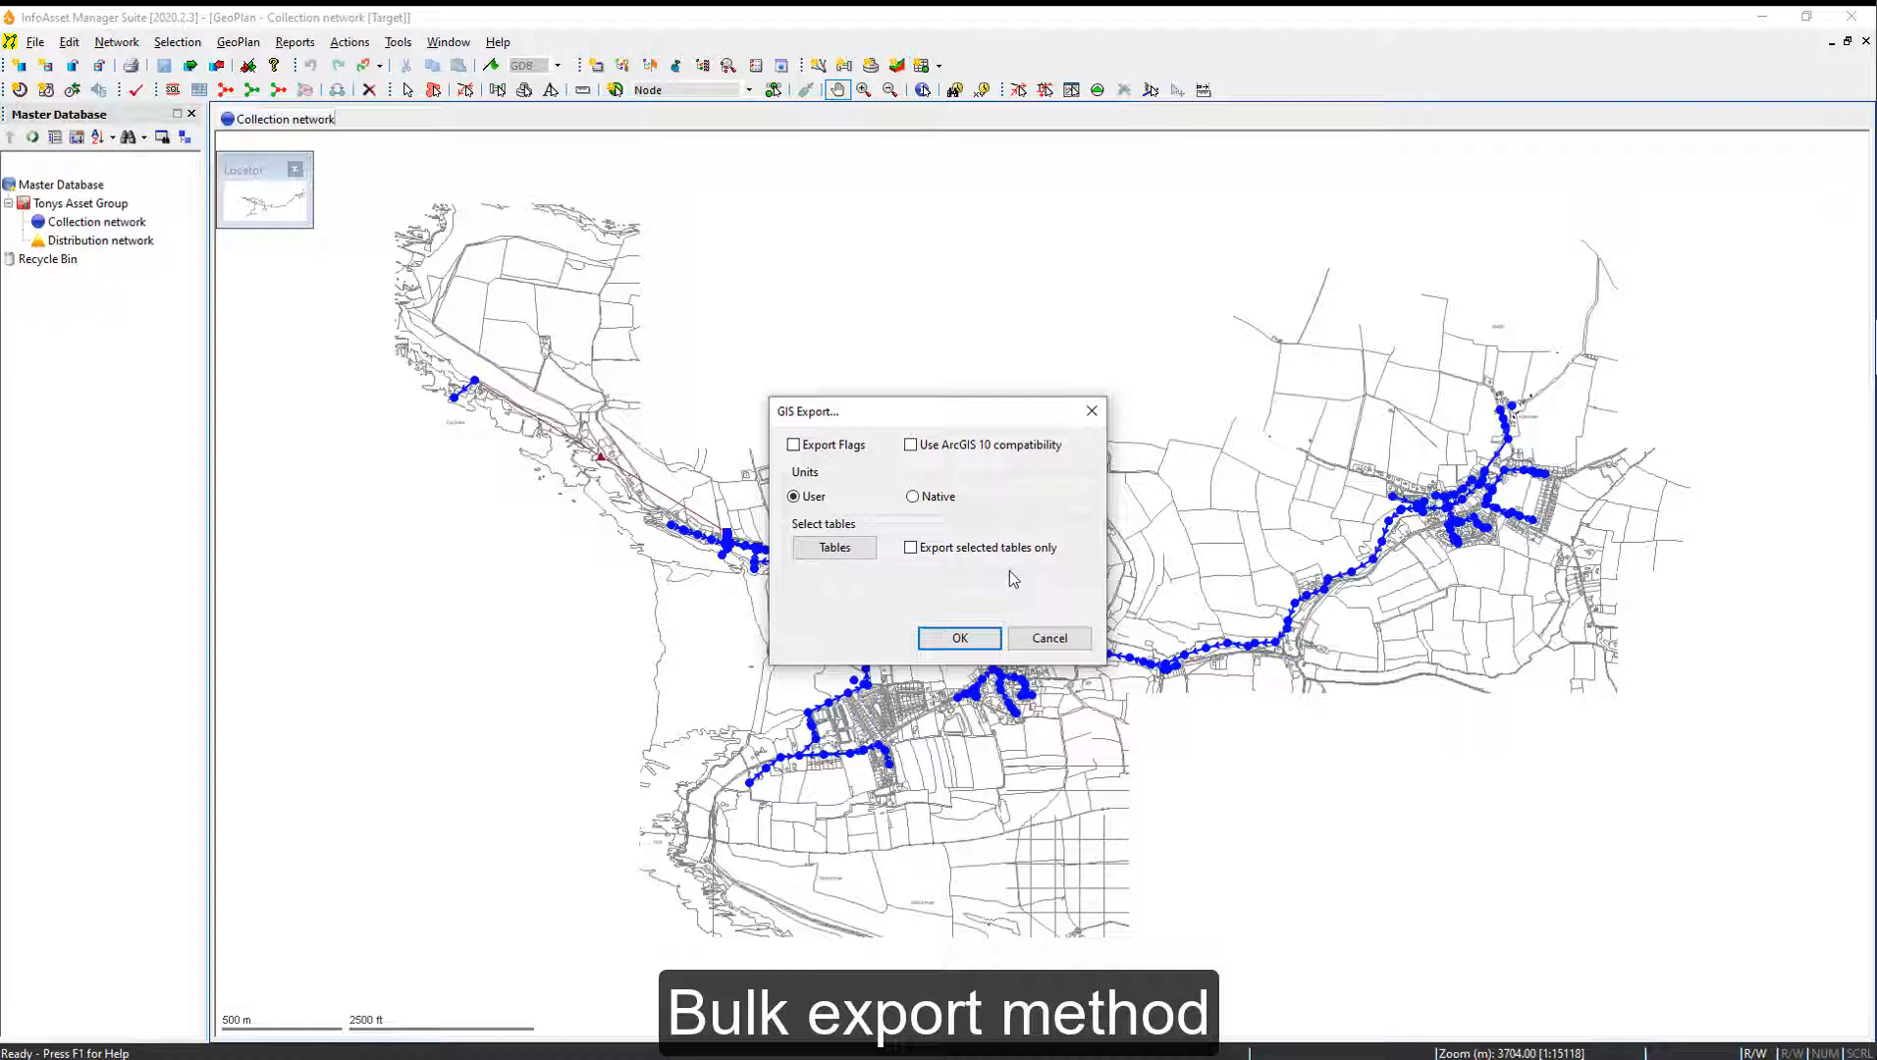
pyautogui.click(962, 639)
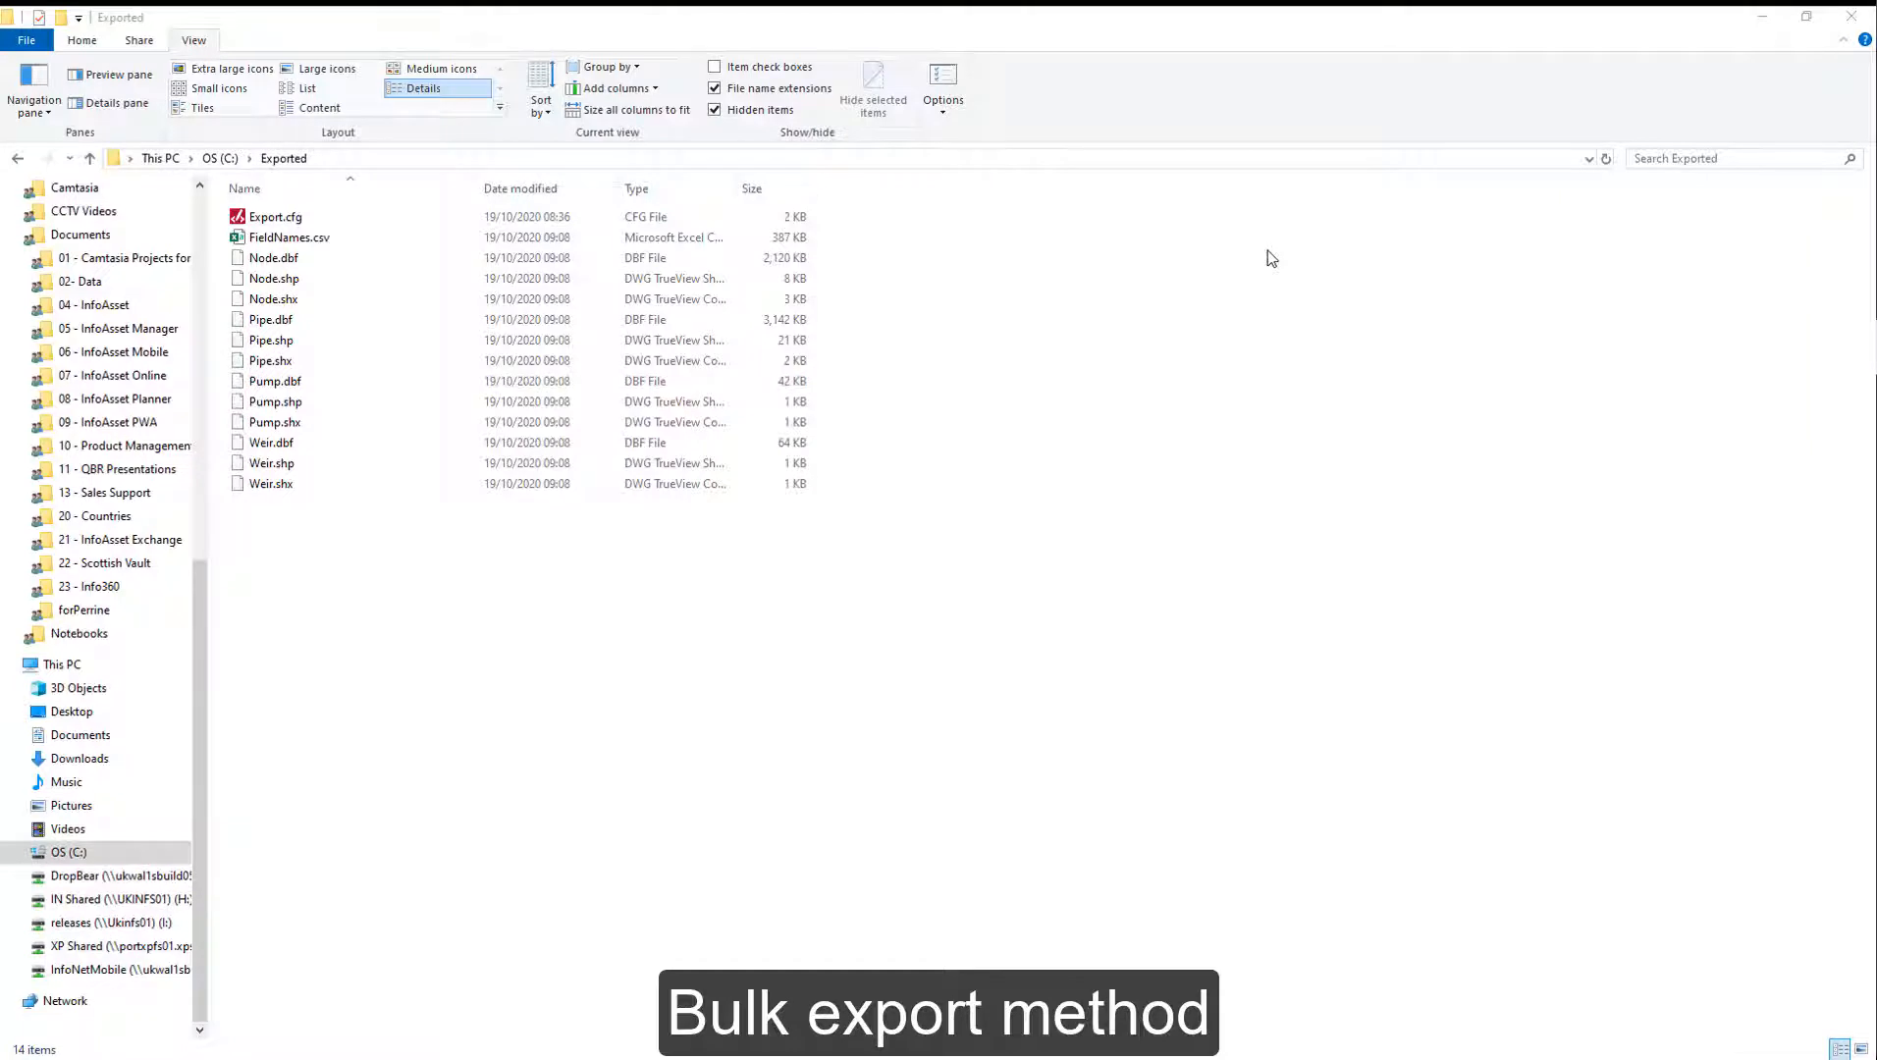
# Step: Check the exported Node, Pipe, Pump and Weir shape file sets in the Exported folder, selecting each set in turn
pyautogui.click(254, 260)
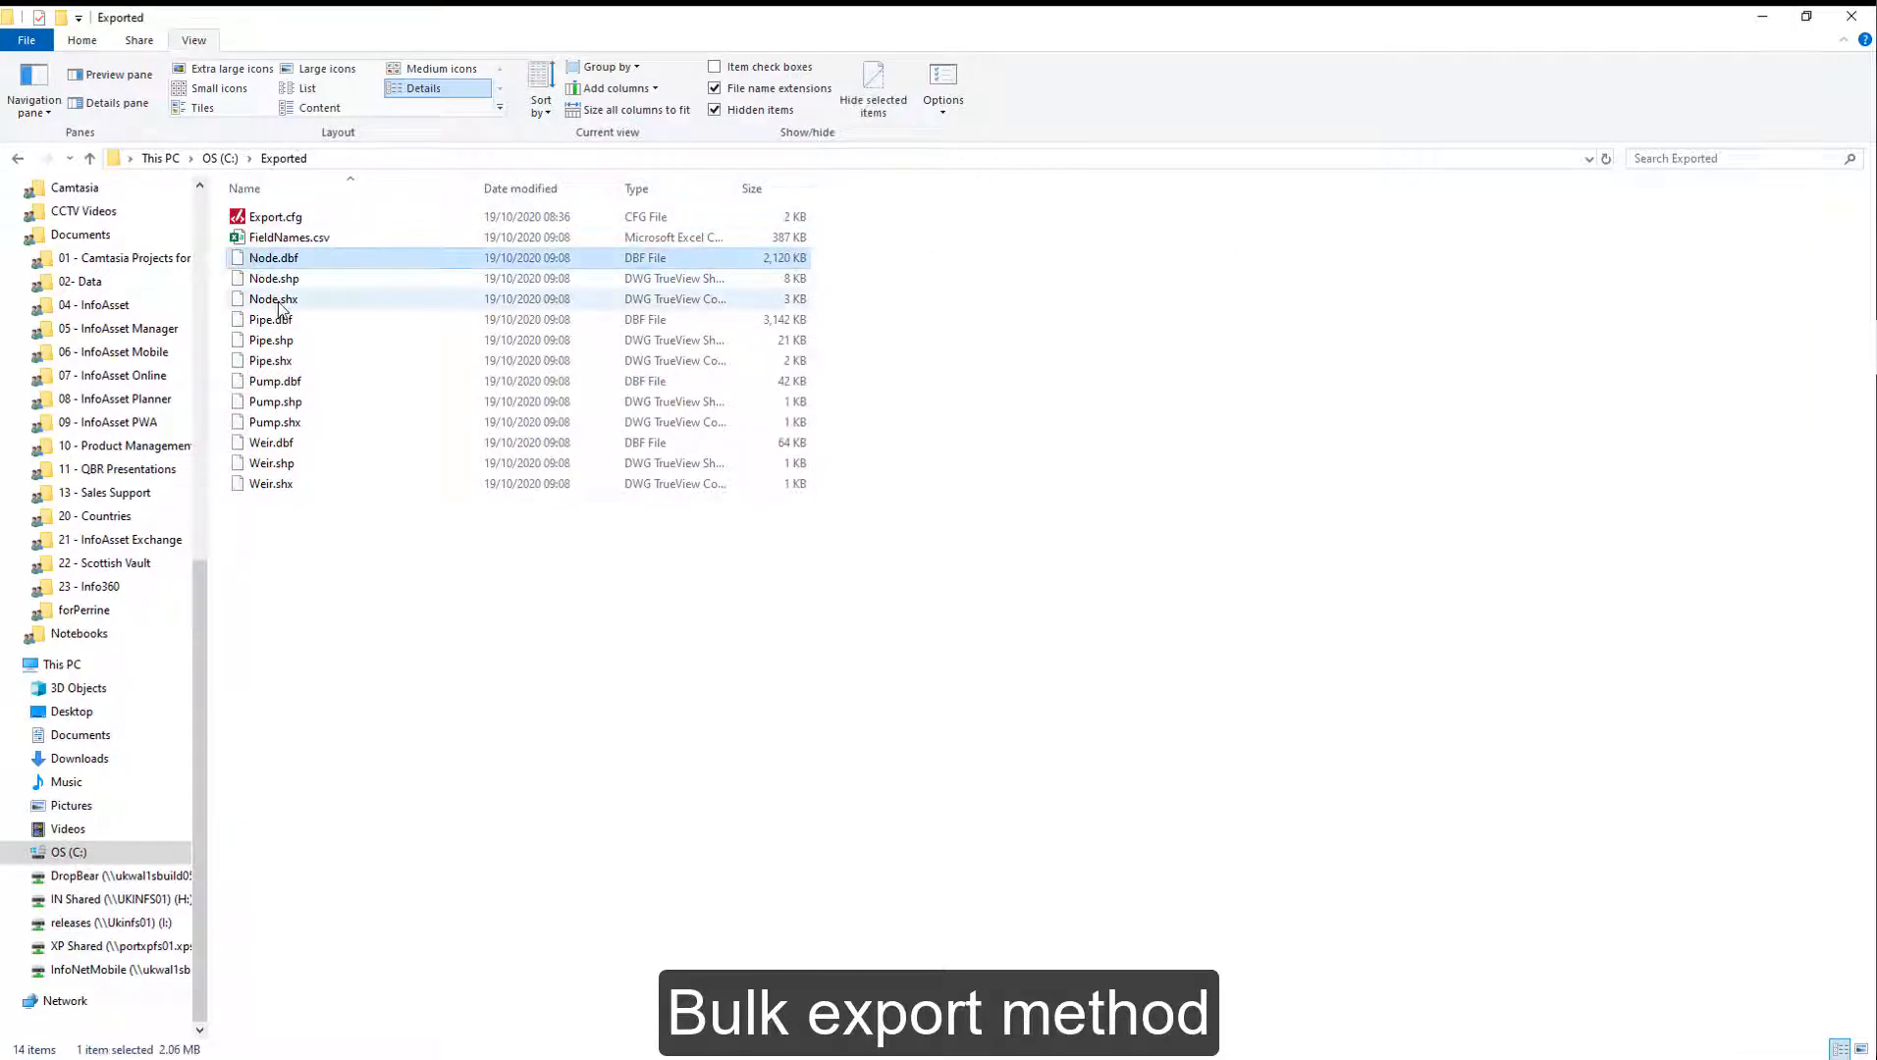
pyautogui.keyDown('shift'); pyautogui.click(279, 303); pyautogui.keyUp('shift')
pyautogui.click(285, 321)
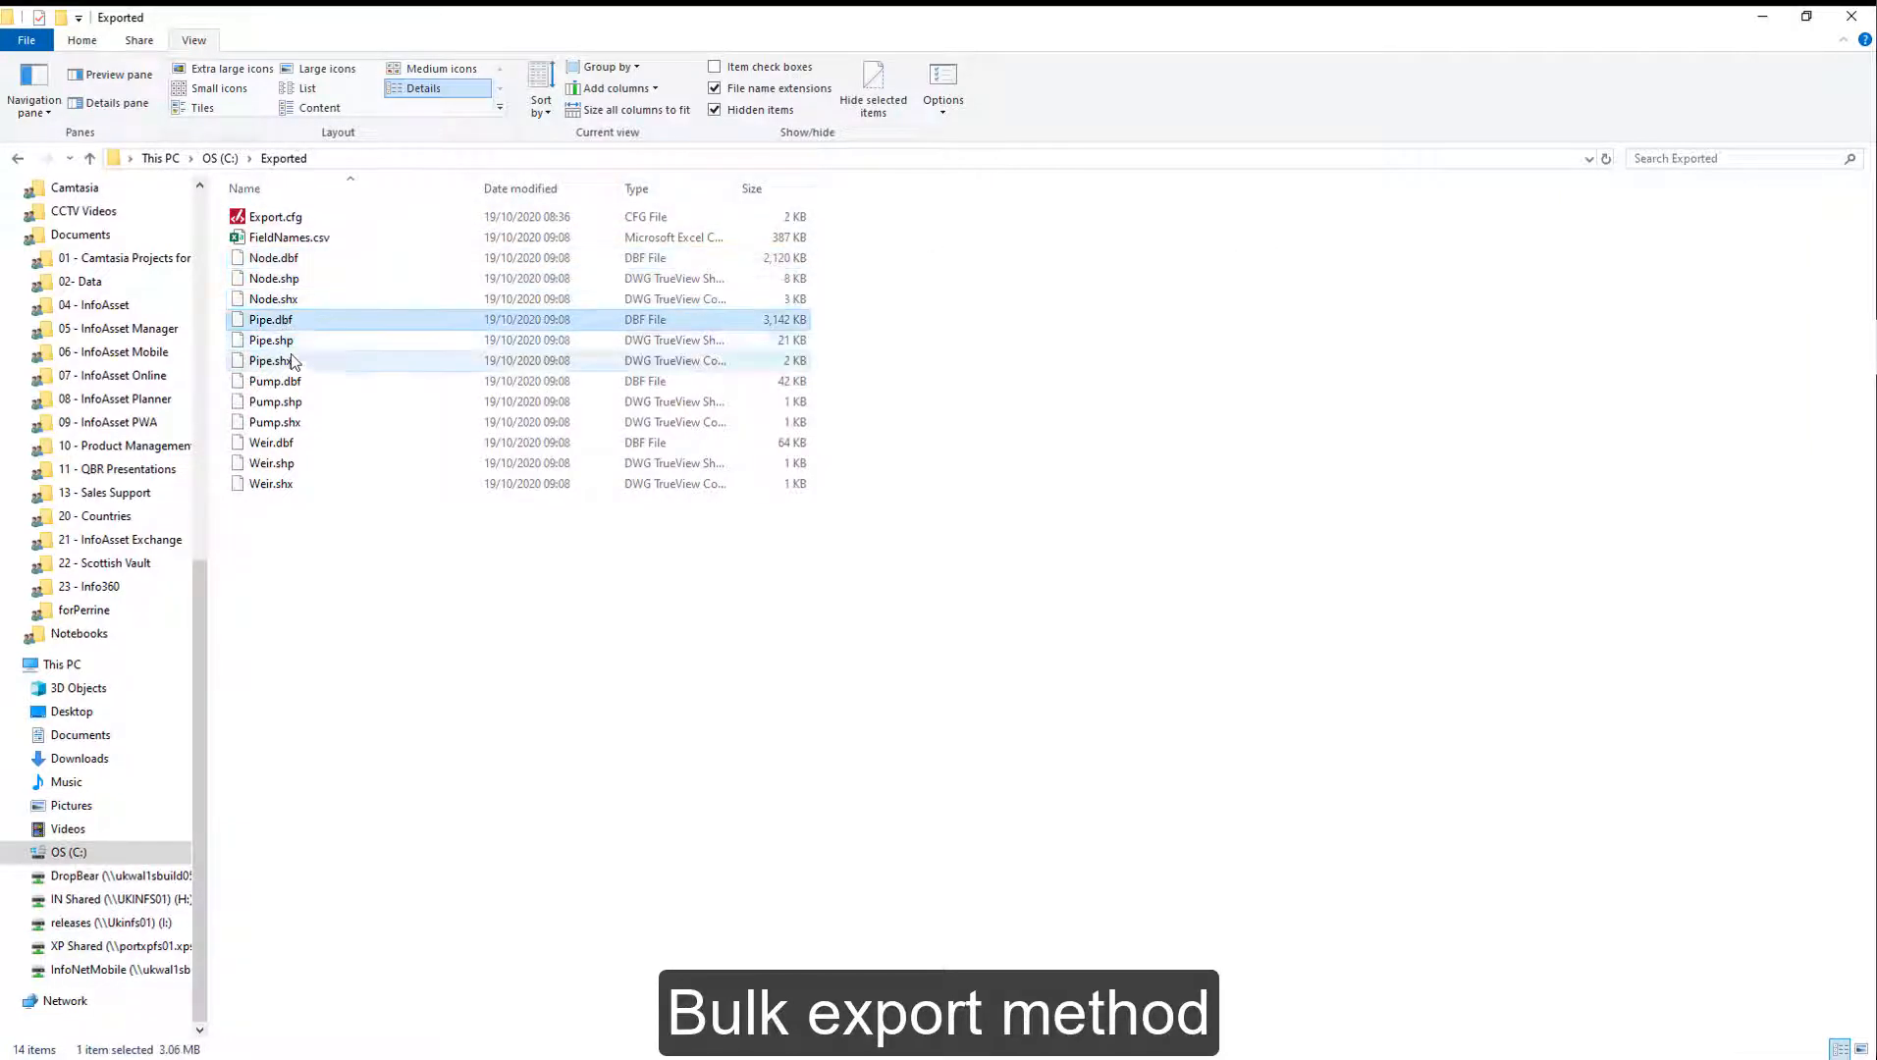
pyautogui.keyDown('shift'); pyautogui.click(290, 362); pyautogui.keyUp('shift')
pyautogui.click(290, 382)
pyautogui.keyDown('shift'); pyautogui.click(305, 425); pyautogui.keyUp('shift')
pyautogui.click(294, 444)
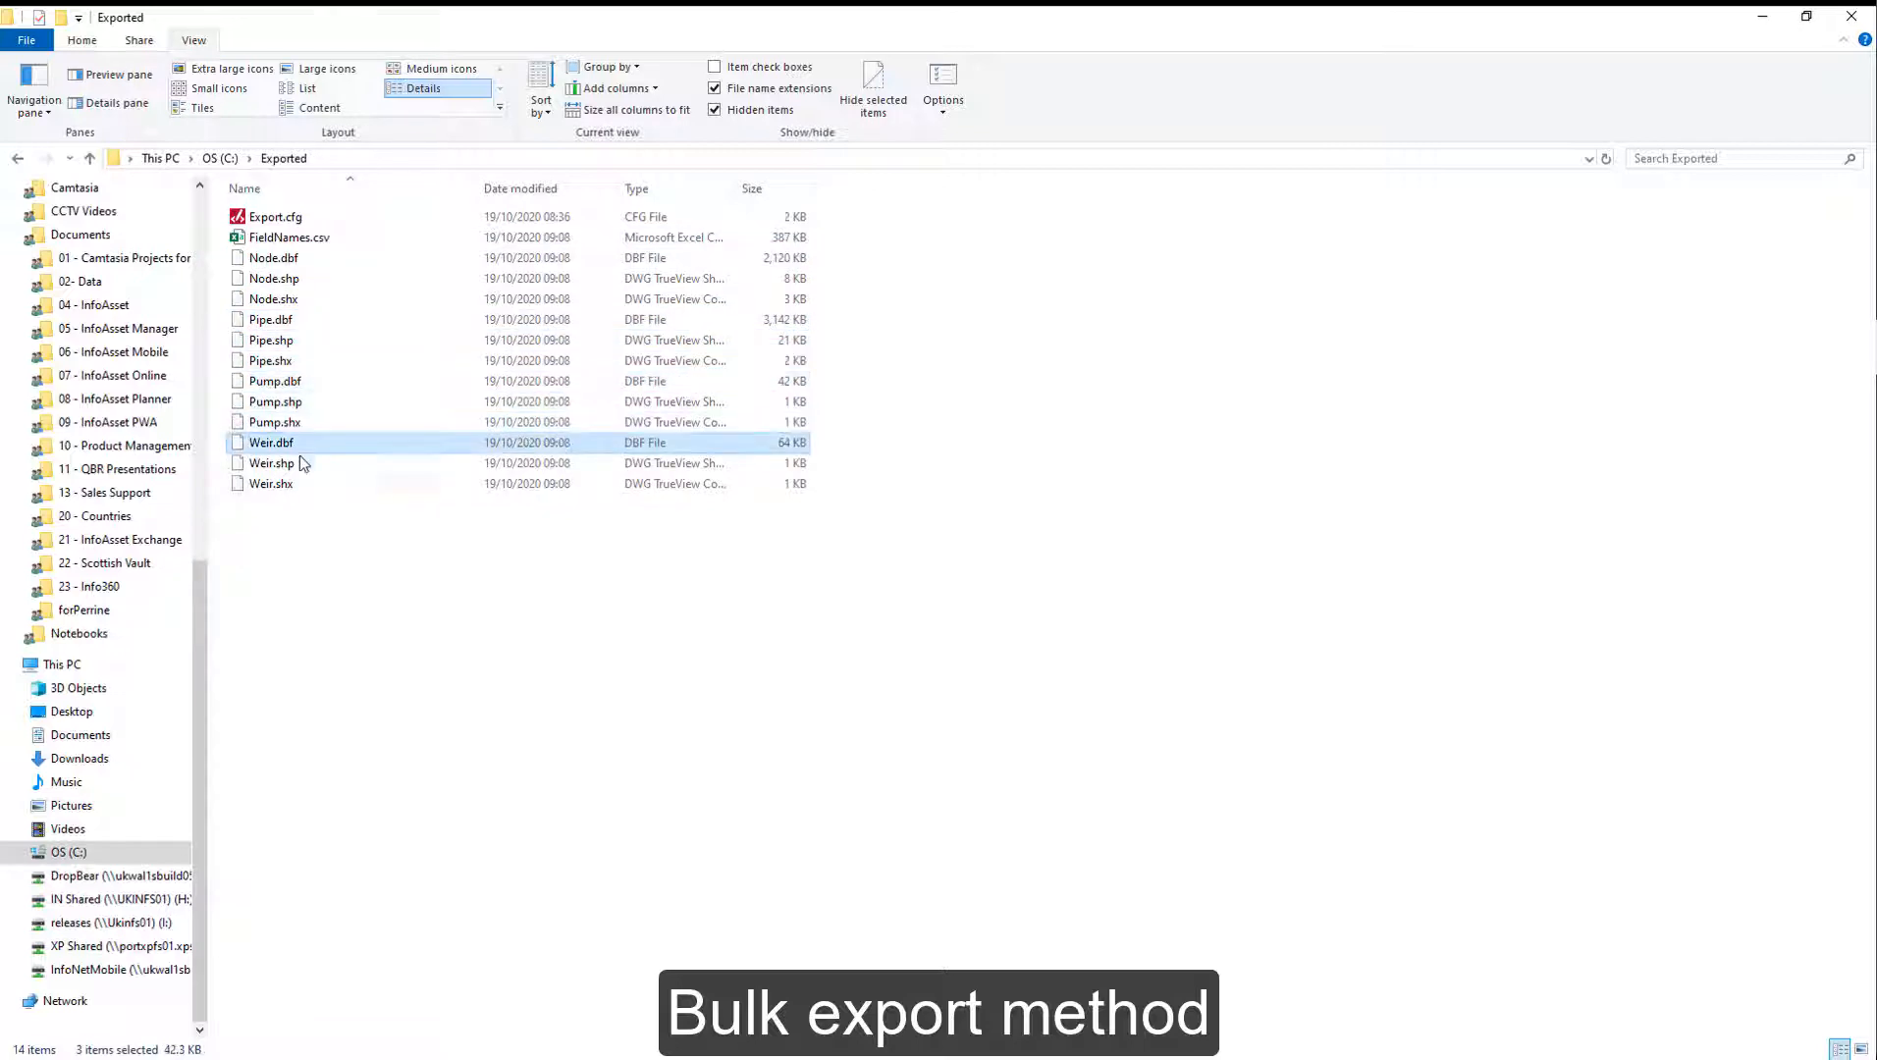
pyautogui.keyDown('shift'); pyautogui.click(296, 486); pyautogui.keyUp('shift')
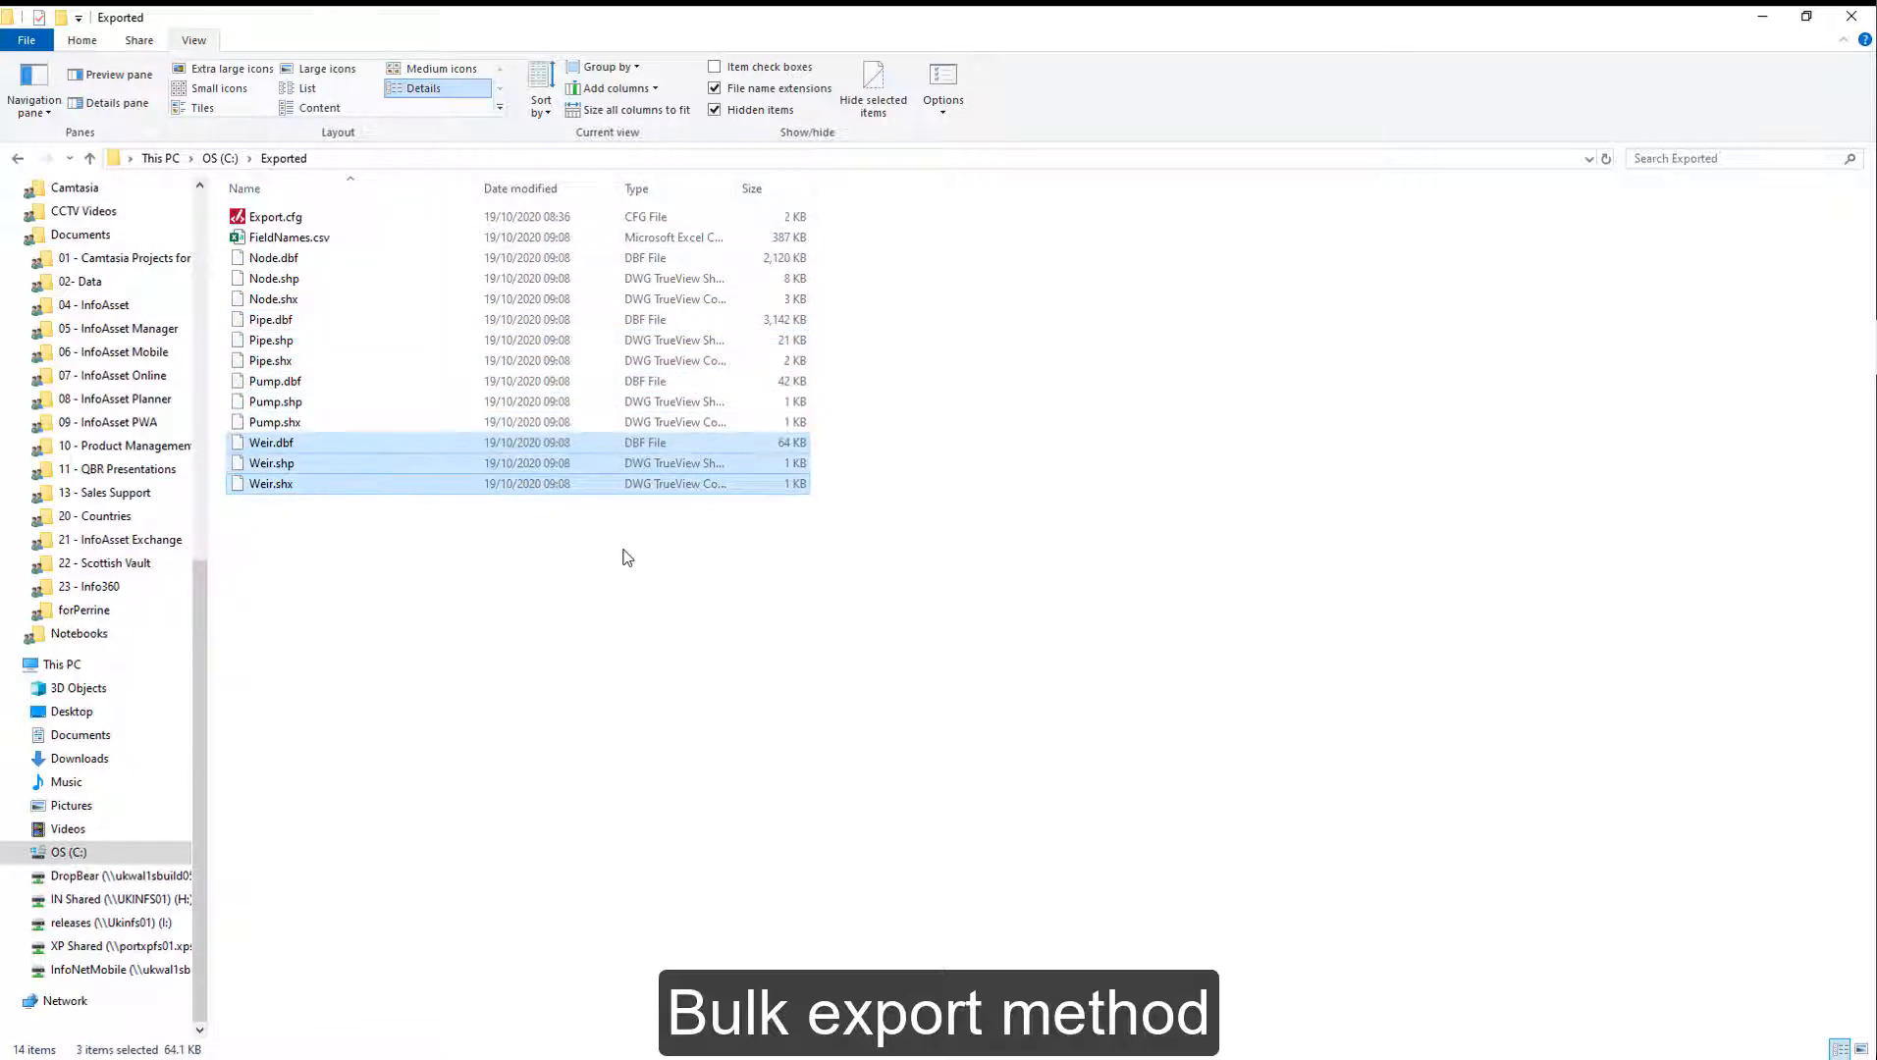